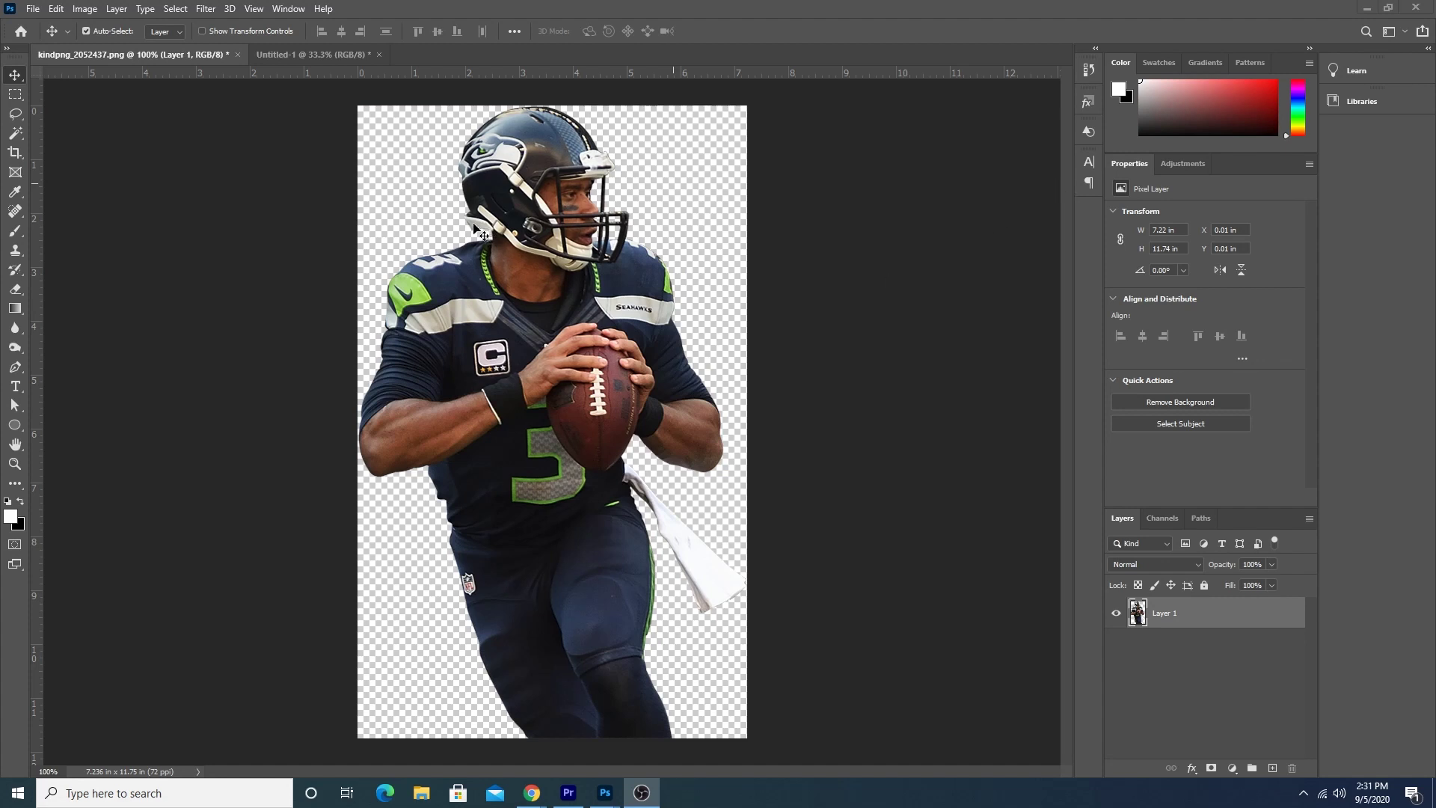
# Move the cut-out player image from the kindpng document into the blank 8 in square Untitled-1 document
pyautogui.click(319, 58)
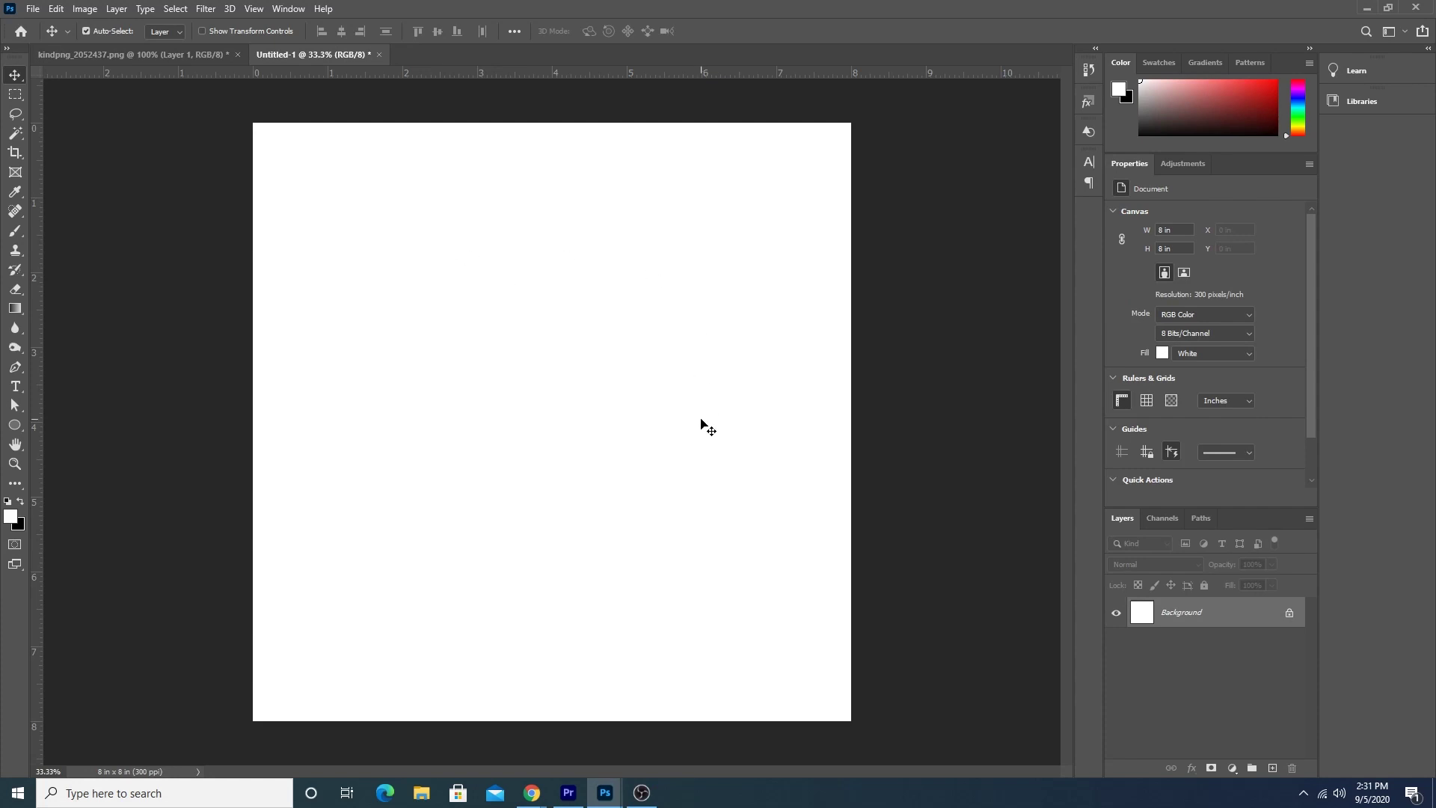
pyautogui.click(186, 54)
pyautogui.moveTo(544, 315); pyautogui.dragTo(568, 439)
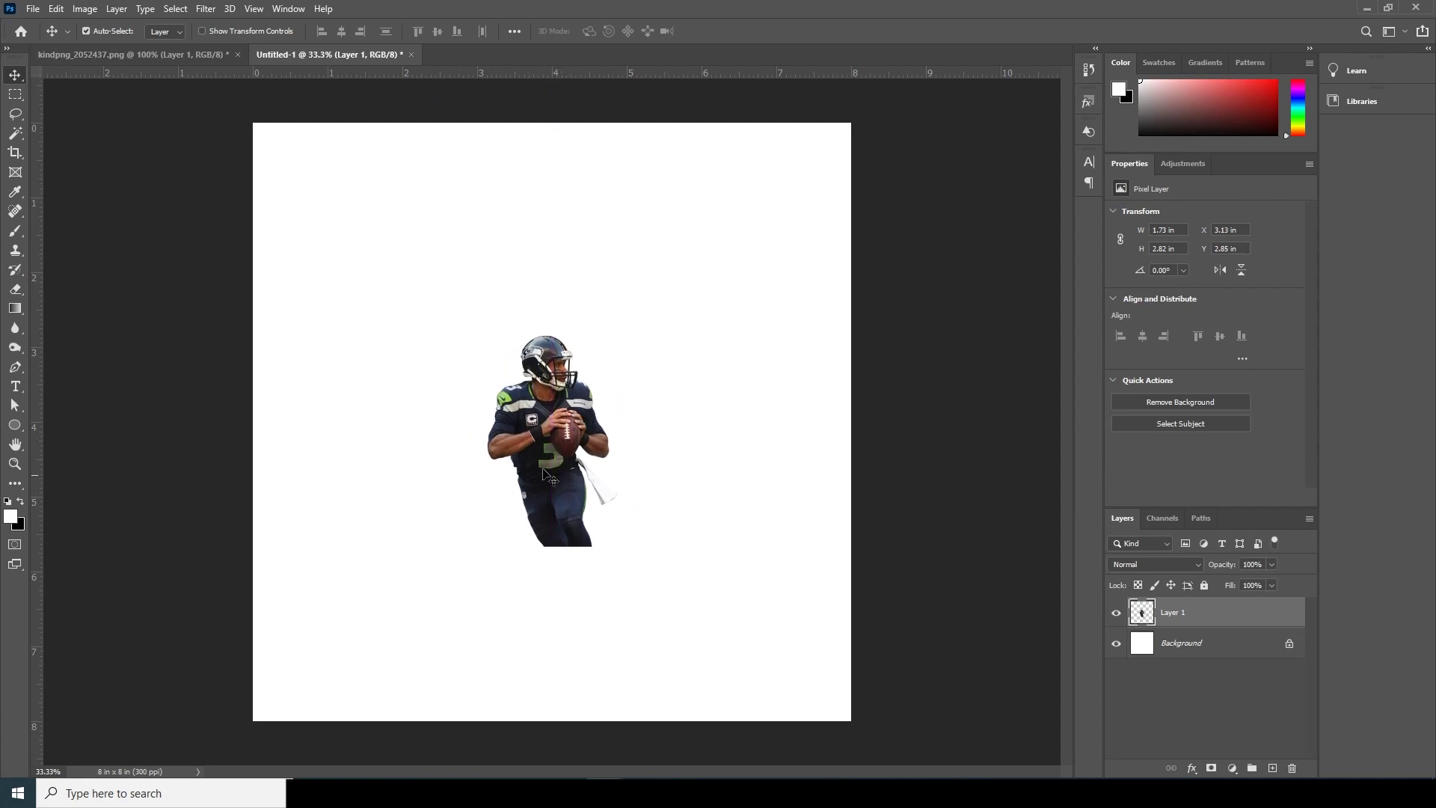
# Enlarge the player proportionally to about 3.9 by 6.35 in, centred horizontally with the legs running past the canvas's lower edge
pyautogui.click(57, 9)
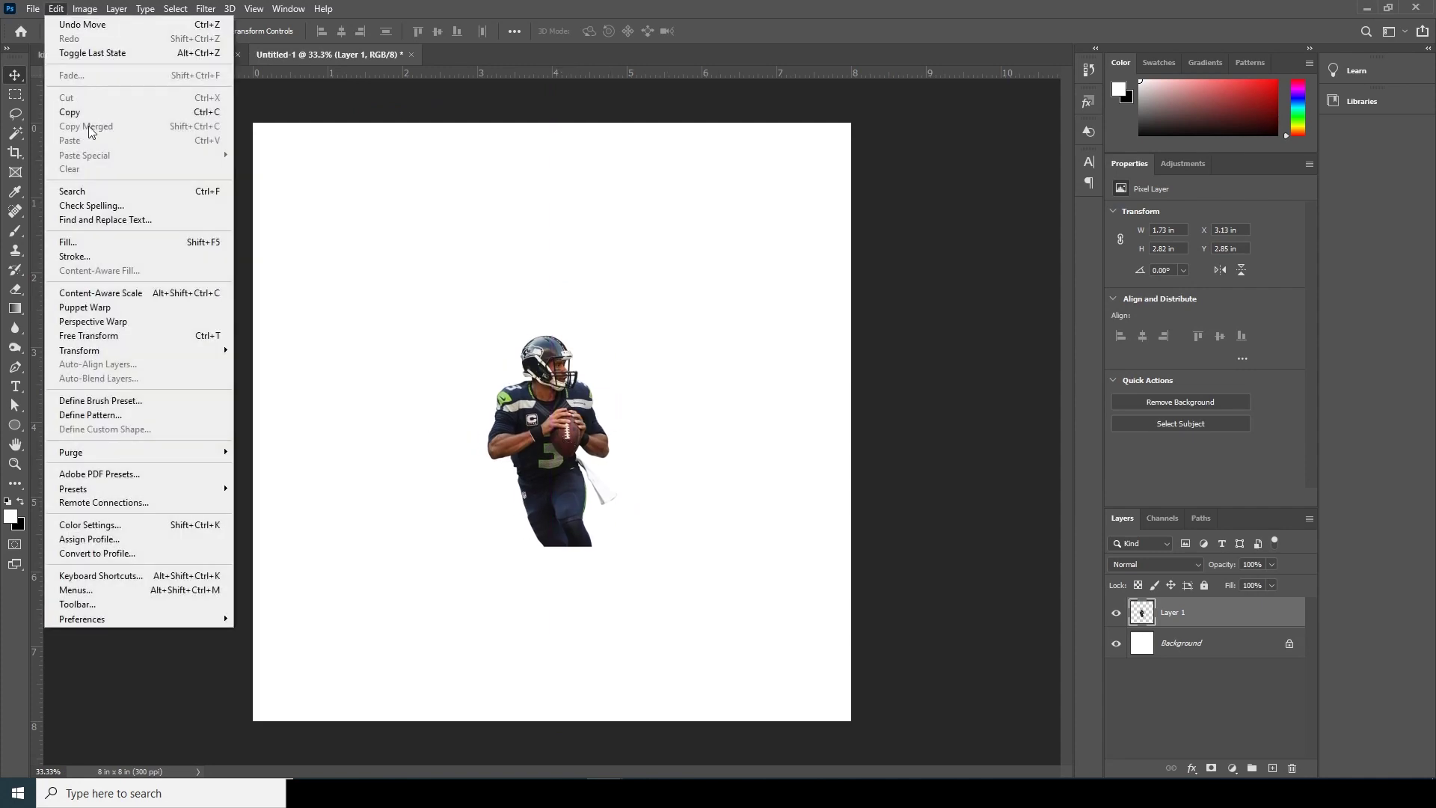
pyautogui.click(120, 336)
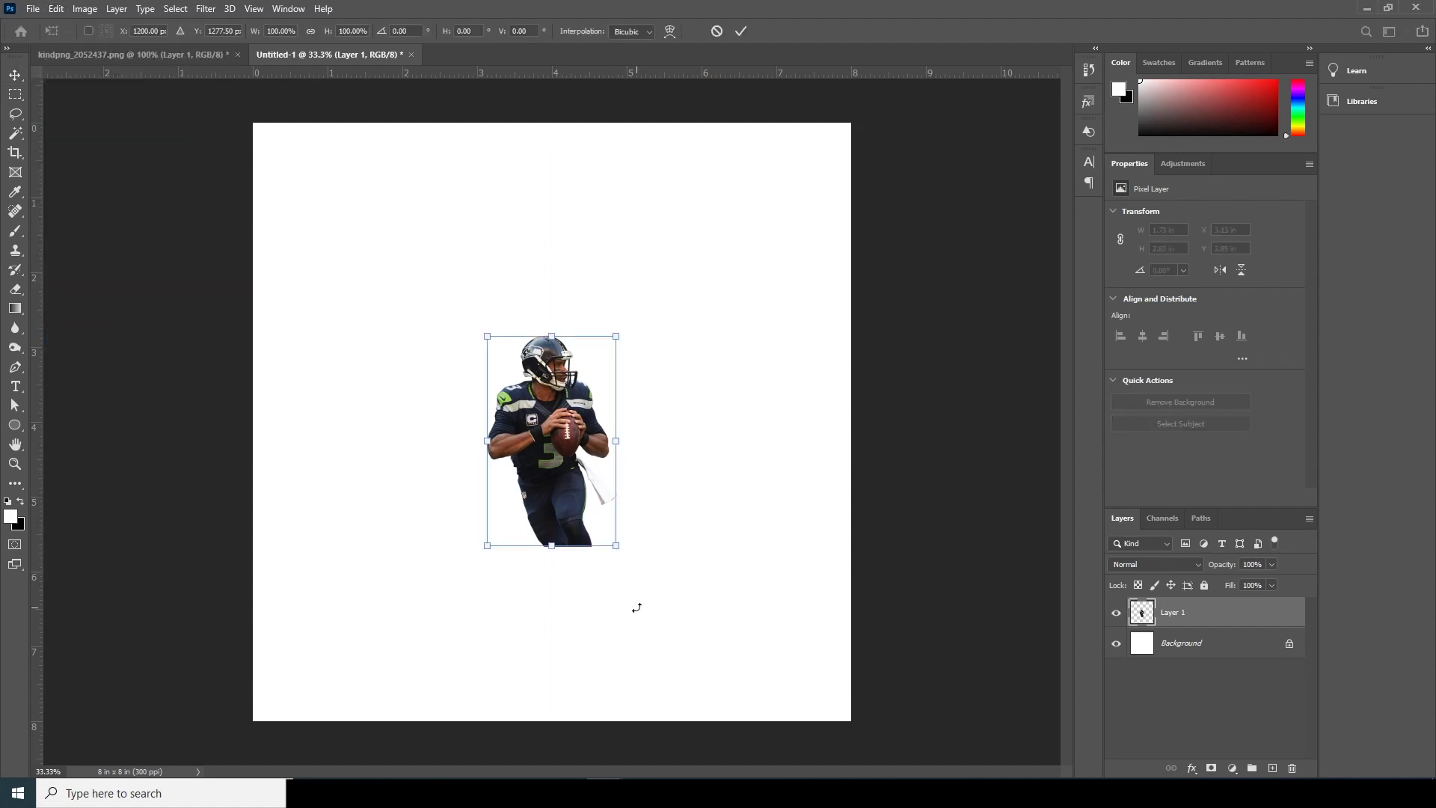
pyautogui.moveTo(620, 548); pyautogui.dragTo(720, 623)
pyautogui.moveTo(602, 508); pyautogui.dragTo(603, 573)
pyautogui.moveTo(680, 712); pyautogui.dragTo(716, 737)
pyautogui.moveTo(595, 590); pyautogui.dragTo(596, 590)
pyautogui.press('Return')
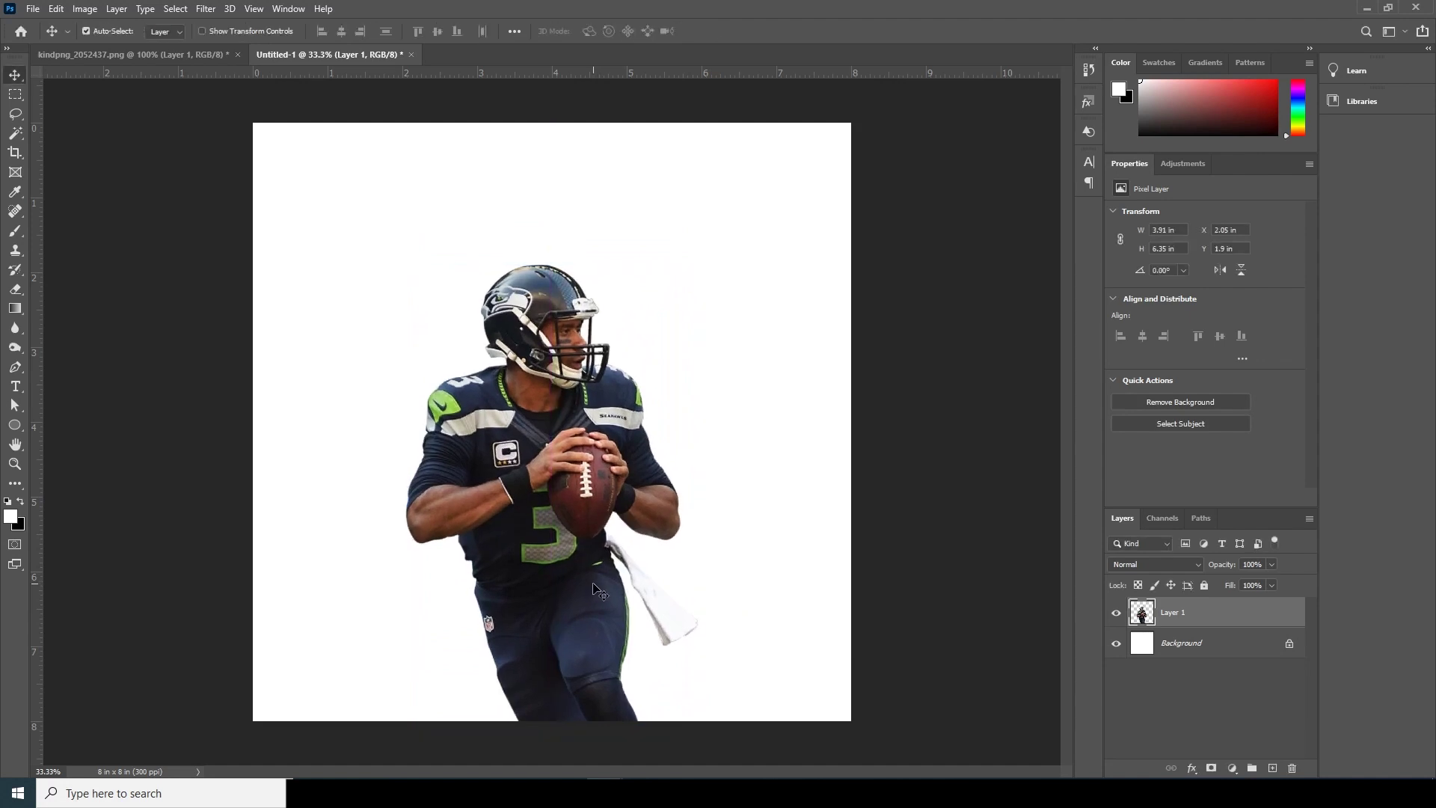
pyautogui.hotkey('ctrl', '+')
pyautogui.hotkey('ctrl', '-')
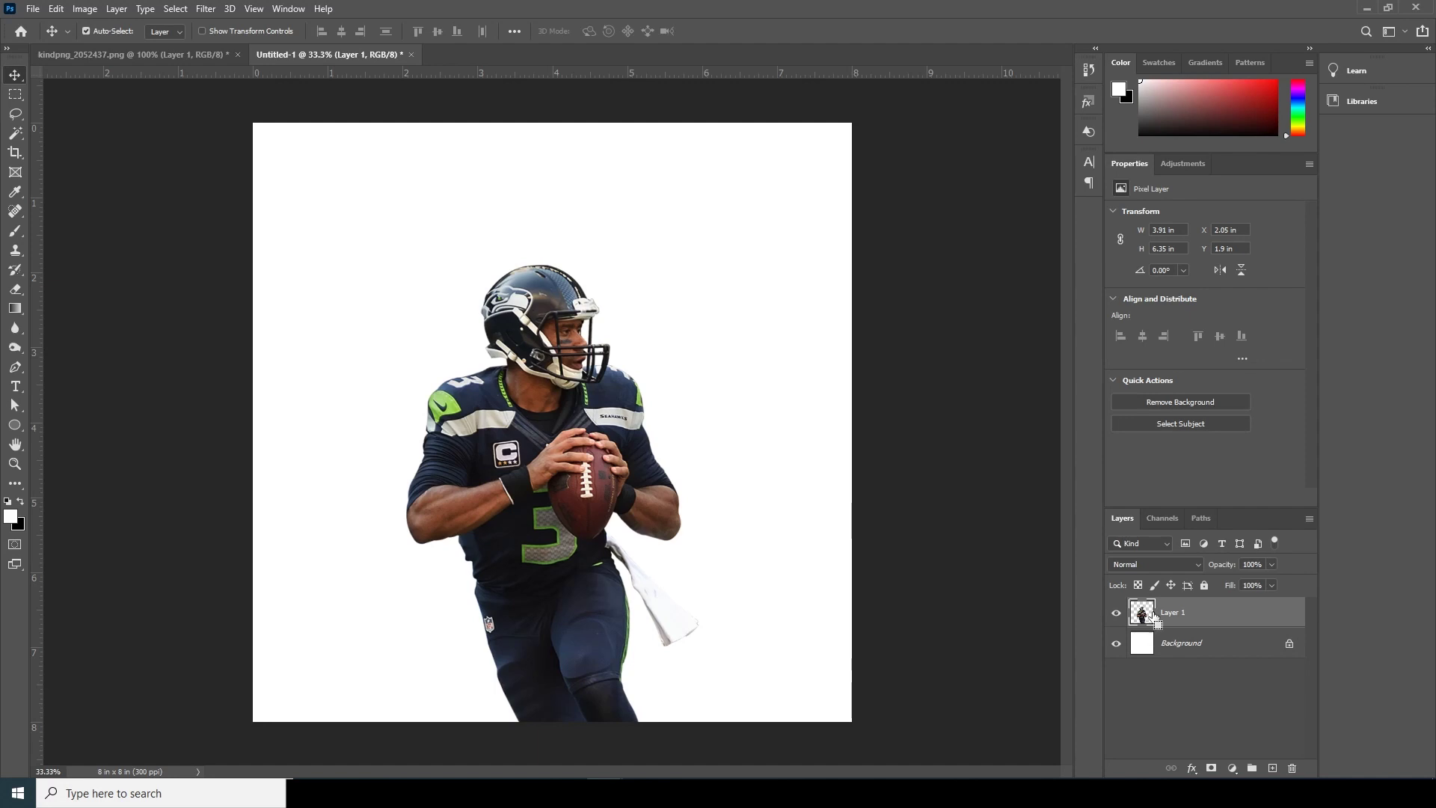
# Duplicate the player layer and mask the copy with a Skin Tones color range at fuzziness 100, hiding the original layer
pyautogui.hotkey('ctrl', 'j')
pyautogui.click(186, 8)
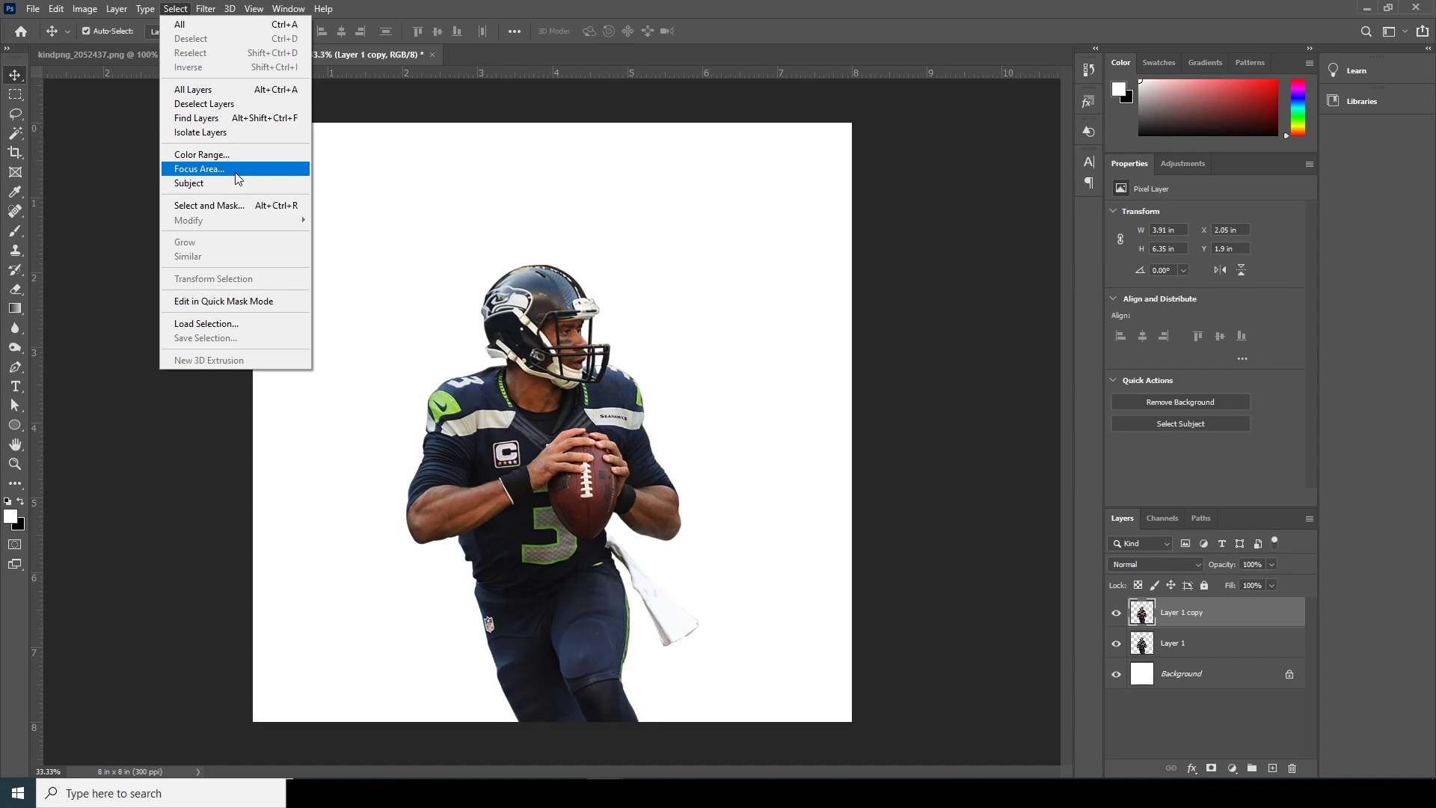
pyautogui.click(200, 155)
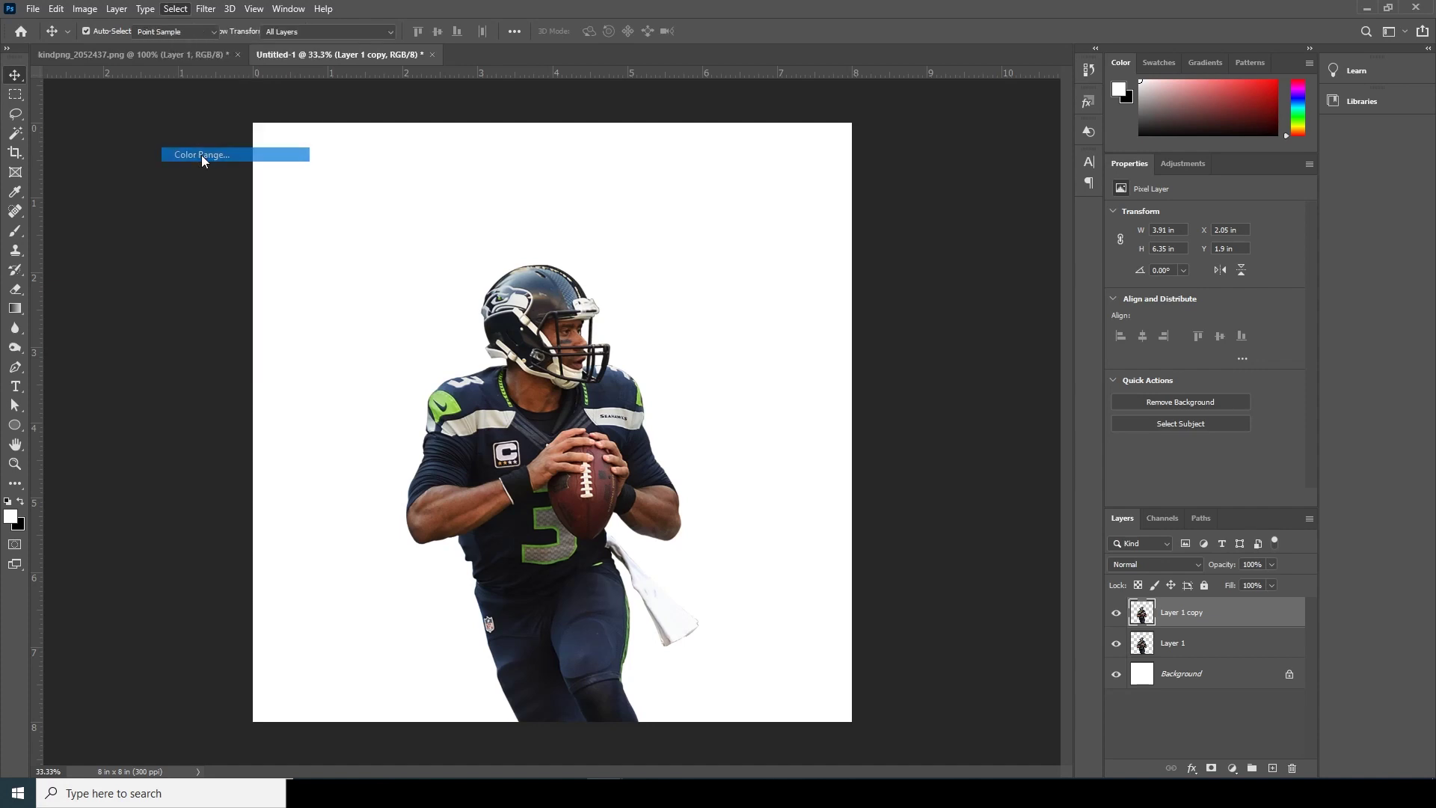
pyautogui.moveTo(780, 112); pyautogui.dragTo(575, 151)
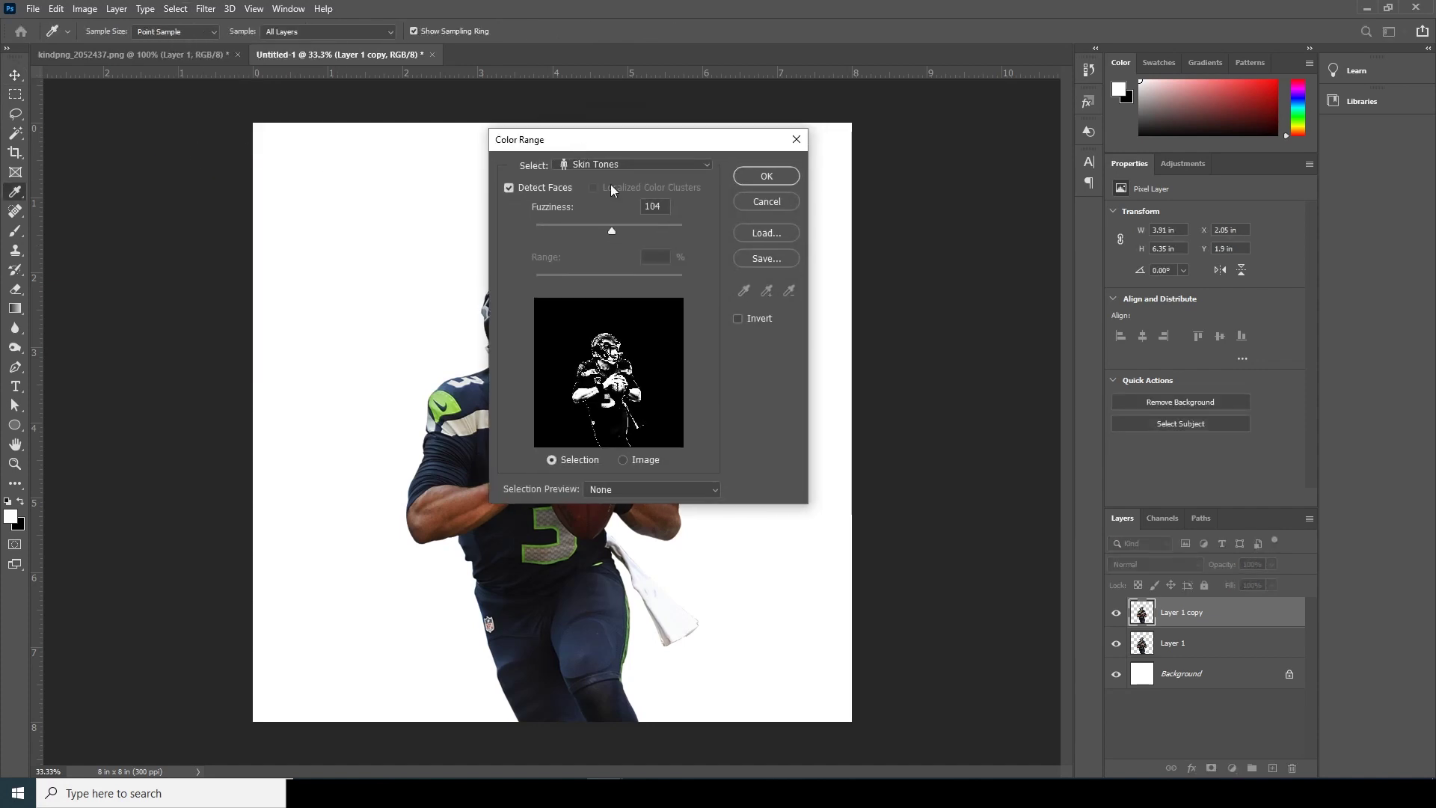
pyautogui.click(613, 164)
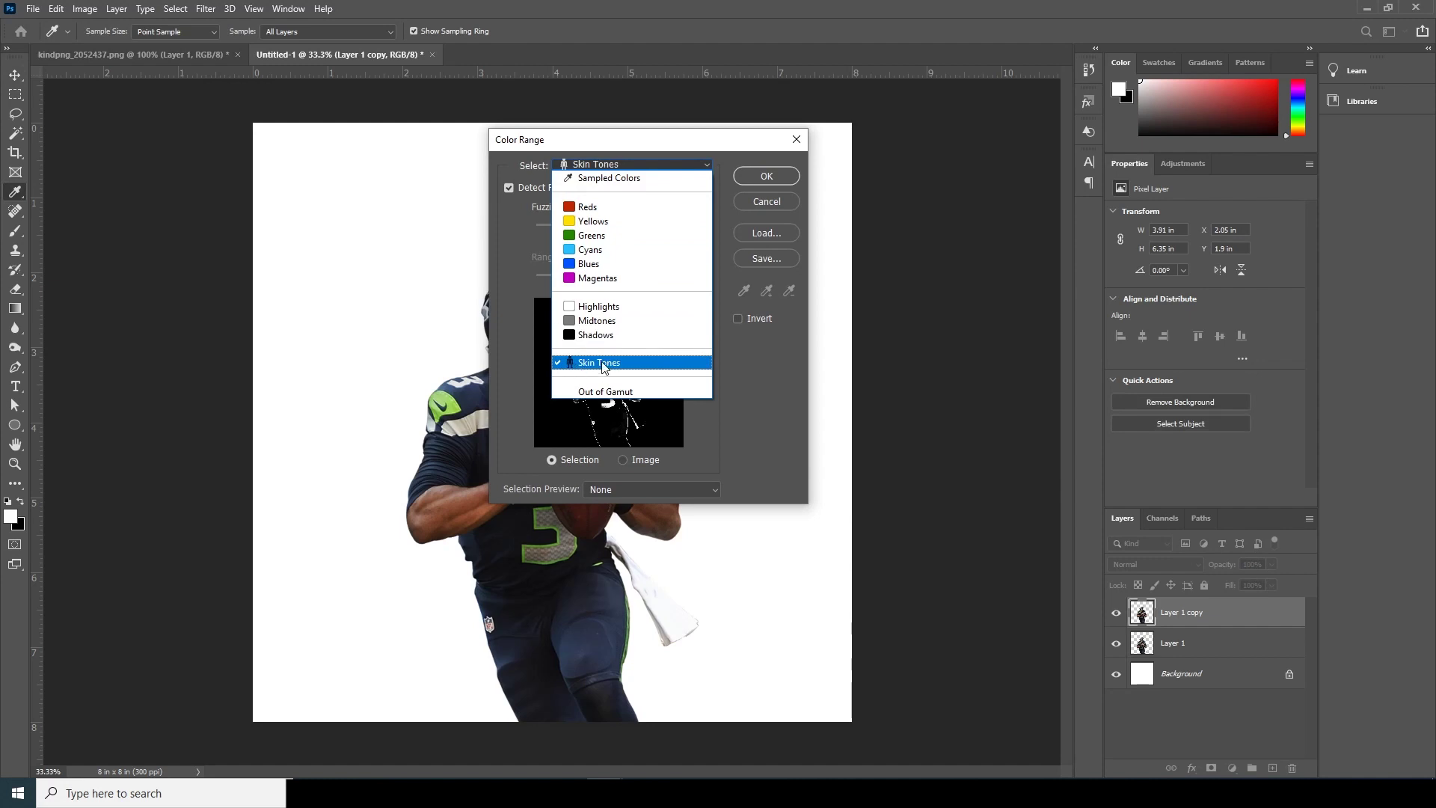
pyautogui.click(604, 364)
pyautogui.moveTo(610, 231)
pyautogui.mouseDown()
pyautogui.moveTo(563, 232)
pyautogui.moveTo(598, 235)
pyautogui.mouseUp()
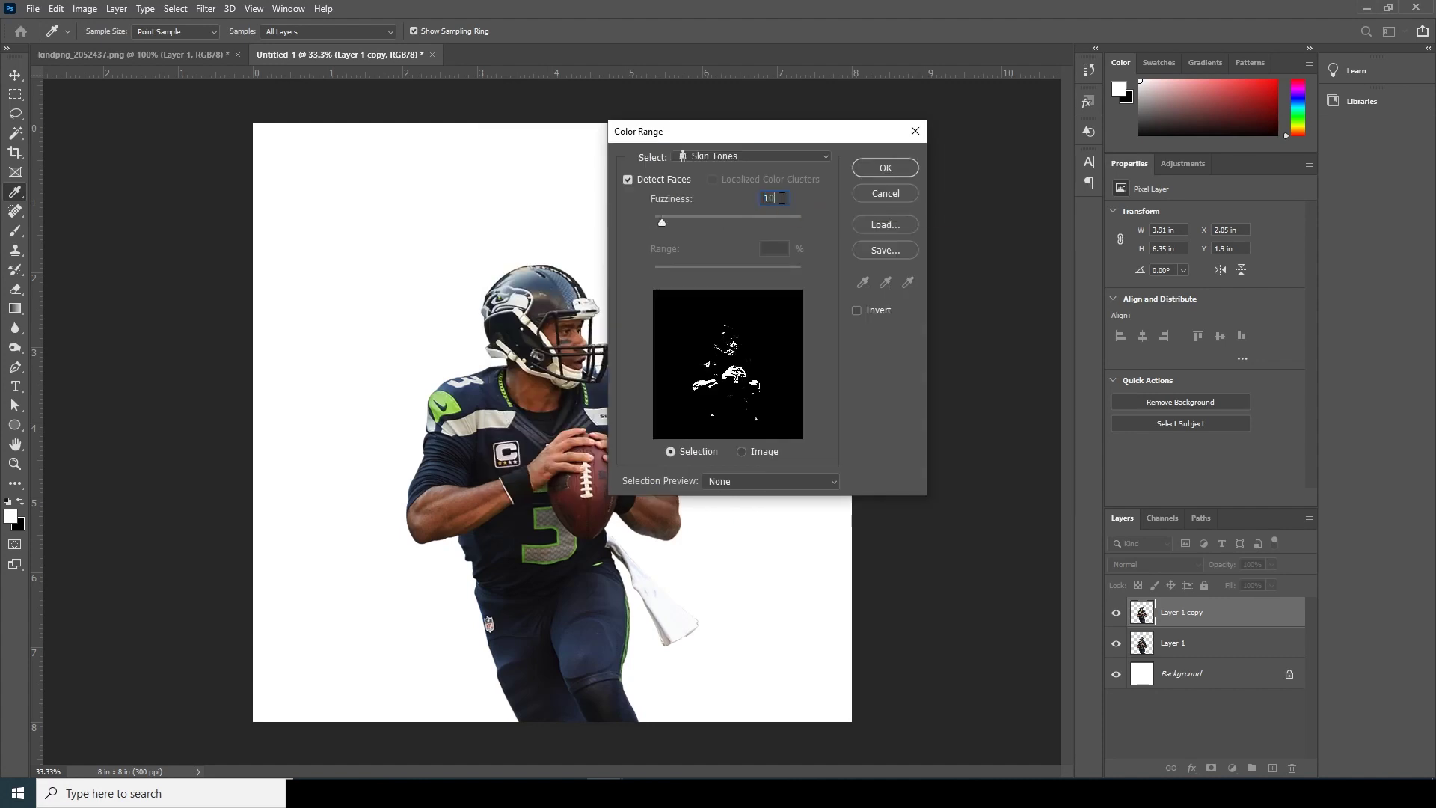
pyautogui.write('00')
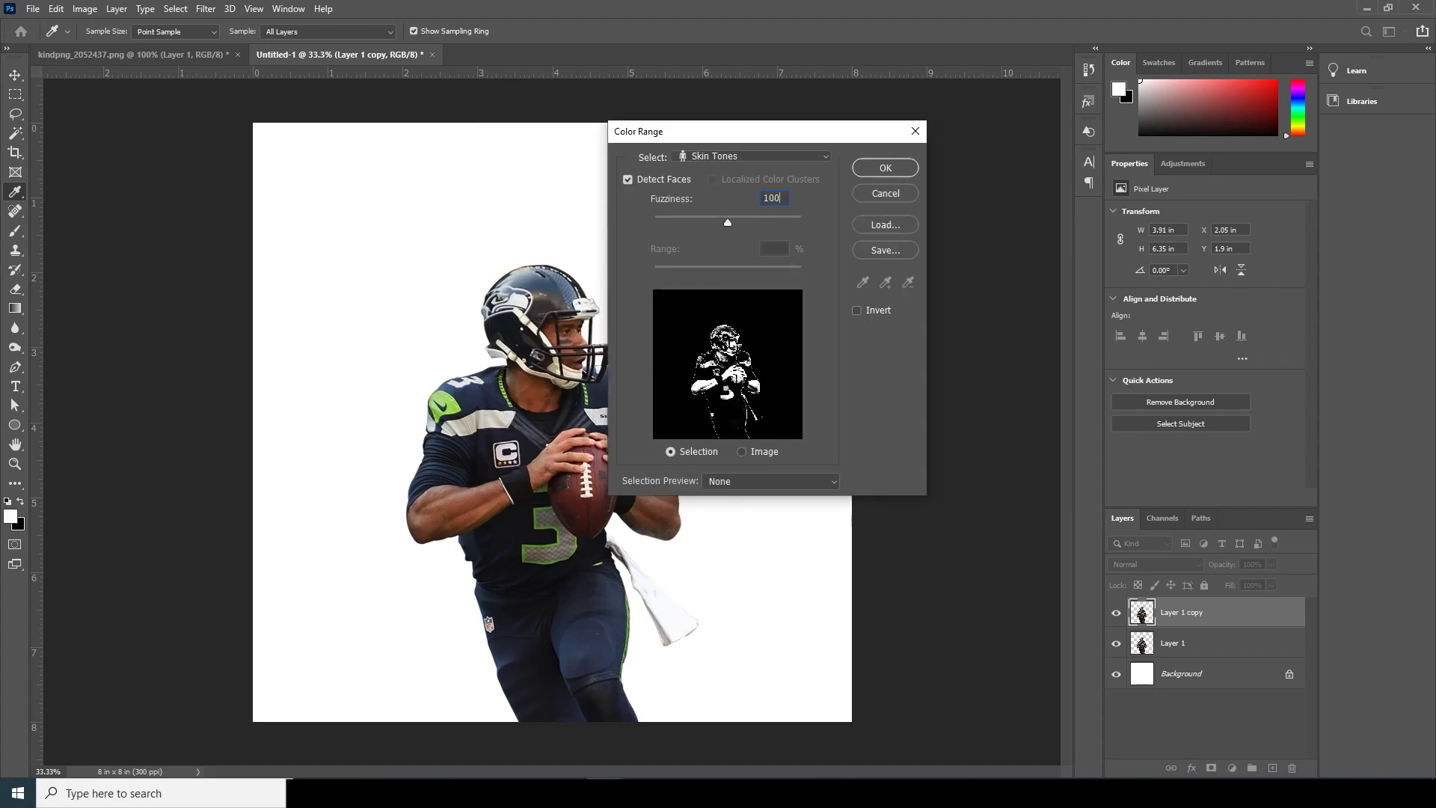
pyautogui.click(883, 169)
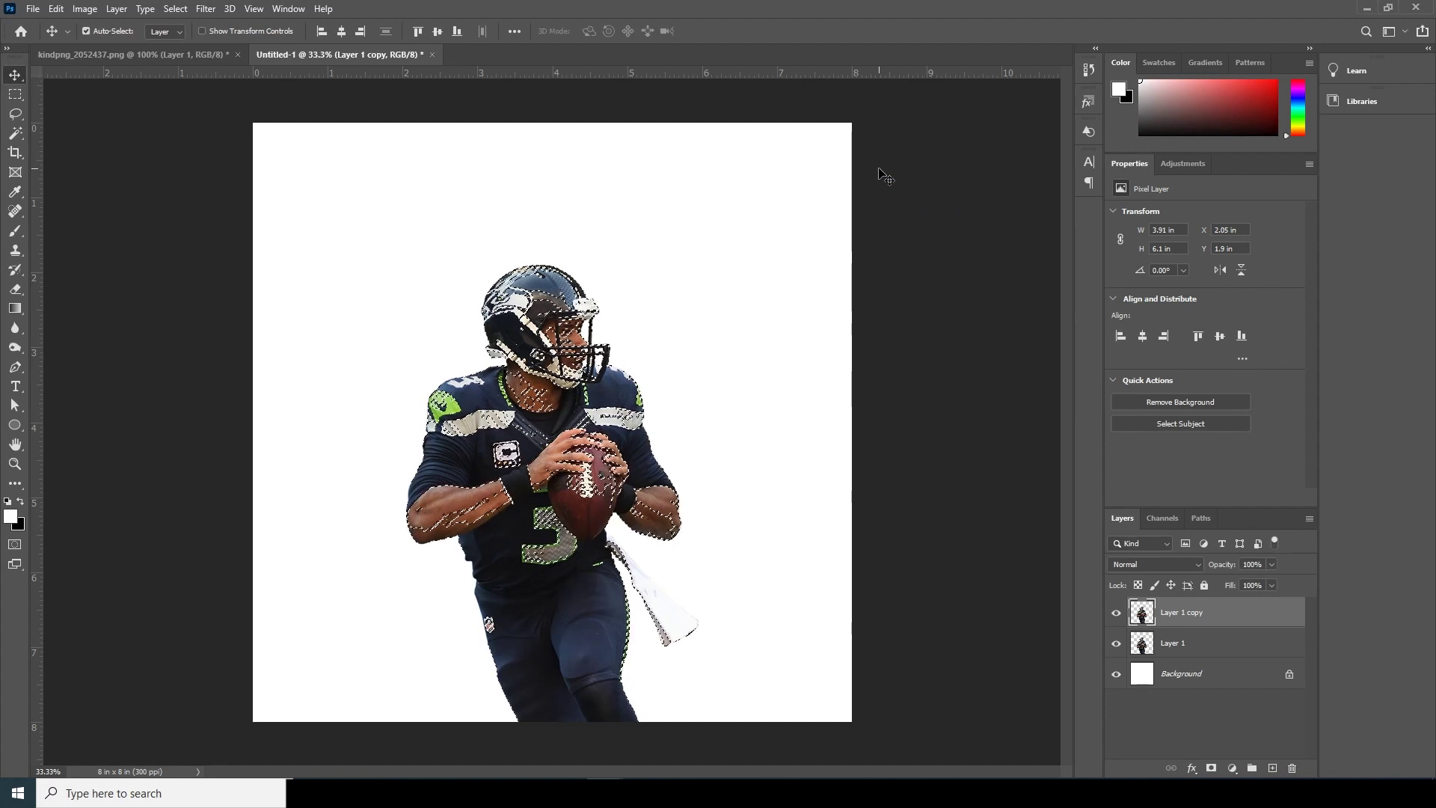
pyautogui.click(1211, 769)
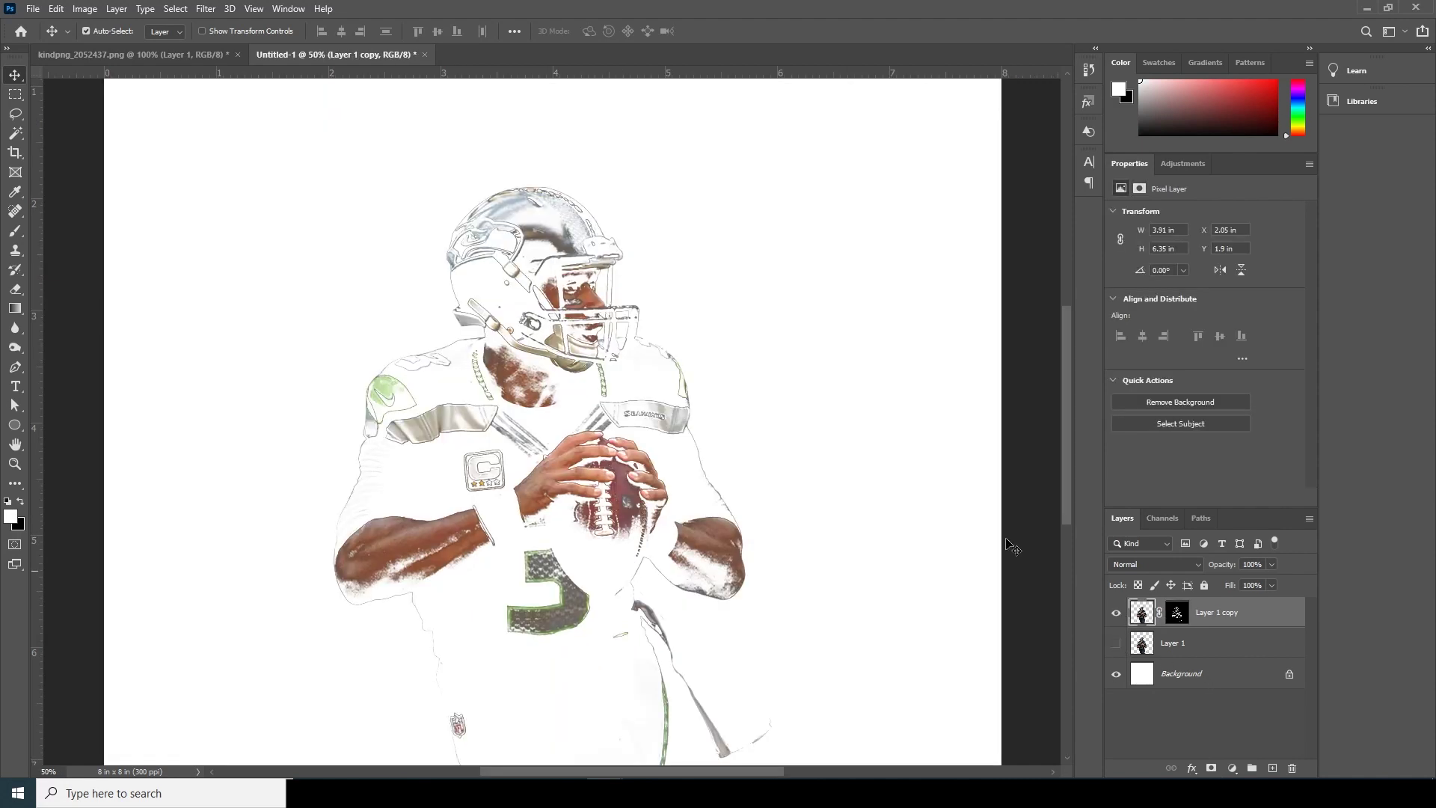
# Open the Filter Gallery on the masked player copy with the Artistic Cutout filter
pyautogui.click(205, 9)
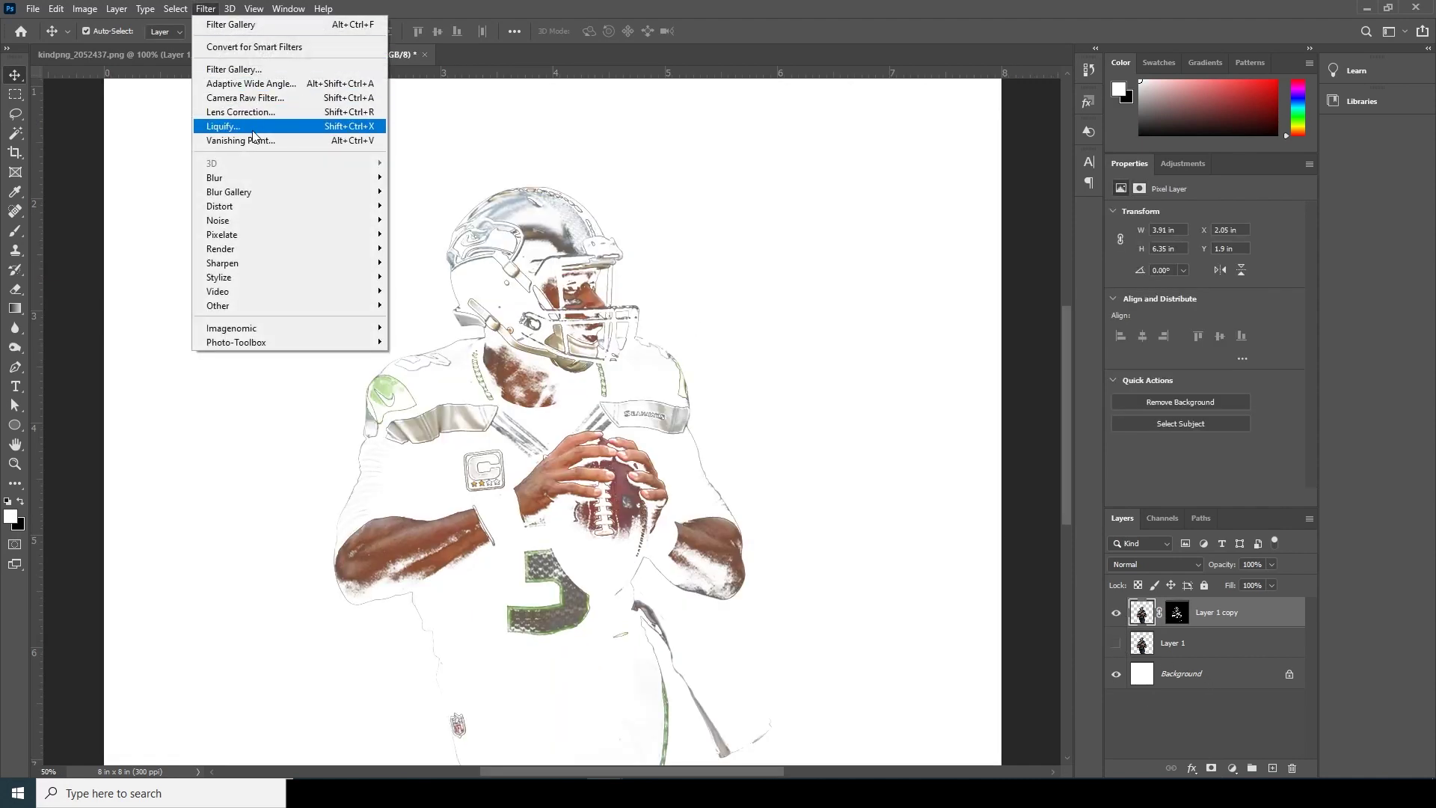
pyautogui.click(234, 69)
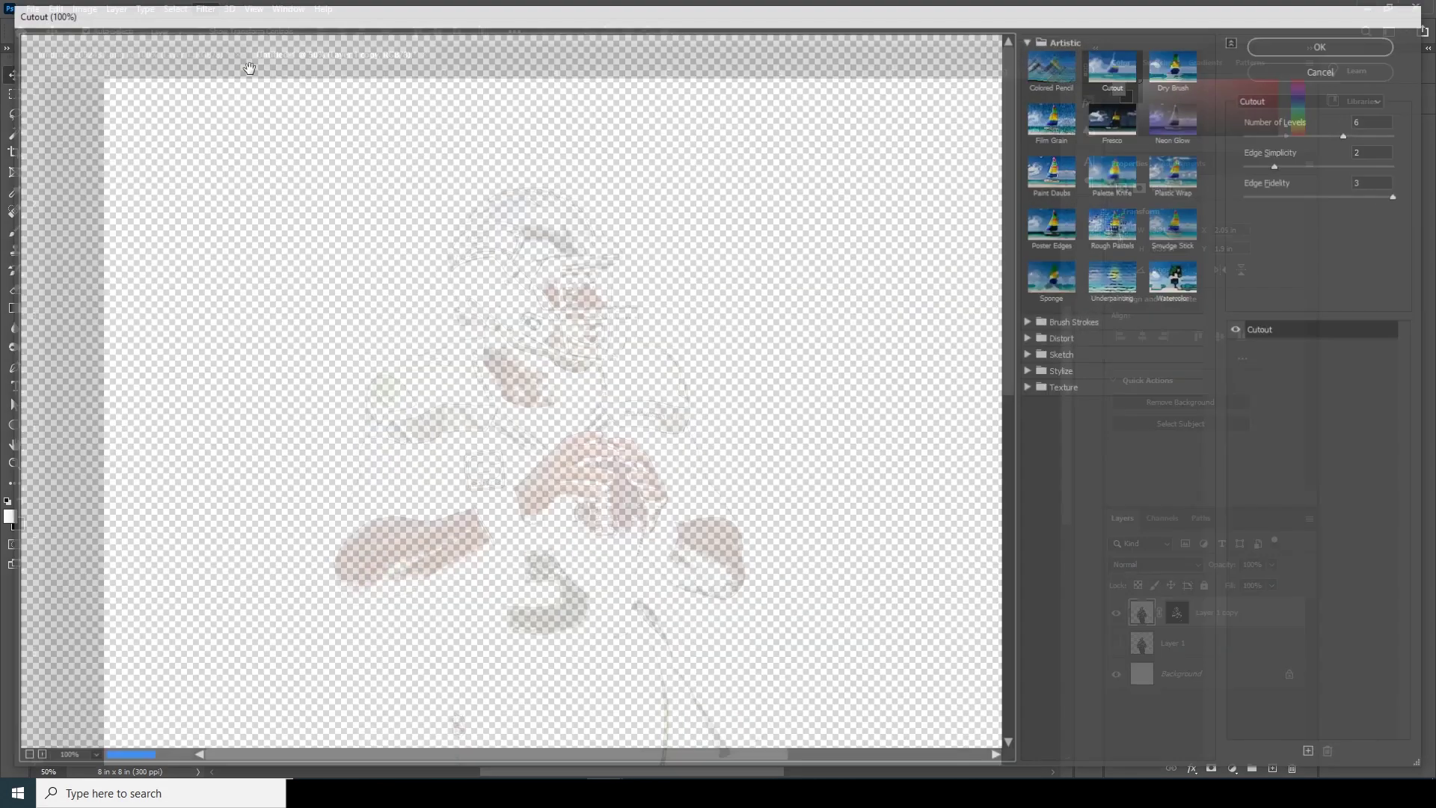
pyautogui.moveTo(613, 153); pyautogui.dragTo(561, 152)
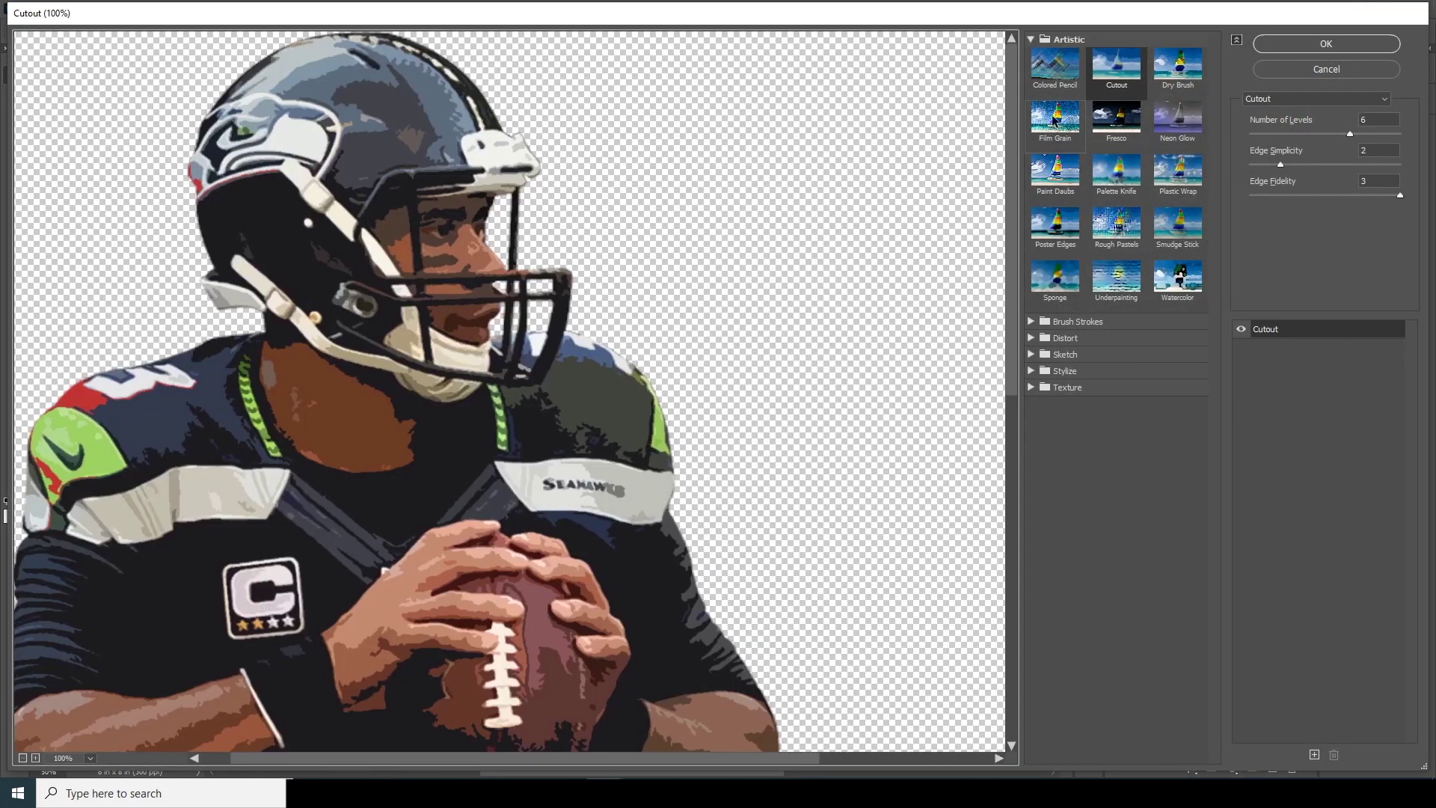
pyautogui.click(1109, 70)
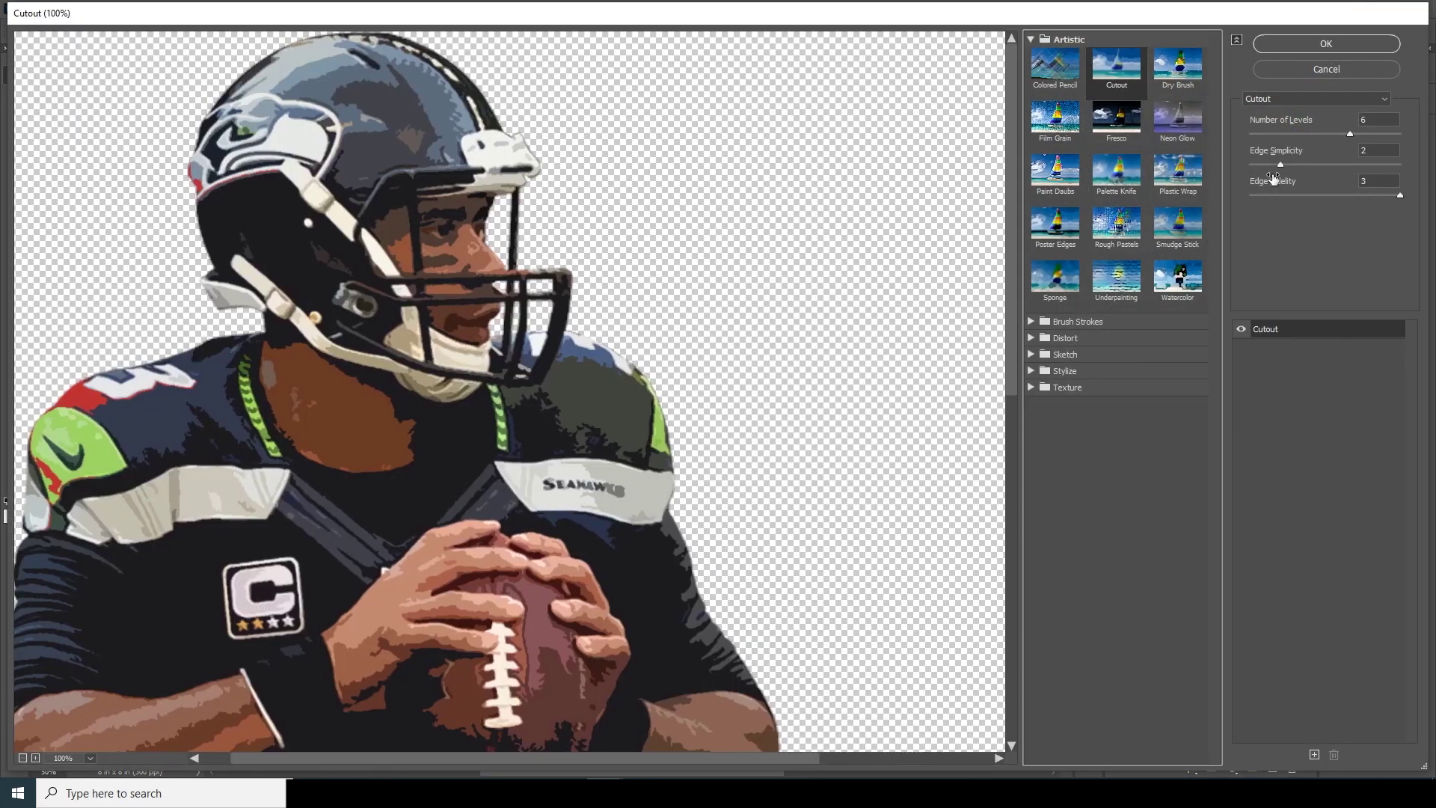
# Try the Cutout filter on the player with the number of levels at 5, 4 and 8
pyautogui.click(1340, 132)
pyautogui.moveTo(1330, 135)
pyautogui.mouseDown()
pyautogui.moveTo(1304, 135)
pyautogui.moveTo(1320, 135)
pyautogui.mouseUp()
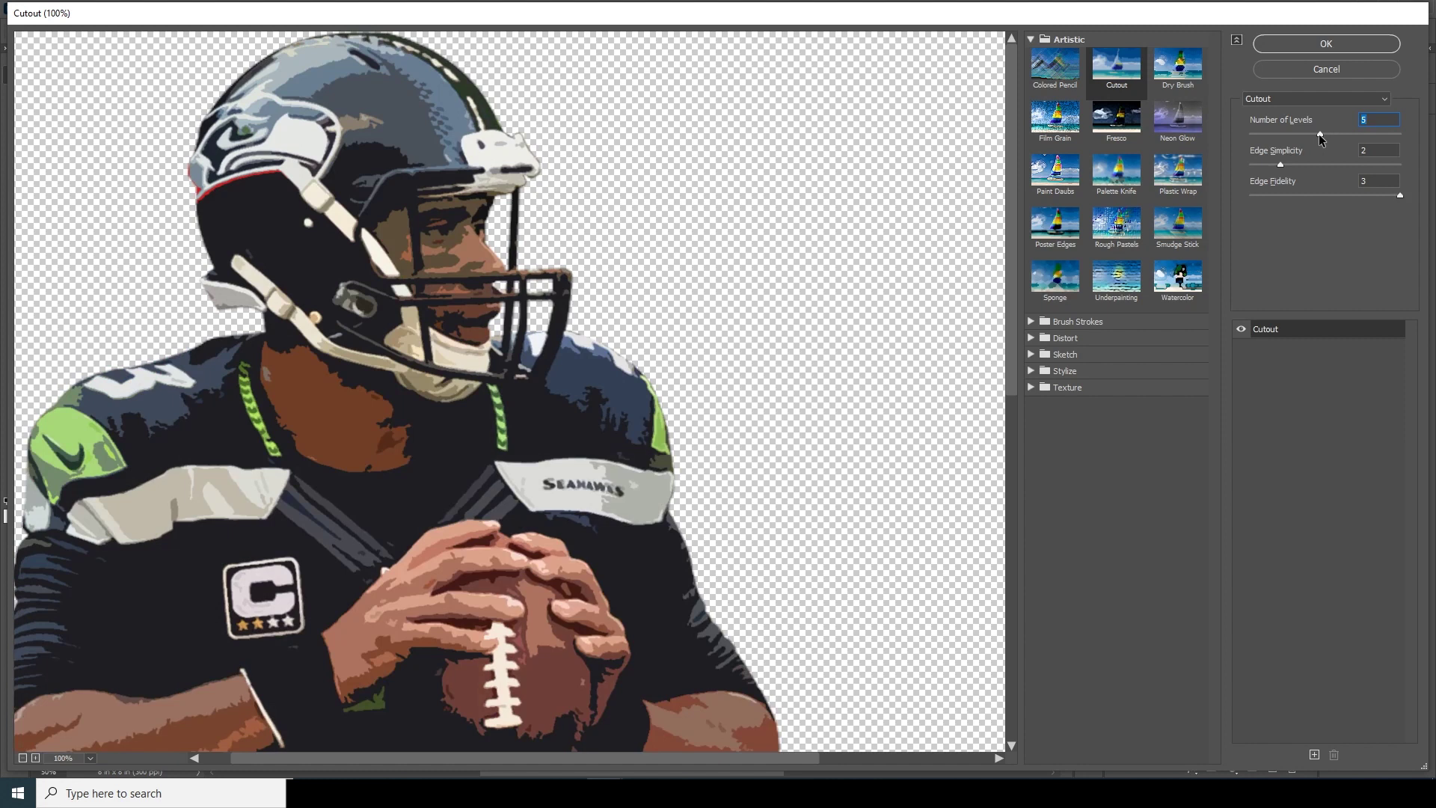
pyautogui.click(1298, 133)
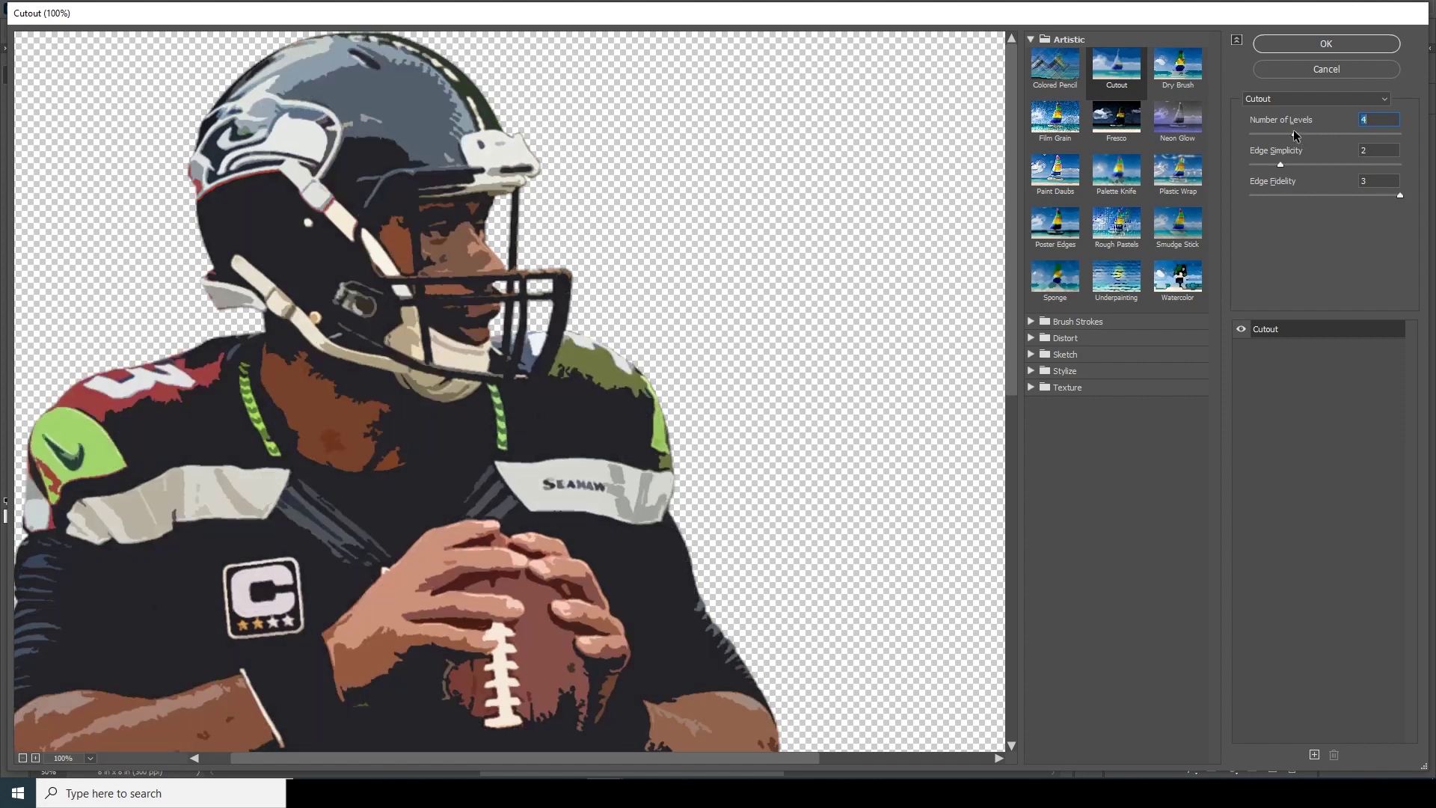
pyautogui.click(1373, 134)
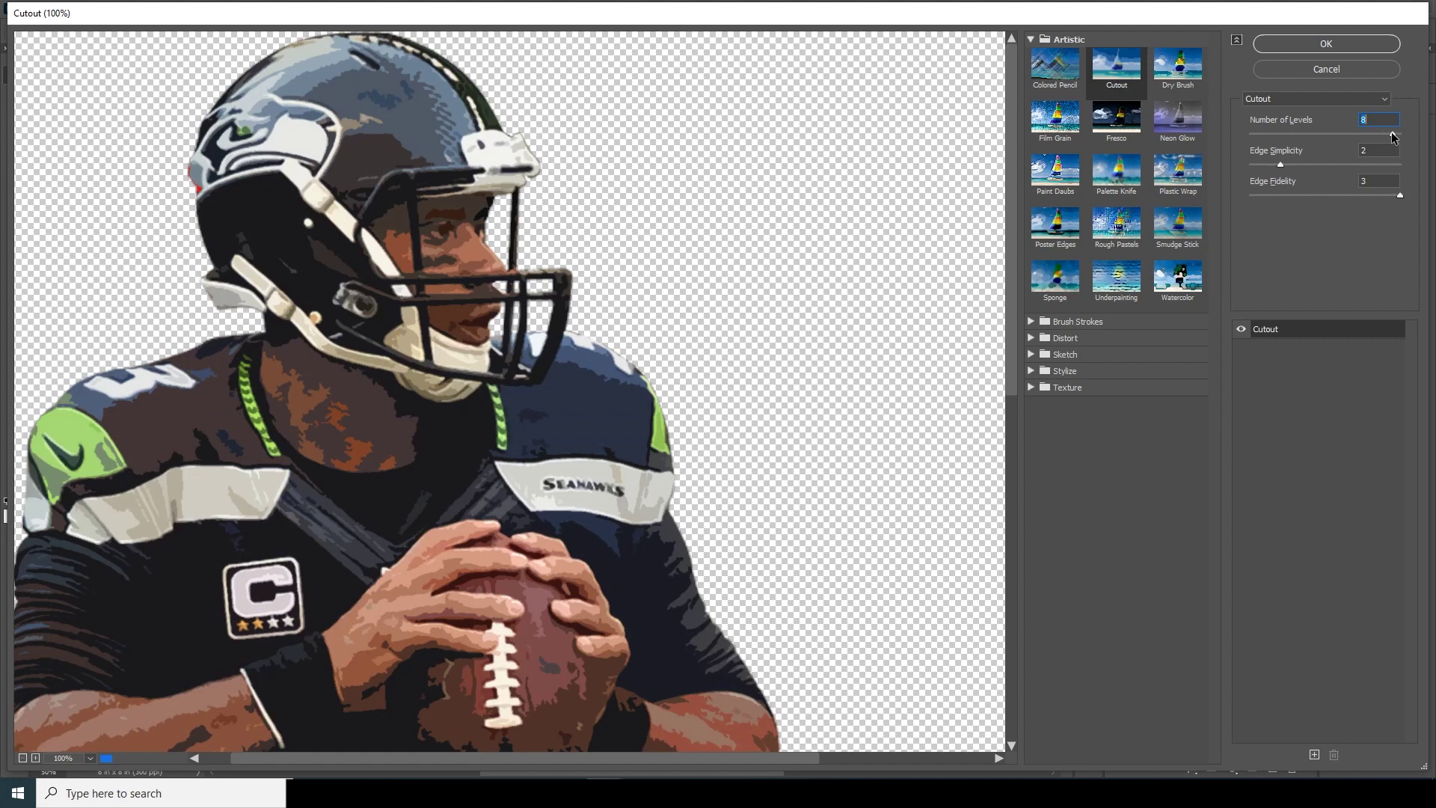
pyautogui.moveTo(1393, 136); pyautogui.dragTo(1393, 135)
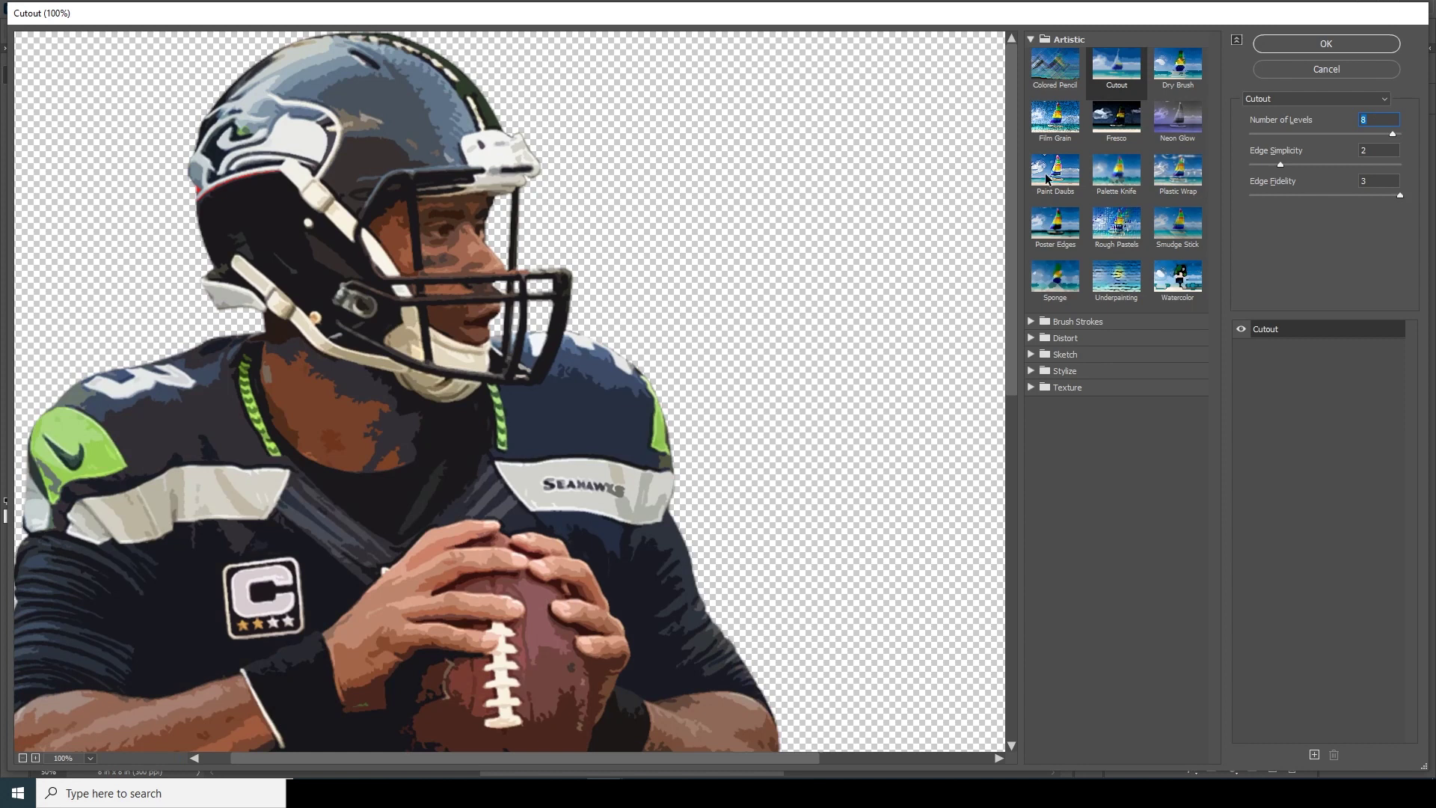
pyautogui.scroll(-1, 807, 288)
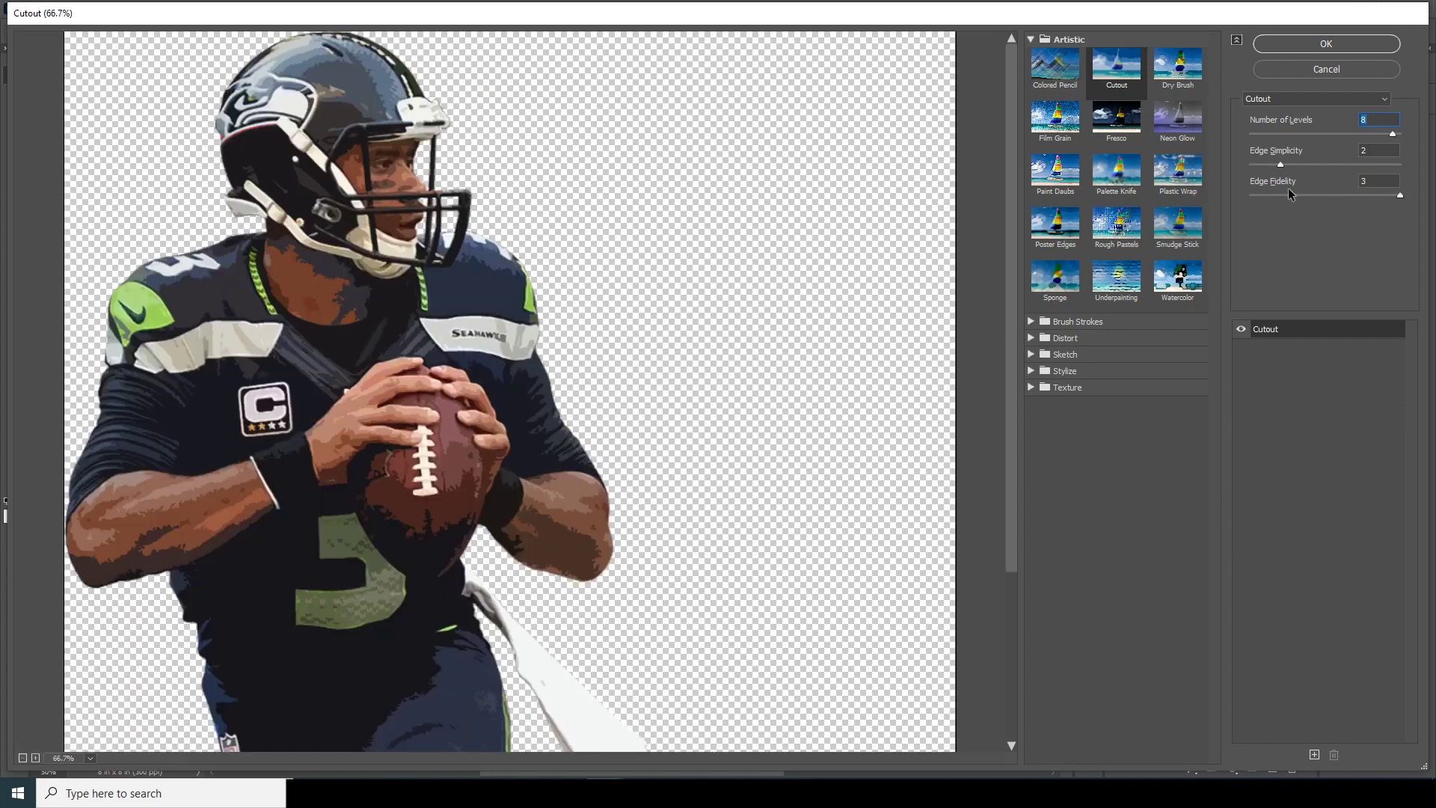
# Apply the Cutout filter to the player copy with edge simplicity 6 and number of levels 6
pyautogui.click(1339, 163)
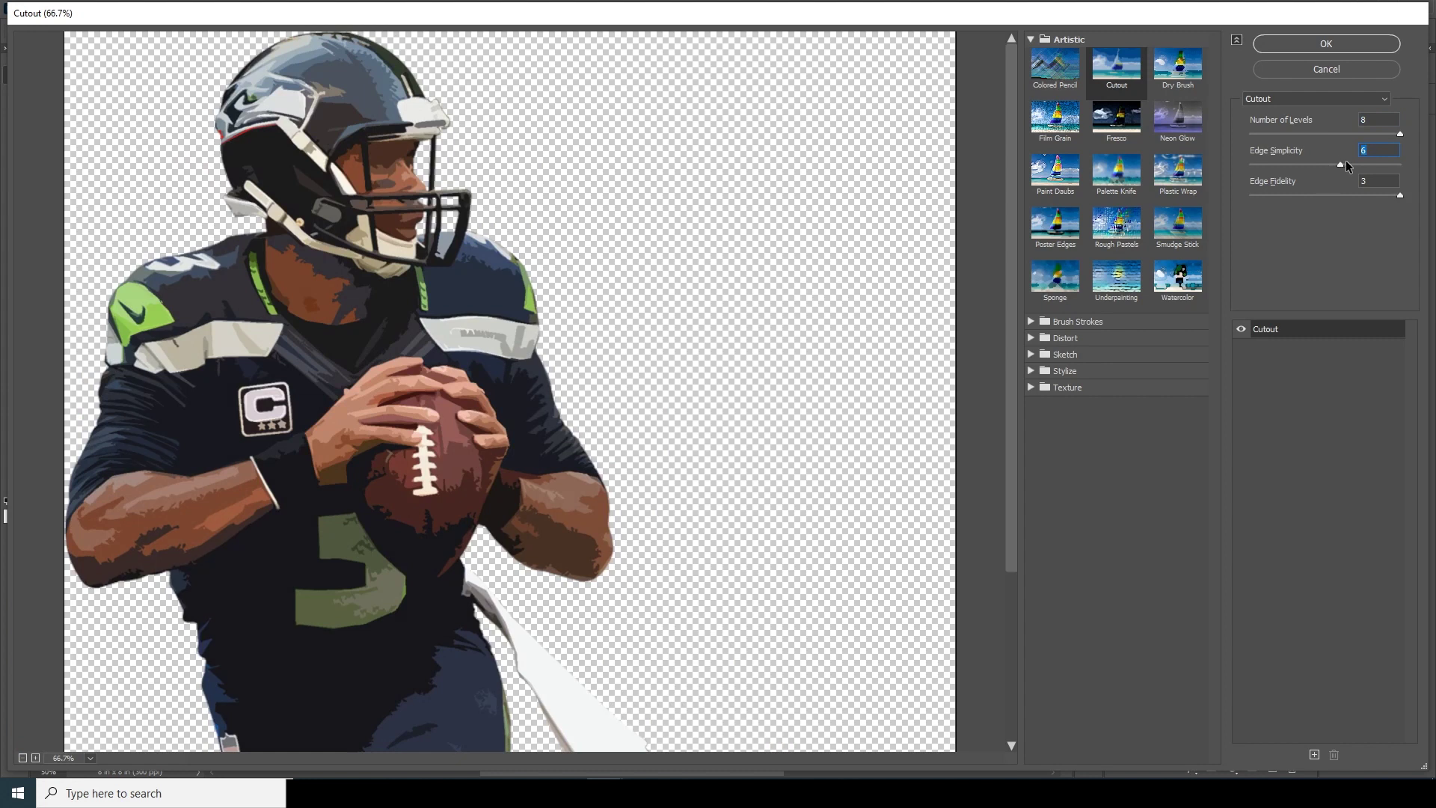
pyautogui.click(1347, 134)
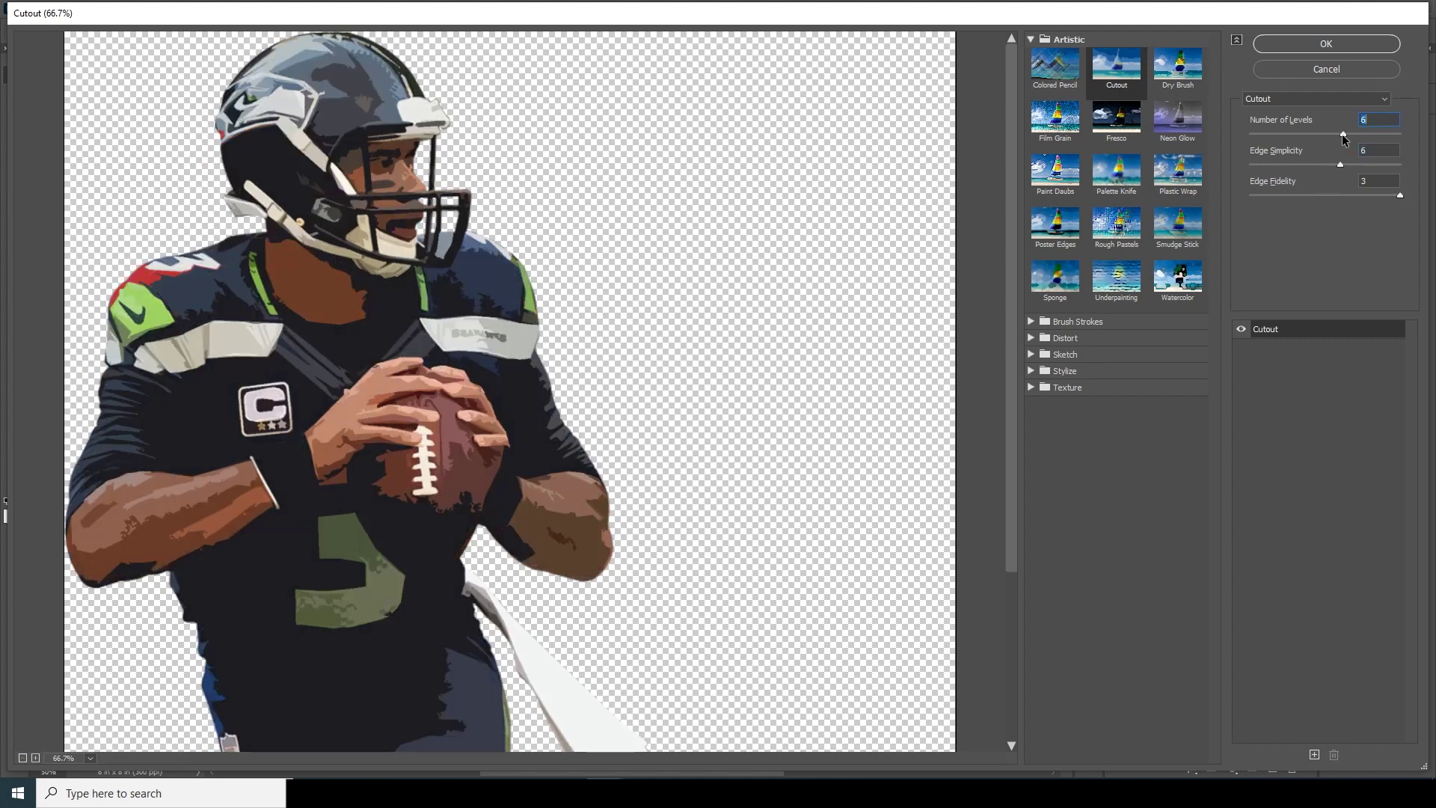
pyautogui.click(1296, 43)
pyautogui.press('ctrl')
pyautogui.hotkey('ctrl', '-')
pyautogui.hotkey('ctrl', '=')
pyautogui.hotkey('ctrl', '=')
pyautogui.hotkey('ctrl', '-')
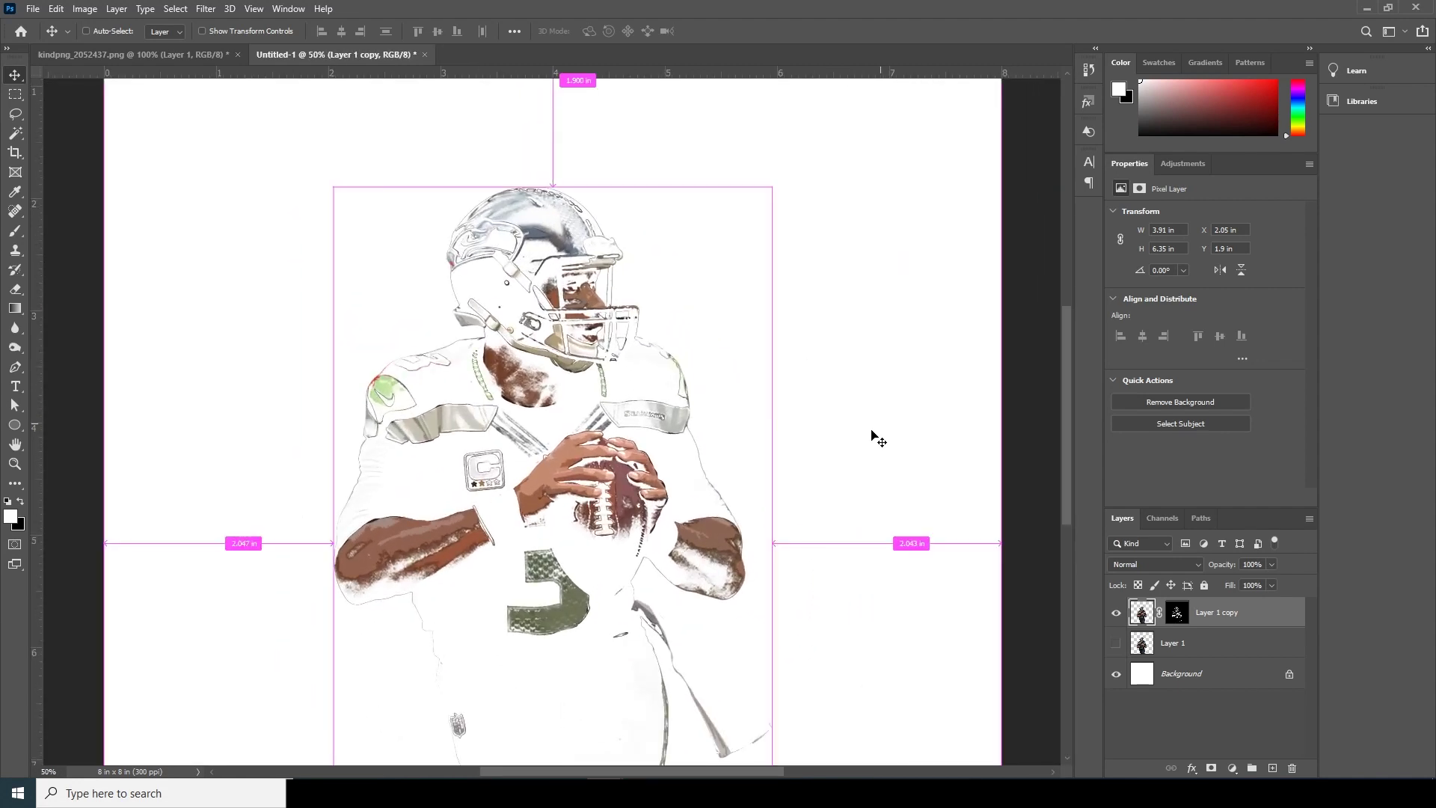
# Fill the Background layer with black as the foreground color
pyautogui.click(1163, 680)
pyautogui.click(21, 503)
pyautogui.hotkey('alt', 'BackSpace')
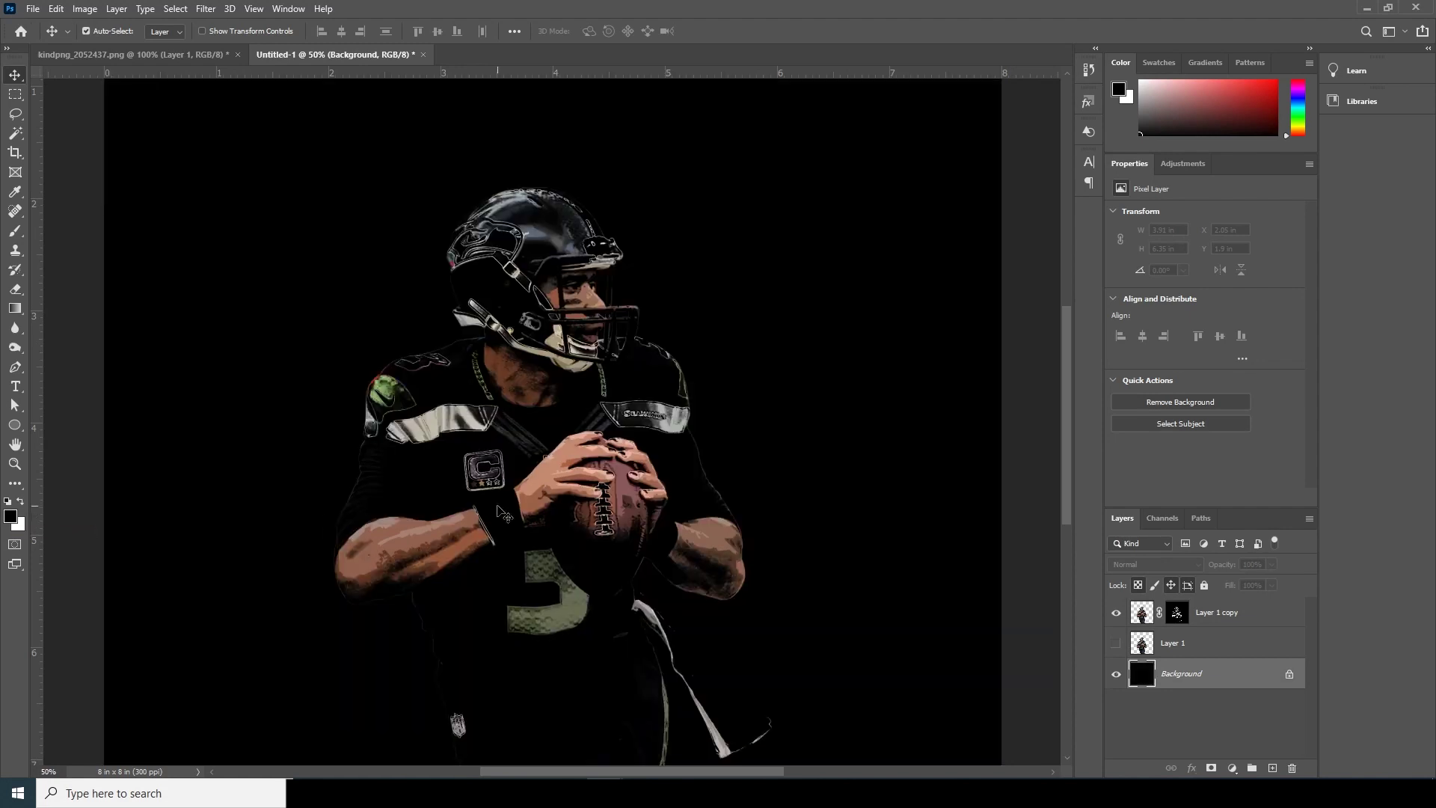
pyautogui.hotkey('ctrl', '-')
pyautogui.hotkey('ctrl', '-')
pyautogui.hotkey('ctrl', '+')
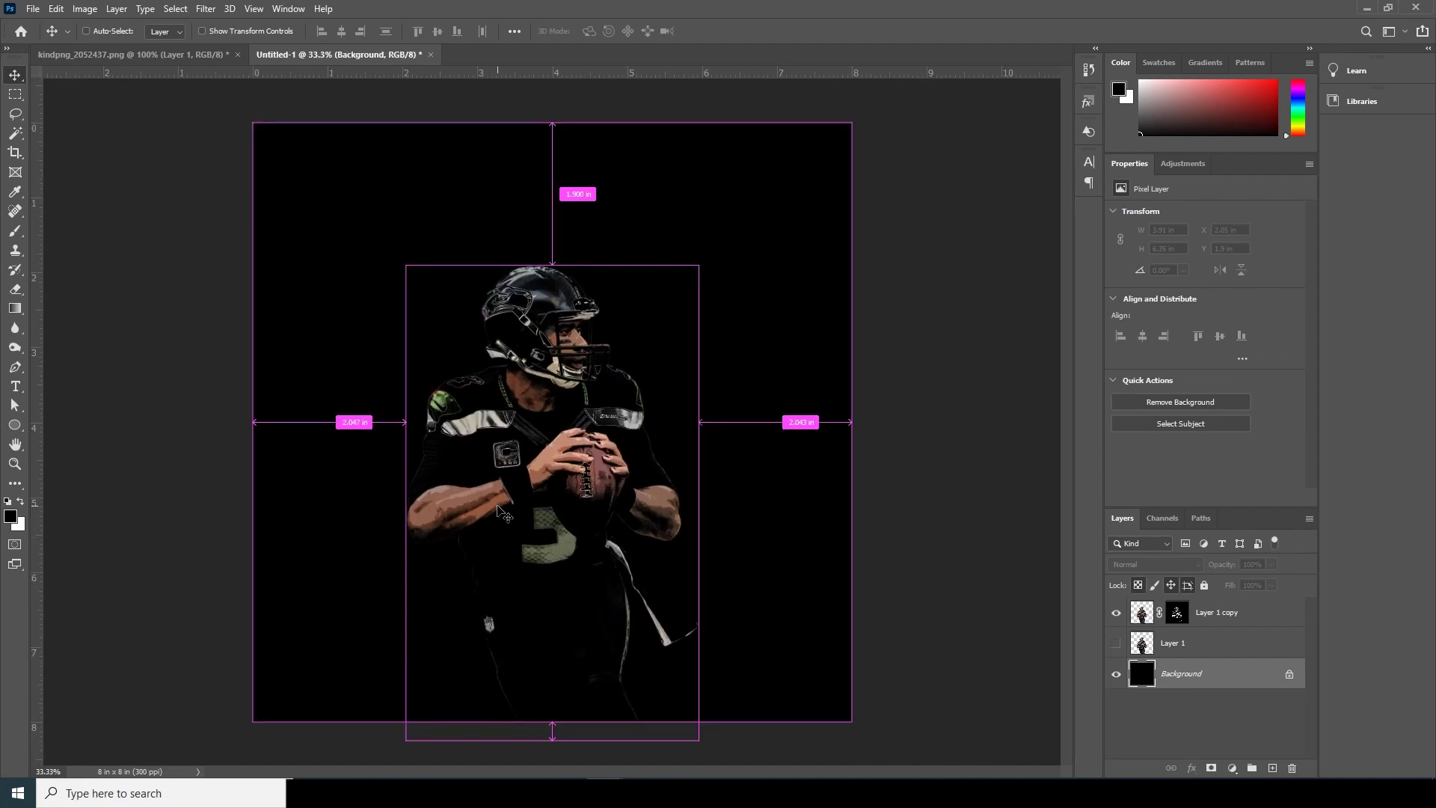
pyautogui.hotkey('ctrl', '+')
pyautogui.hotkey('ctrl', '+')
pyautogui.hotkey('ctrl', '+')
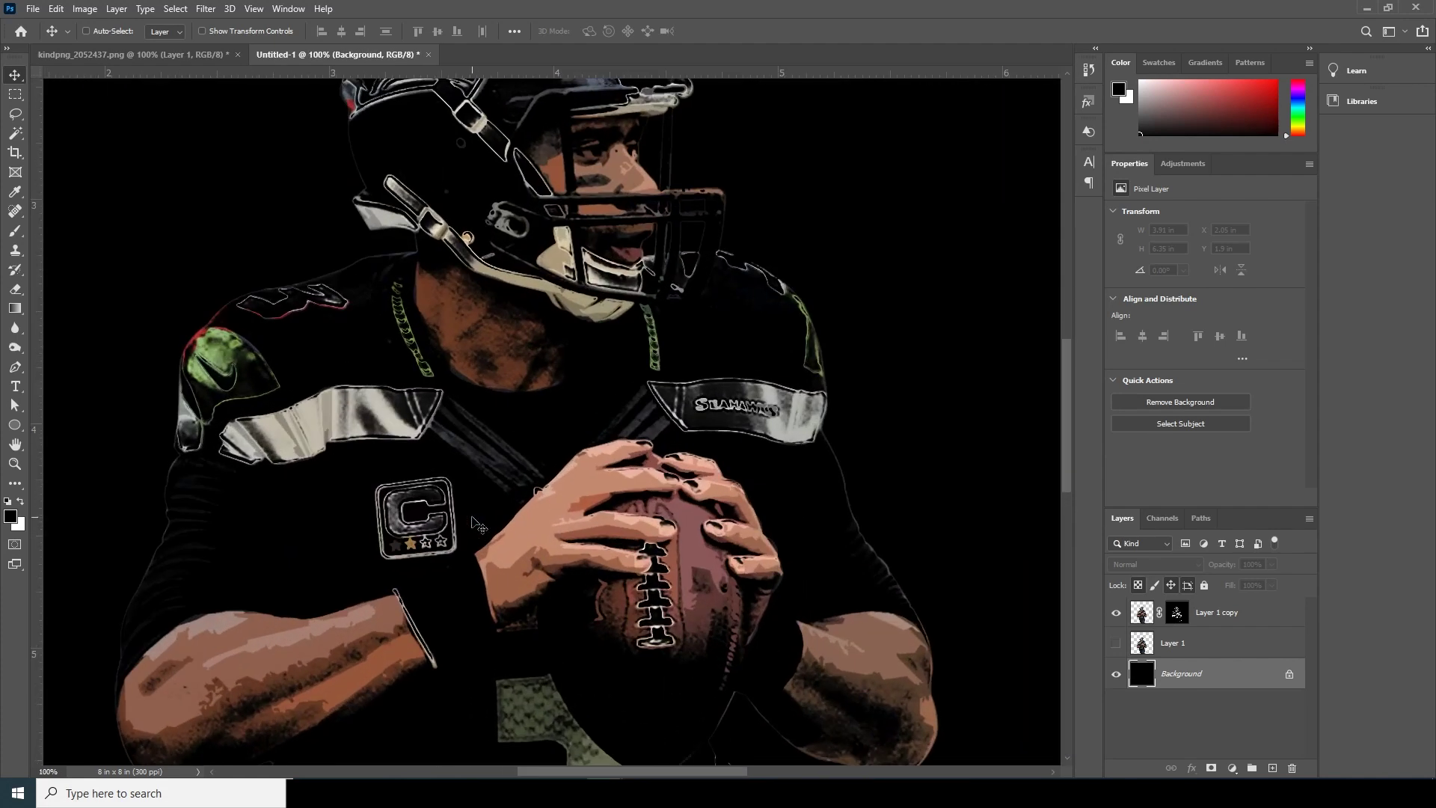
pyautogui.hotkey('ctrl', '-')
# Make Layer 1 active and choose the Windy Particle_01 brush from the Windy Particles_01 set
pyautogui.hotkey('alt', ']')
pyautogui.press('b')
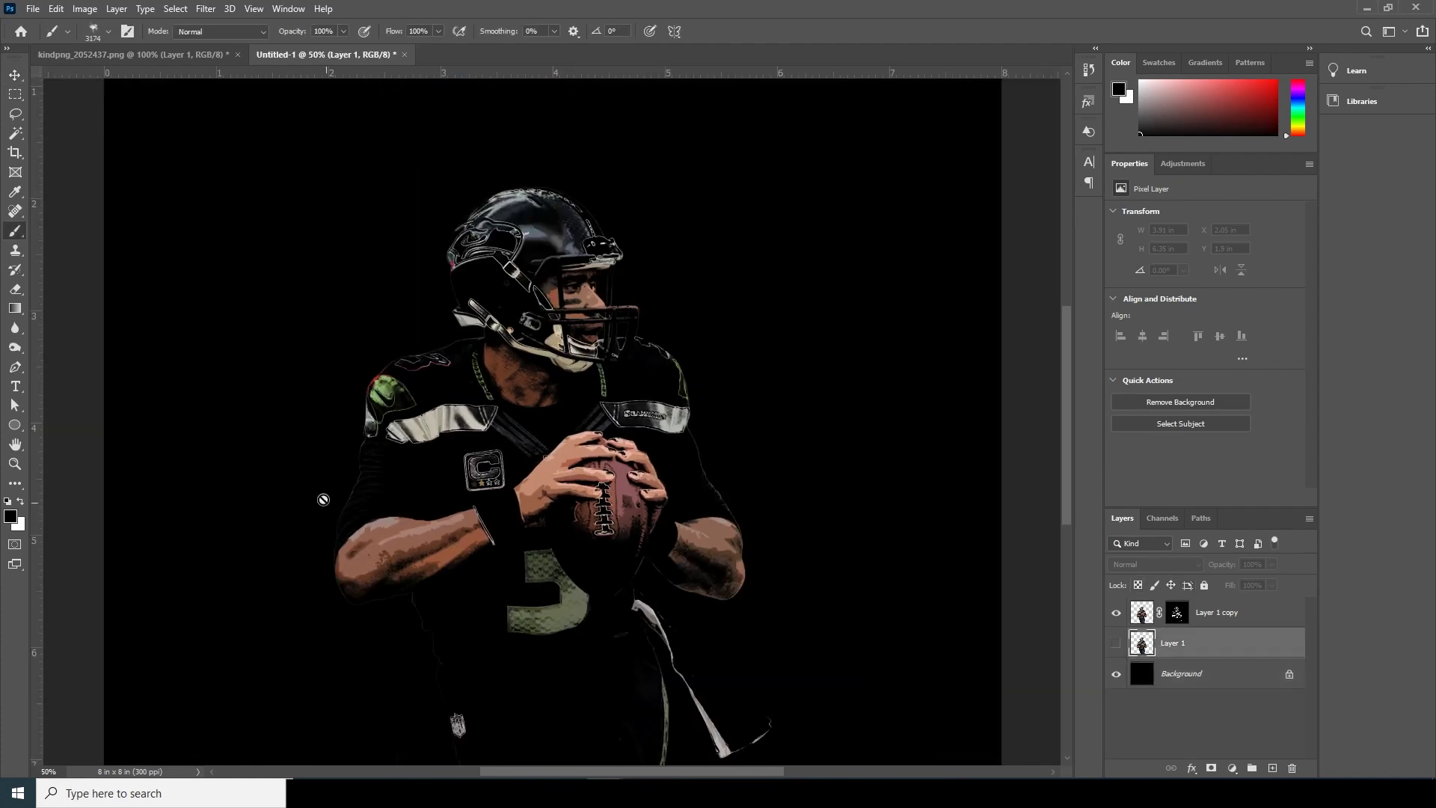
pyautogui.click(108, 31)
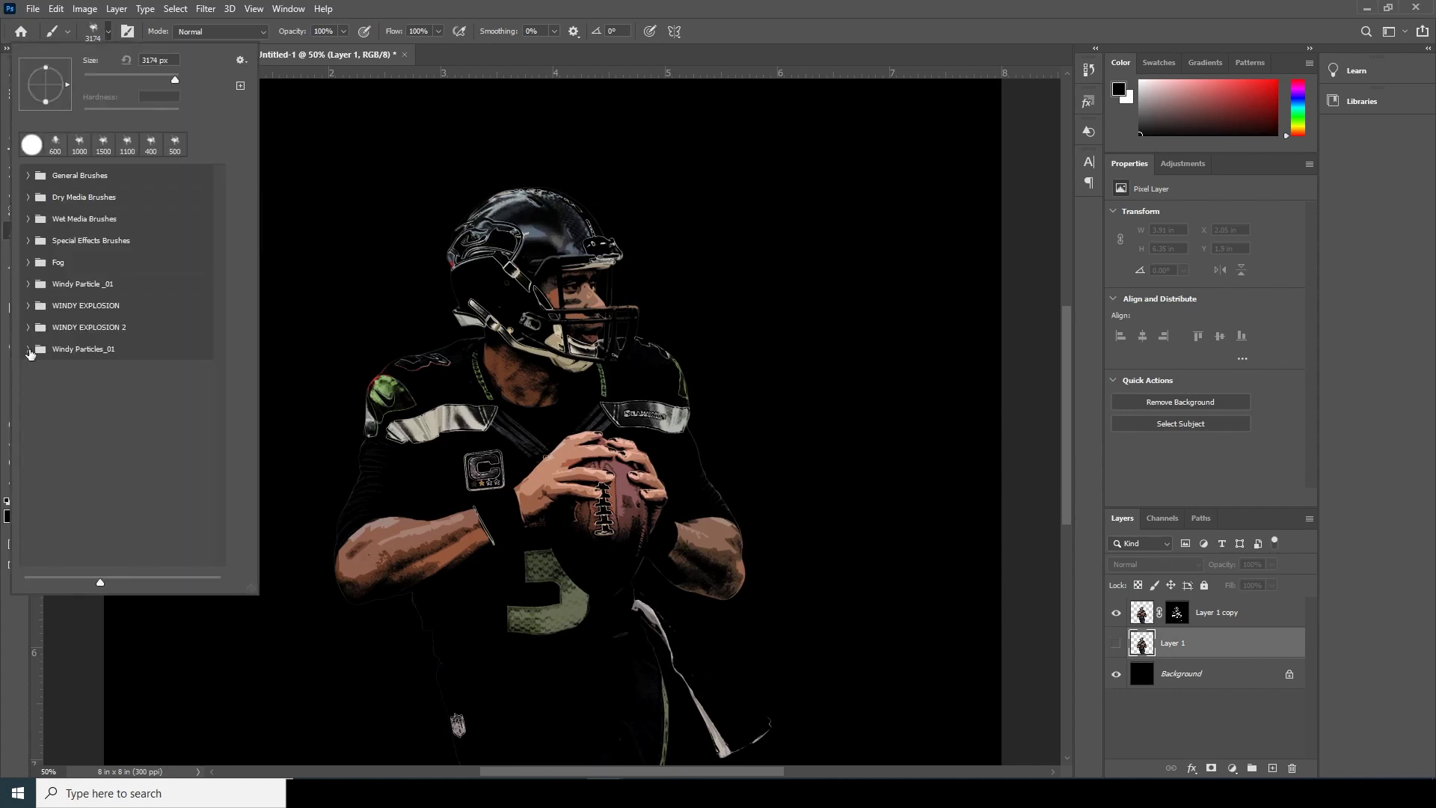
pyautogui.click(28, 349)
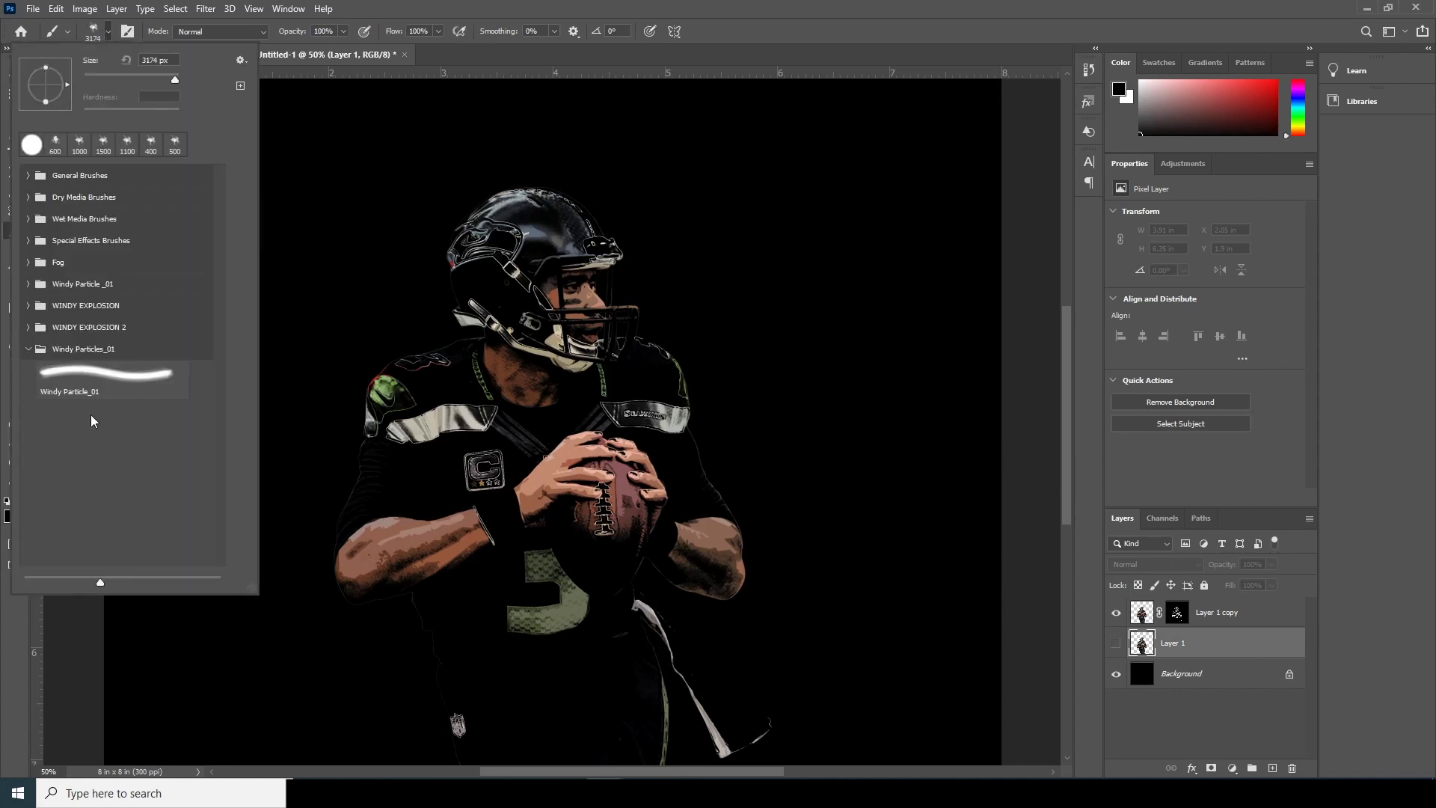
pyautogui.click(126, 387)
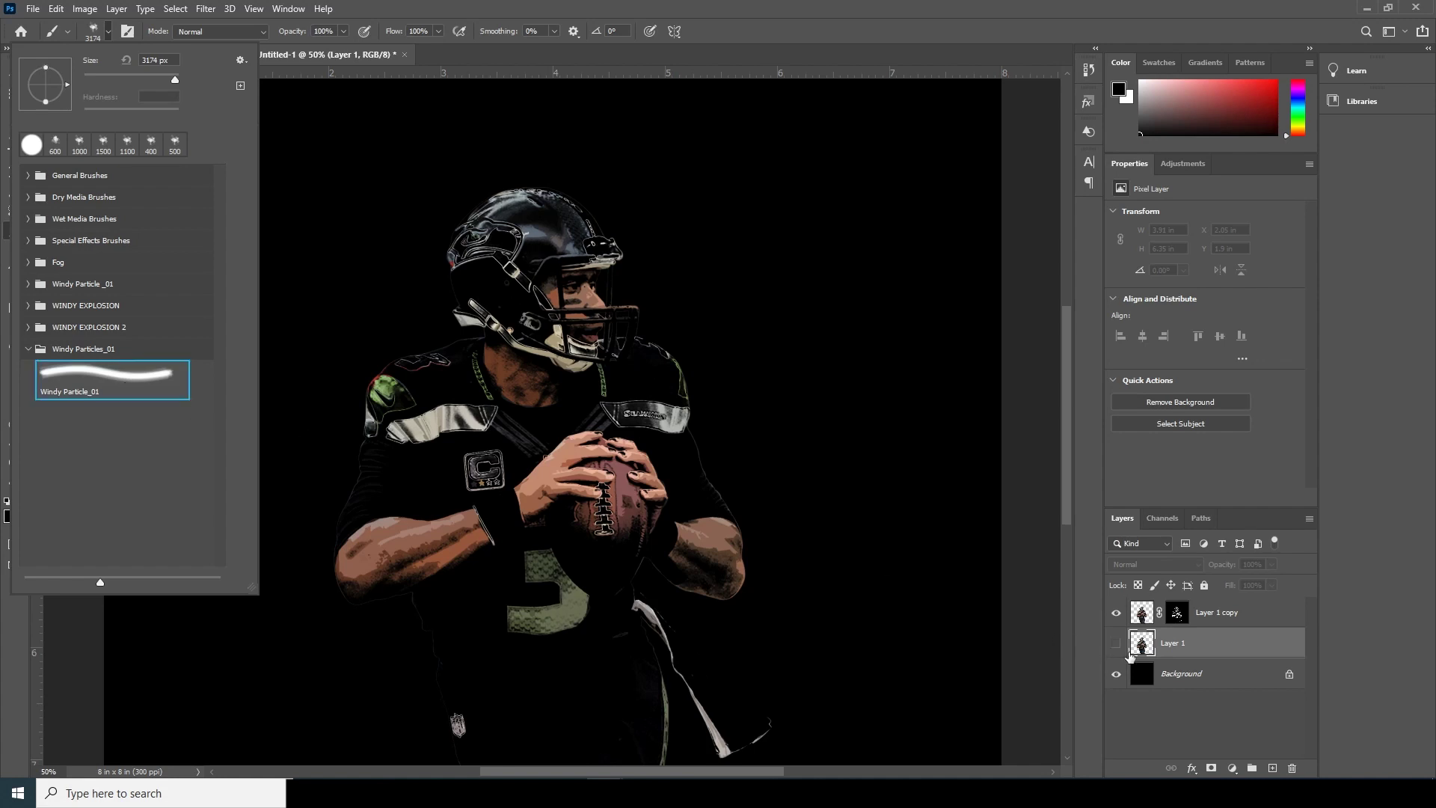
# Sample the forearm's brown skin tone #90604c as the foreground color and create a new layer above Layer 1
pyautogui.press('i')
pyautogui.click(10, 516)
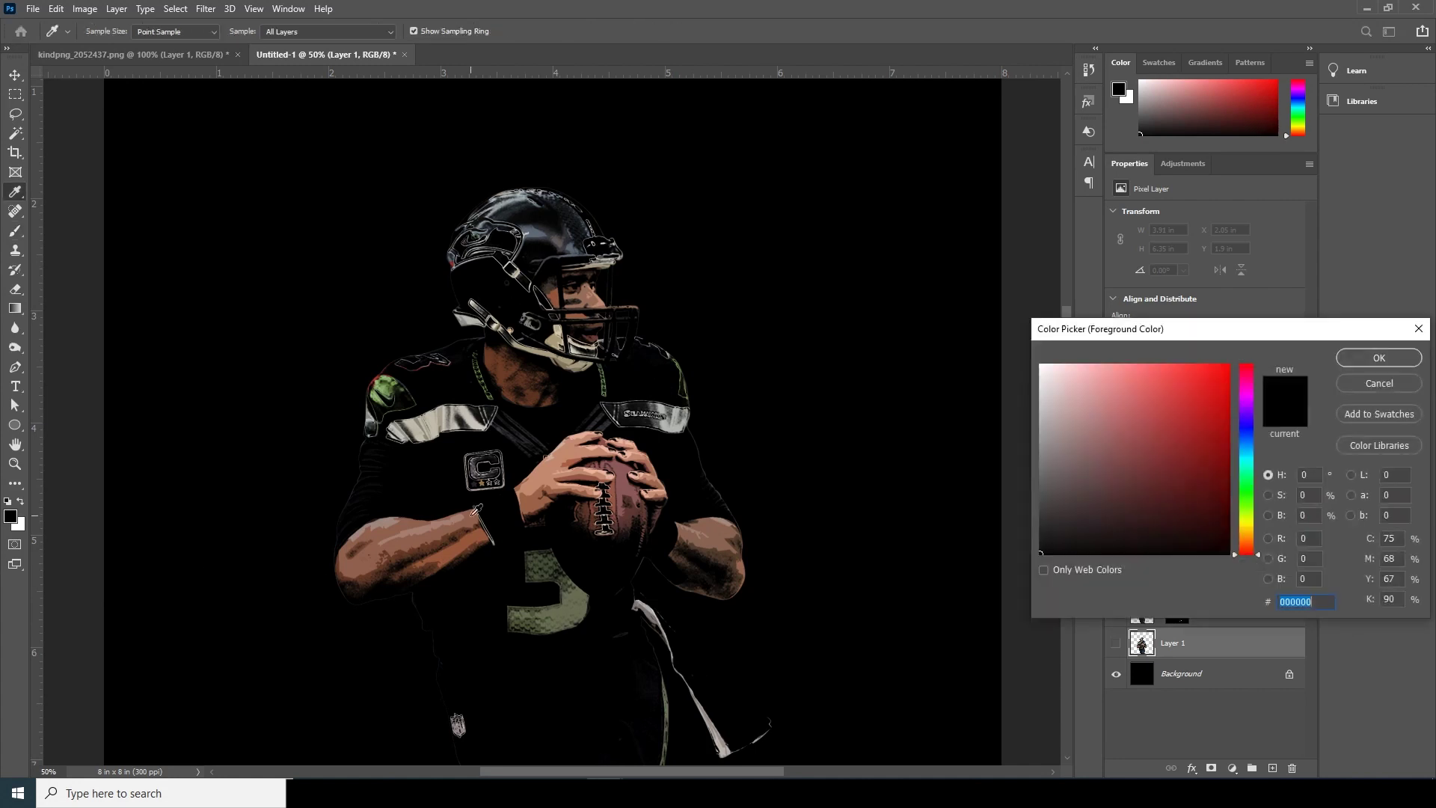
pyautogui.click(380, 527)
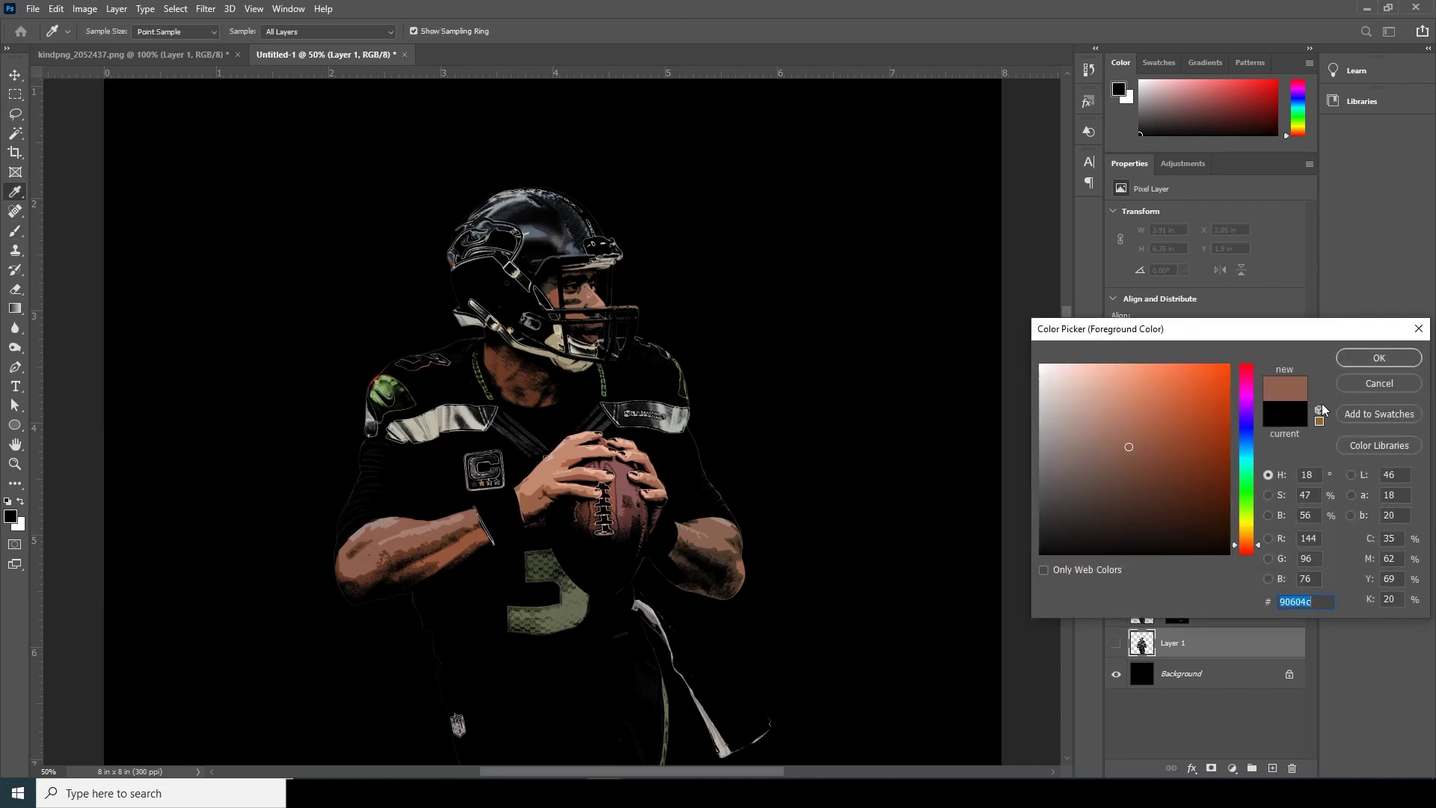
pyautogui.click(1353, 356)
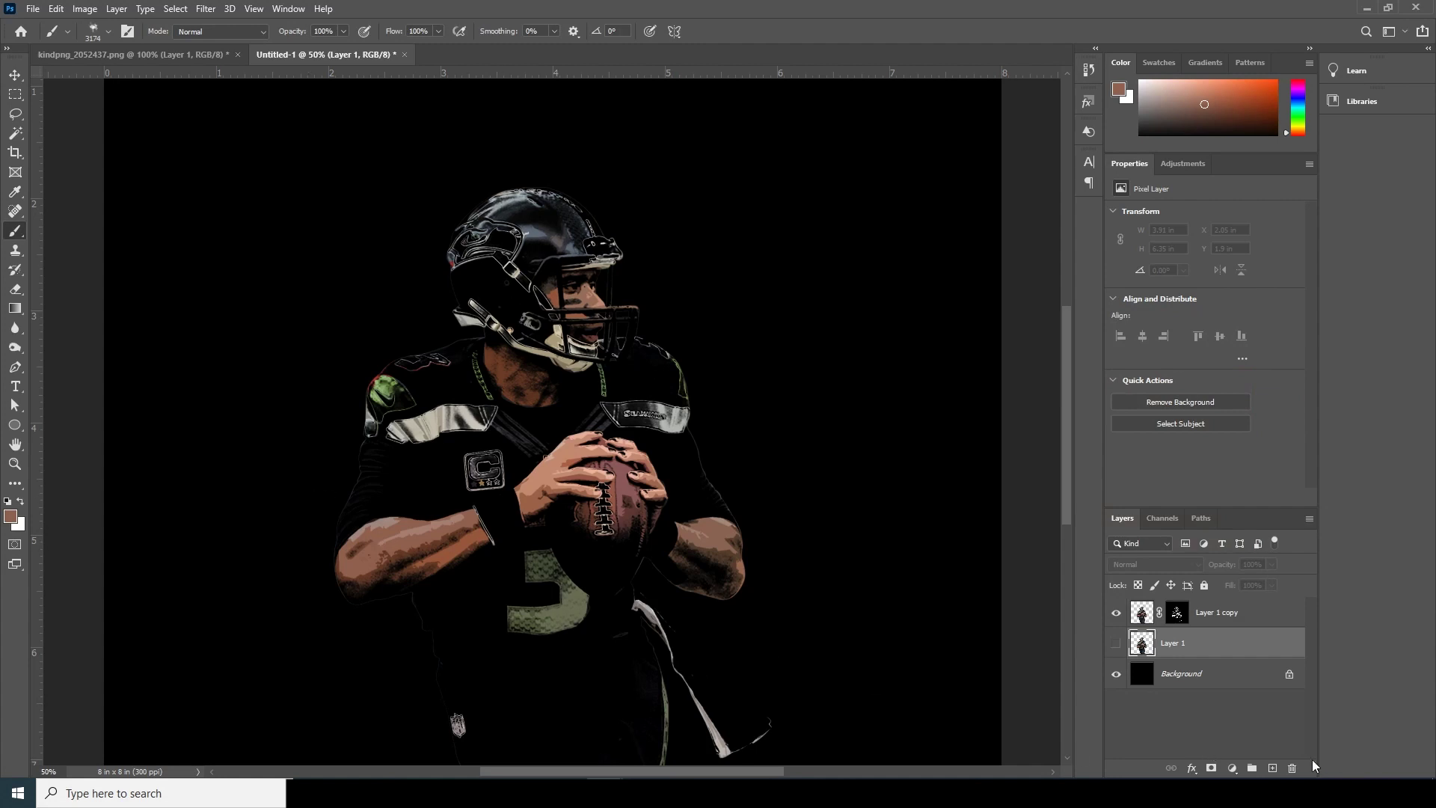
pyautogui.click(1273, 768)
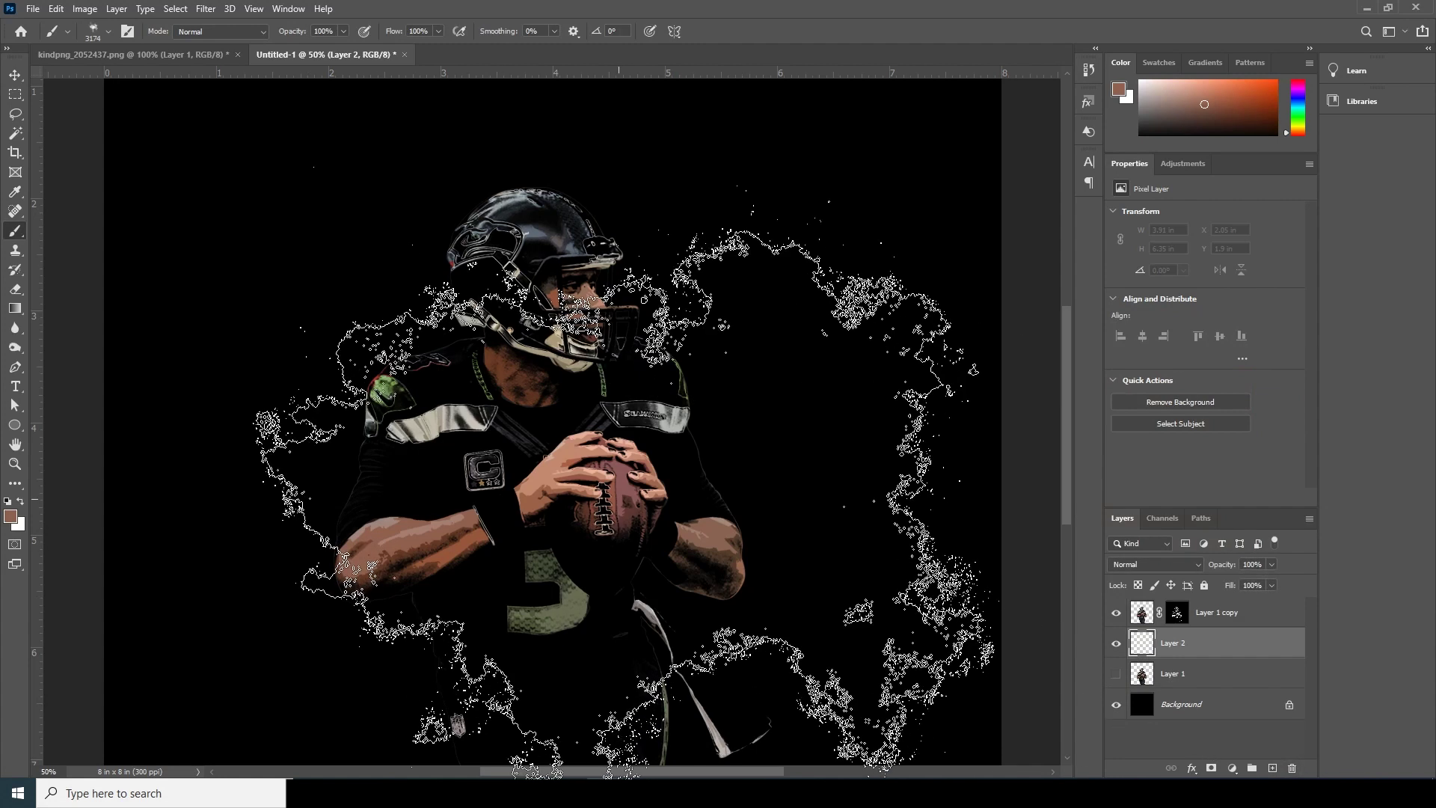
# Reduce the particle brush to about 1200–1400 px and paint brown haze over the hands, torso and forearm on Layer 2
pyautogui.press('[')
pyautogui.press('[')
pyautogui.press('[')
pyautogui.press('[')
pyautogui.press('[')
pyautogui.press('[')
pyautogui.press('[')
pyautogui.press('[')
pyautogui.press('[')
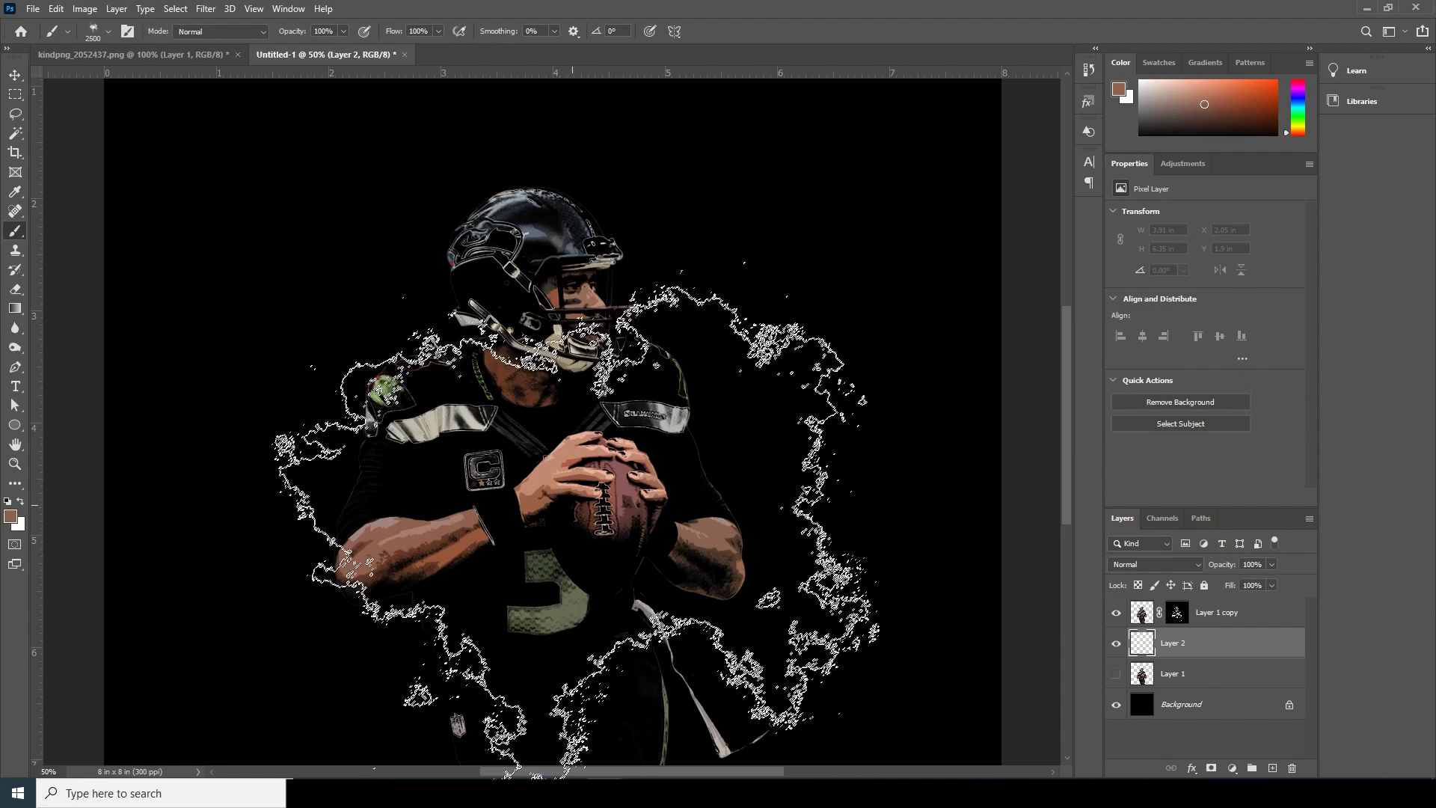
pyautogui.press('[')
pyautogui.press('[')
pyautogui.press('[')
pyautogui.press('[')
pyautogui.press('[')
pyautogui.press('[')
pyautogui.press('[')
pyautogui.press('[')
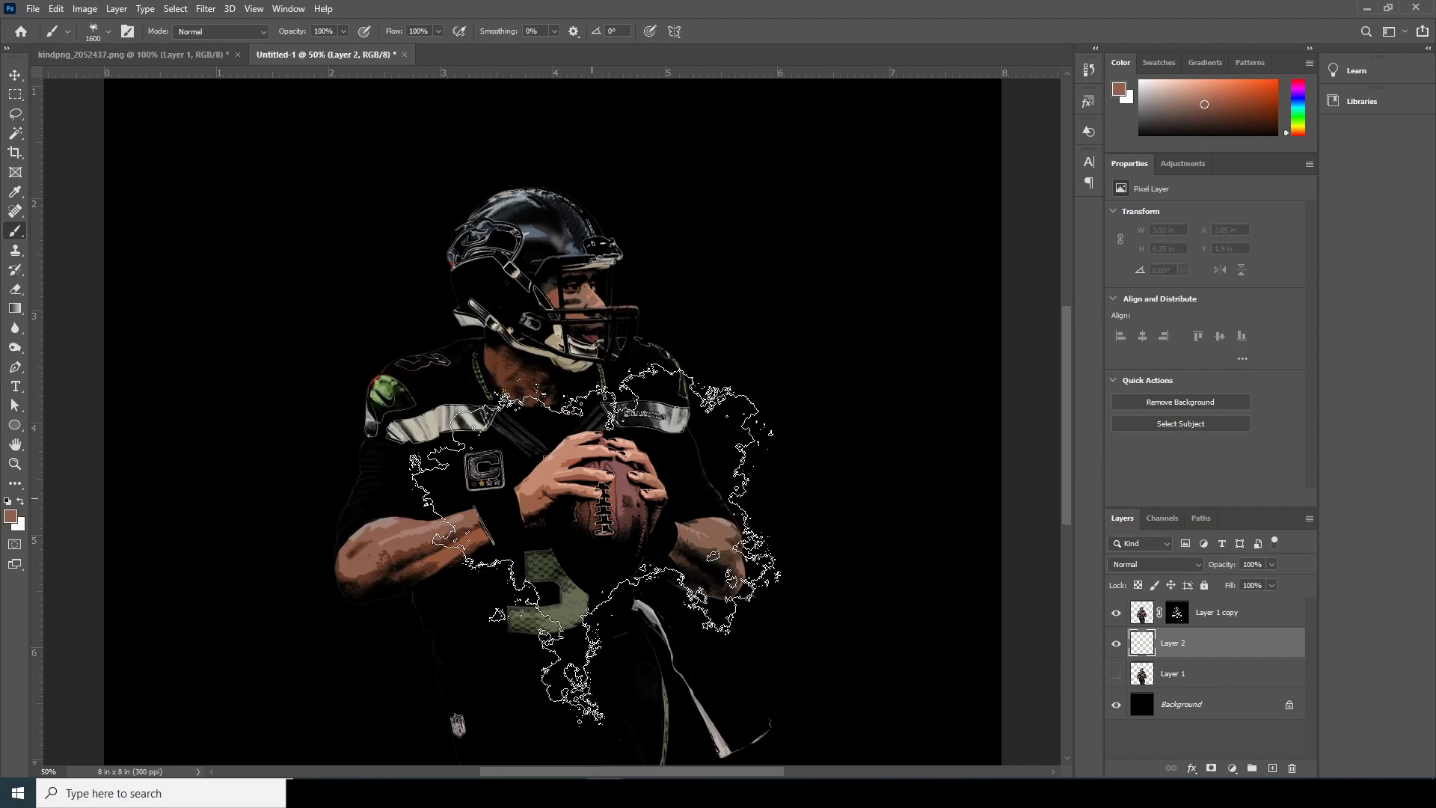
pyautogui.press('[')
pyautogui.press('[')
pyautogui.press('[')
pyautogui.moveTo(617, 497)
pyautogui.mouseDown()
pyautogui.moveTo(658, 456)
pyautogui.moveTo(505, 632)
pyautogui.mouseUp()
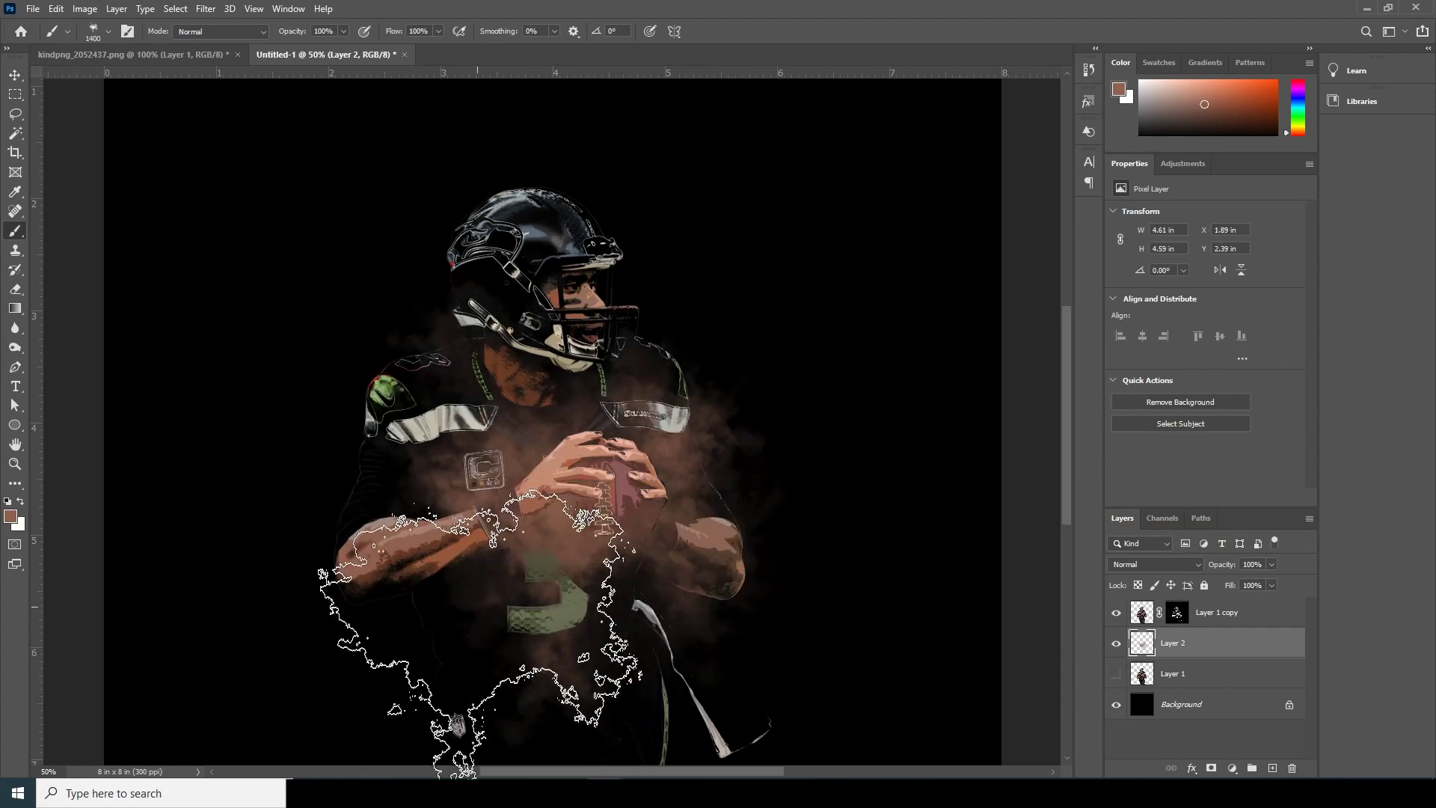
pyautogui.press(']')
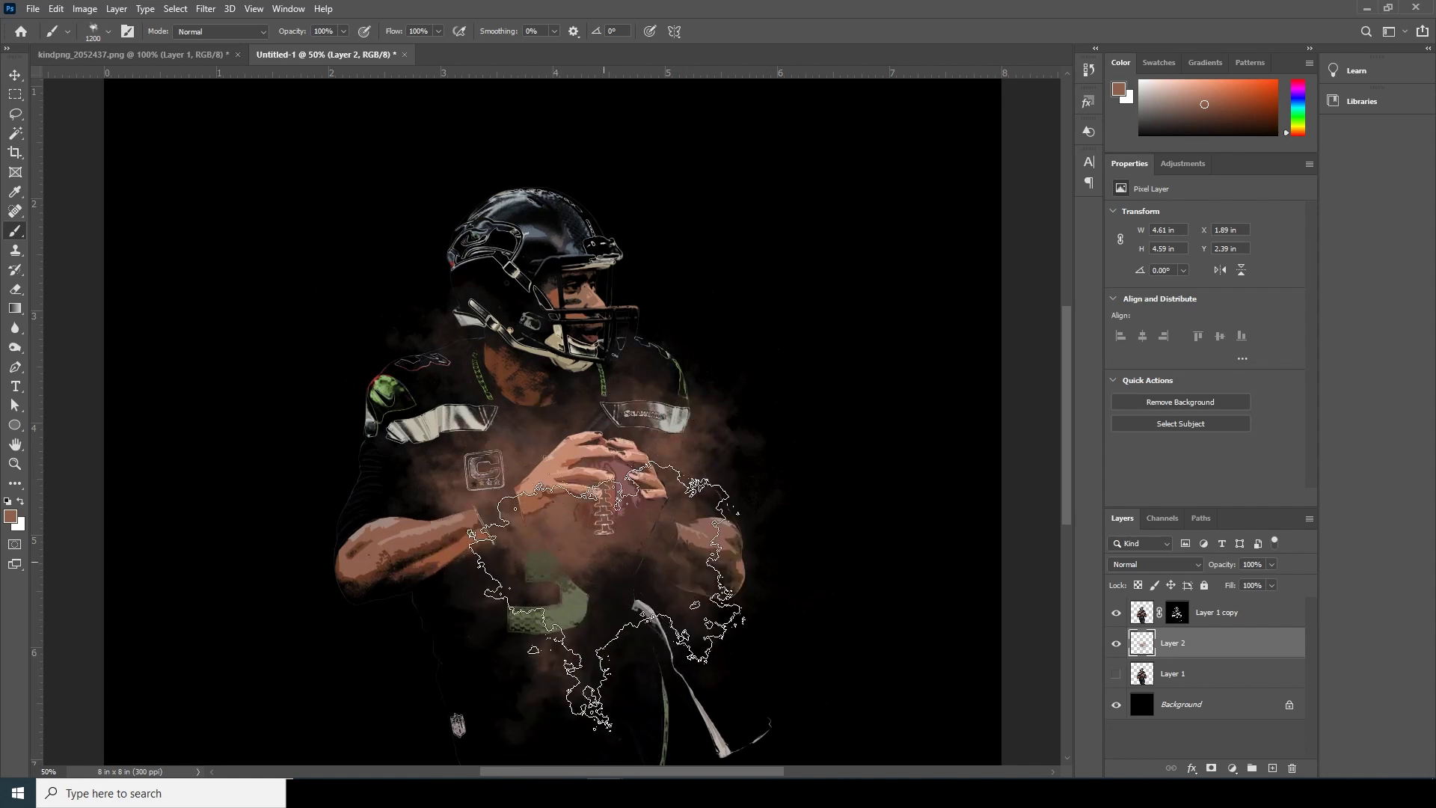
pyautogui.moveTo(609, 567); pyautogui.dragTo(673, 523)
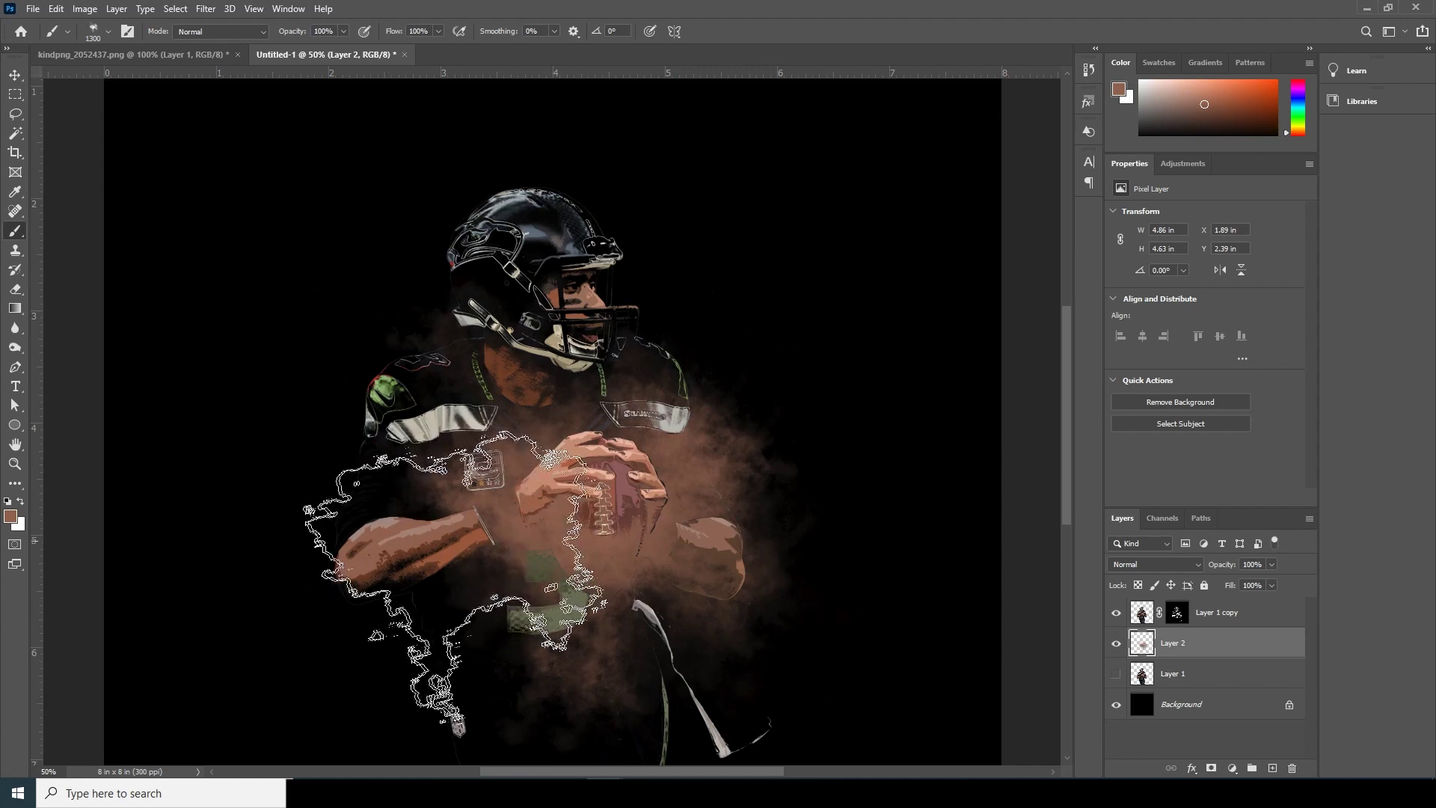
pyautogui.click(437, 573)
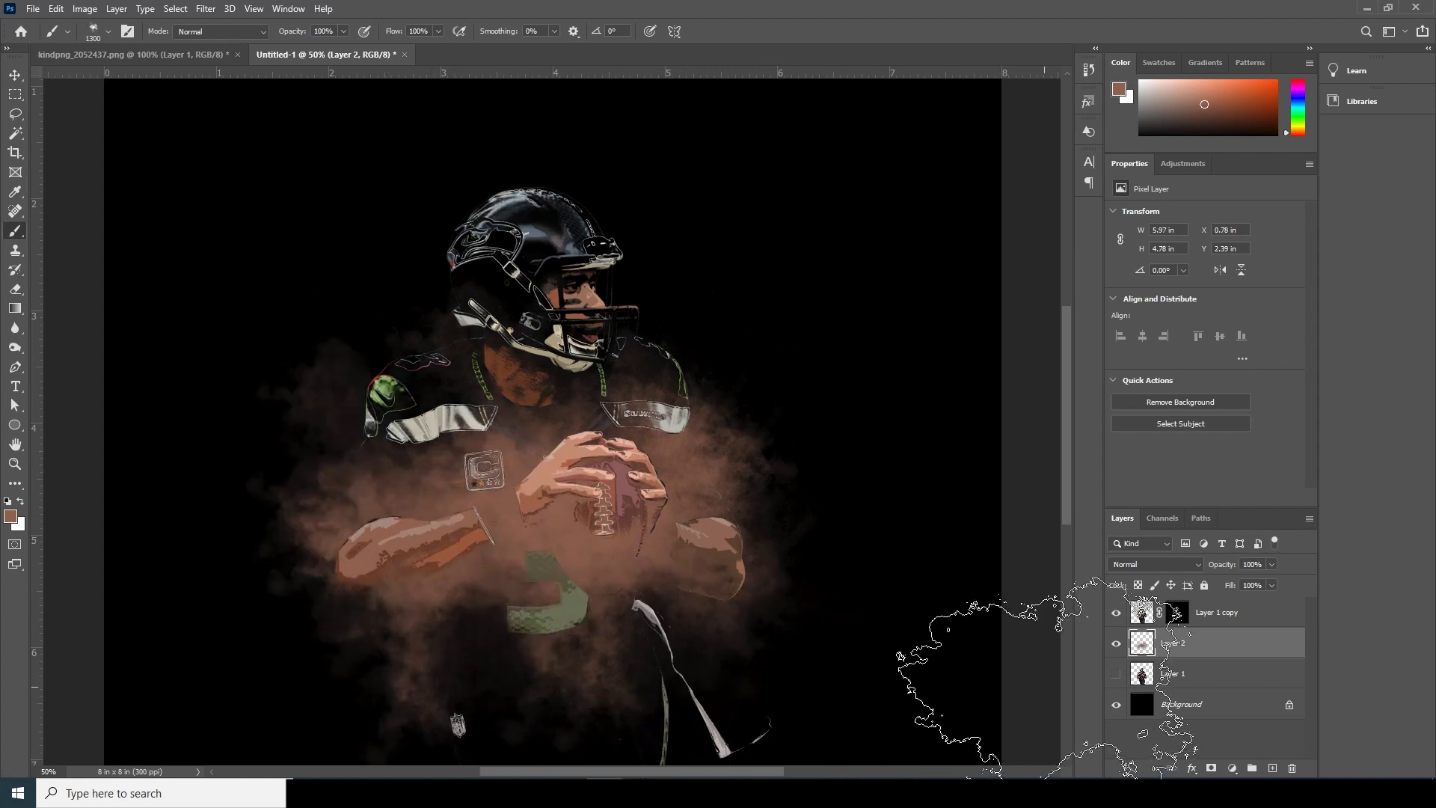
# On a new layer, paint particle haze around both arms in orange-brown #9a5638 sampled from the forearm
pyautogui.click(1272, 768)
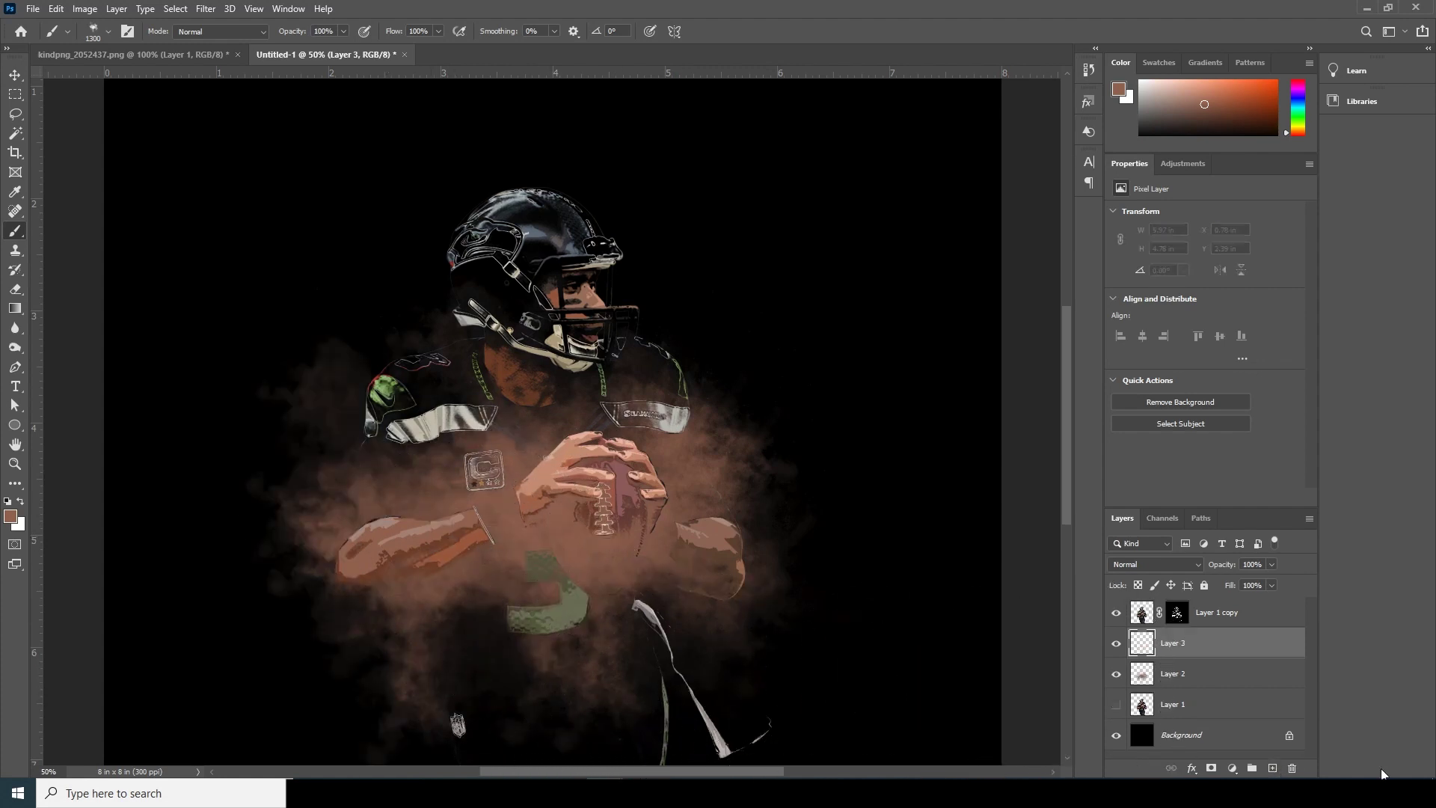
pyautogui.click(10, 516)
pyautogui.click(468, 538)
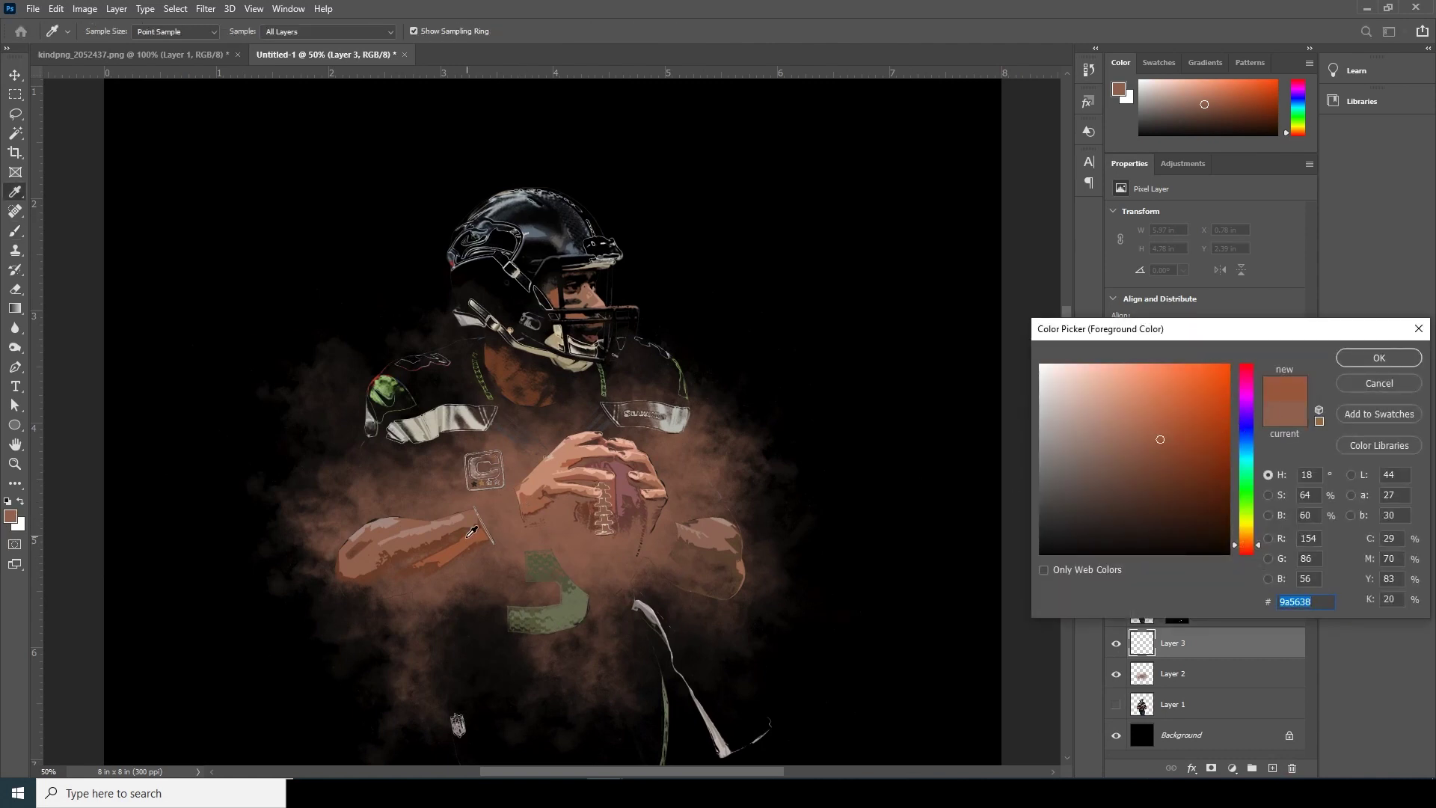
pyautogui.click(1375, 359)
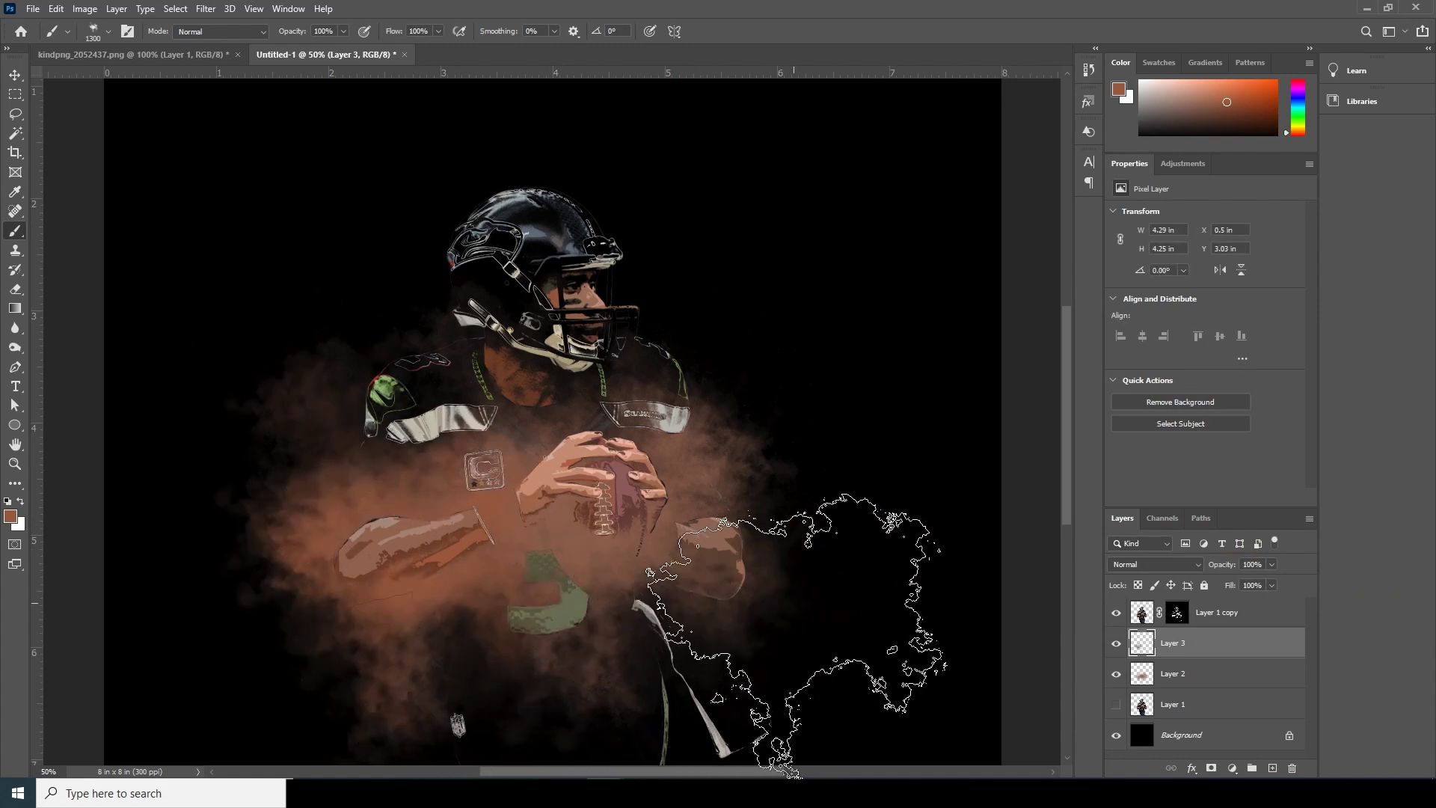
pyautogui.click(765, 577)
pyautogui.click(1115, 704)
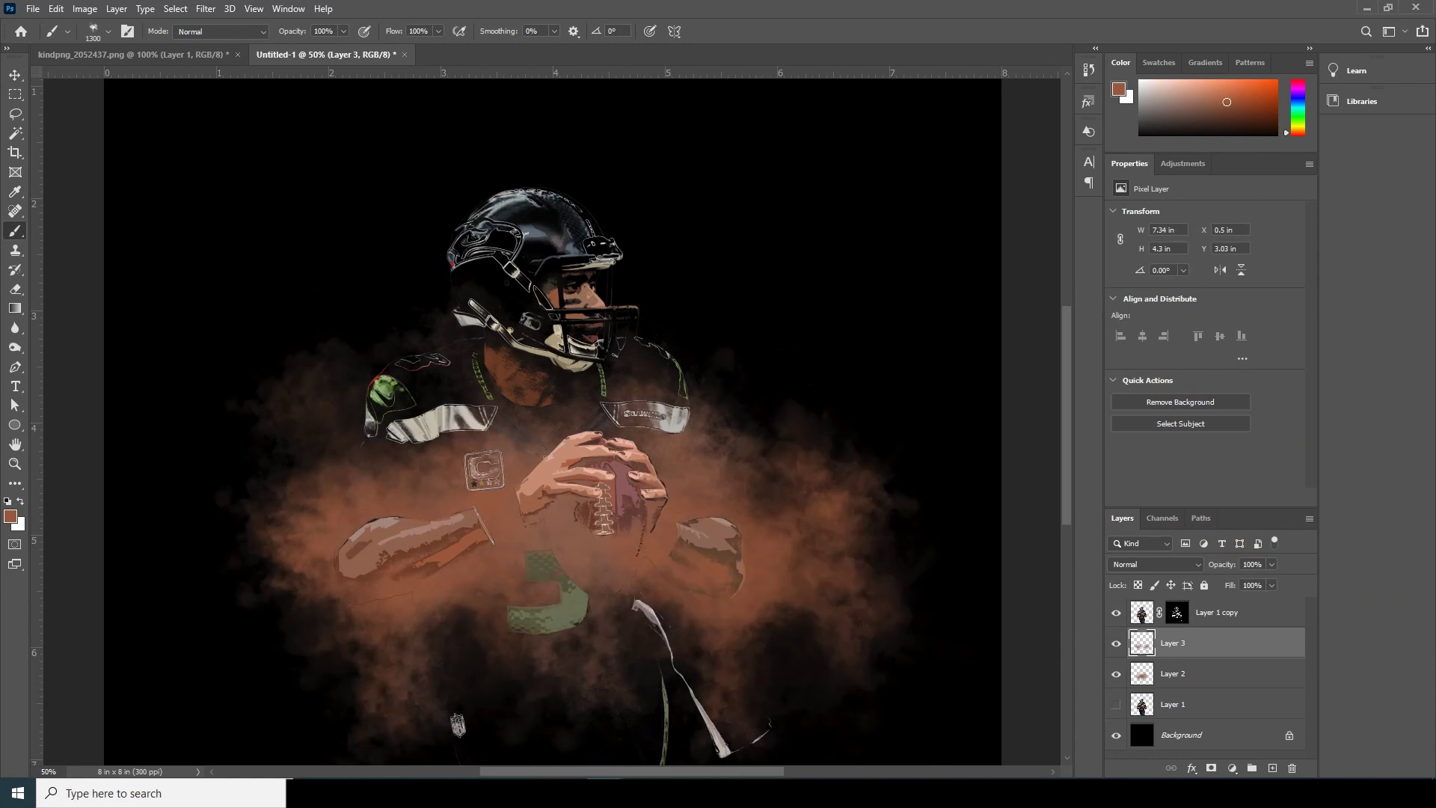
# Add a Gradient Map adjustment layer and place it at the top of the layer stack
pyautogui.hotkey('ctrl', '-')
pyautogui.hotkey('ctrl', '-')
pyautogui.hotkey('ctrl', '+')
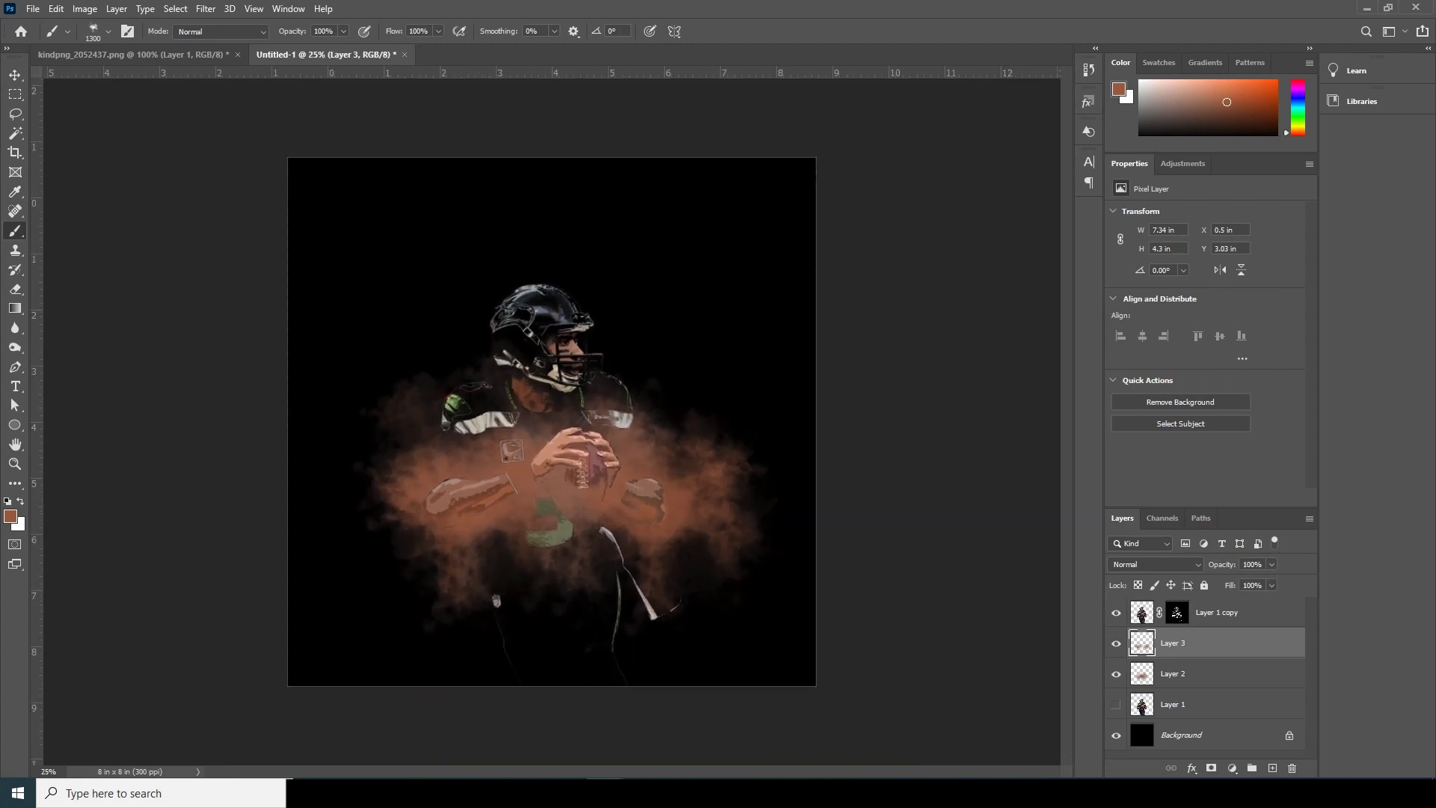
pyautogui.hotkey('ctrl', '+')
pyautogui.hotkey('ctrl', '-')
pyautogui.click(1197, 737)
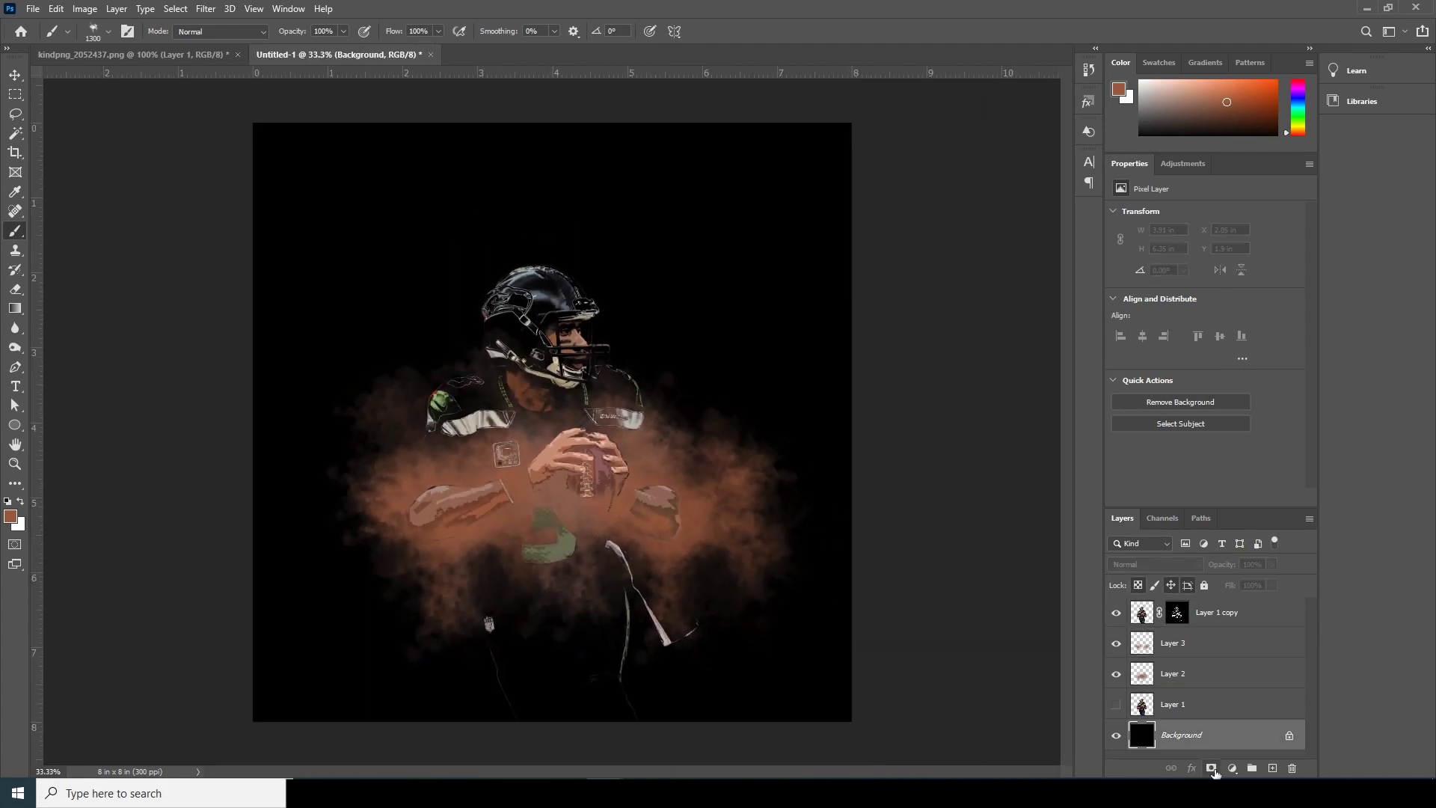
pyautogui.click(1232, 769)
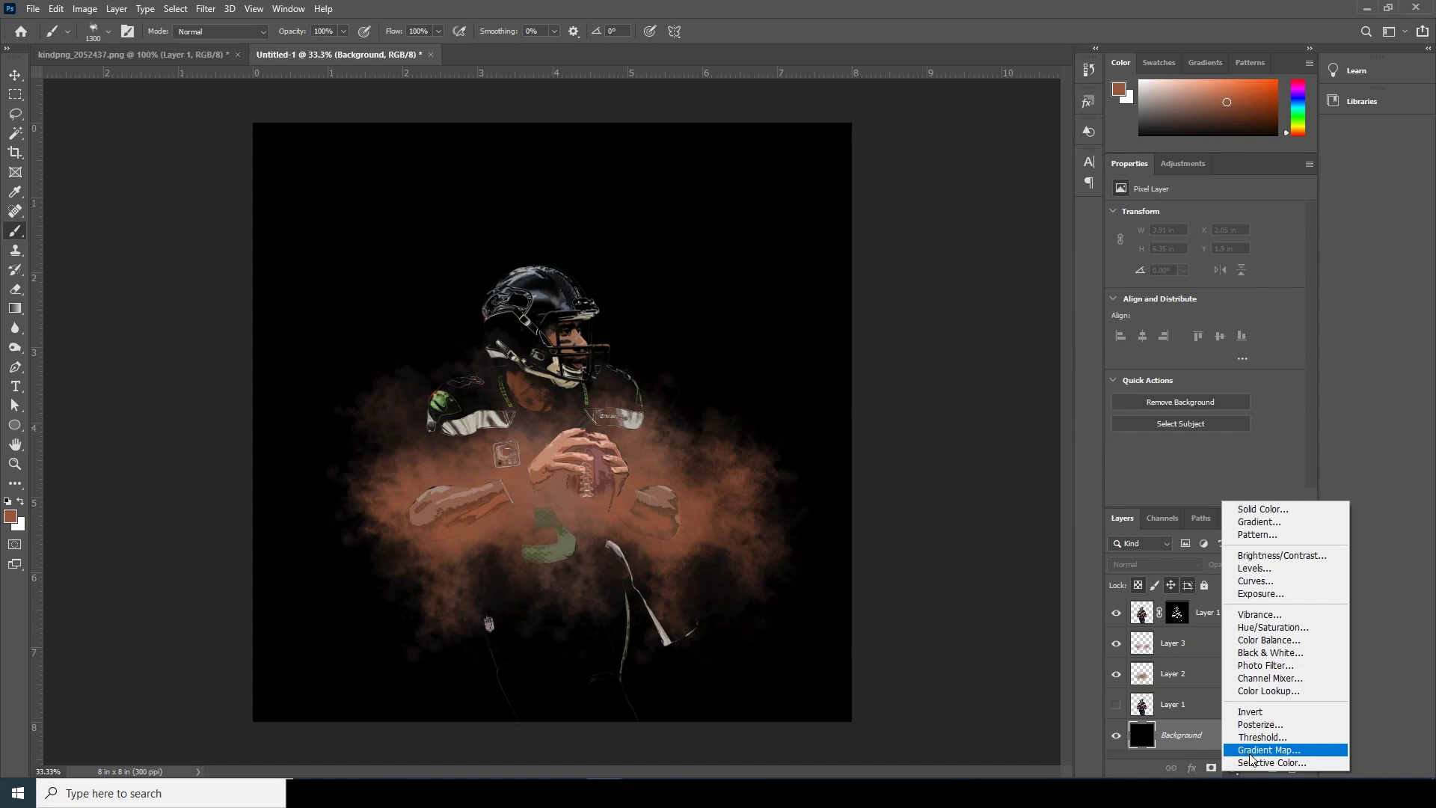
pyautogui.click(1252, 750)
pyautogui.moveTo(1141, 741); pyautogui.dragTo(1141, 609)
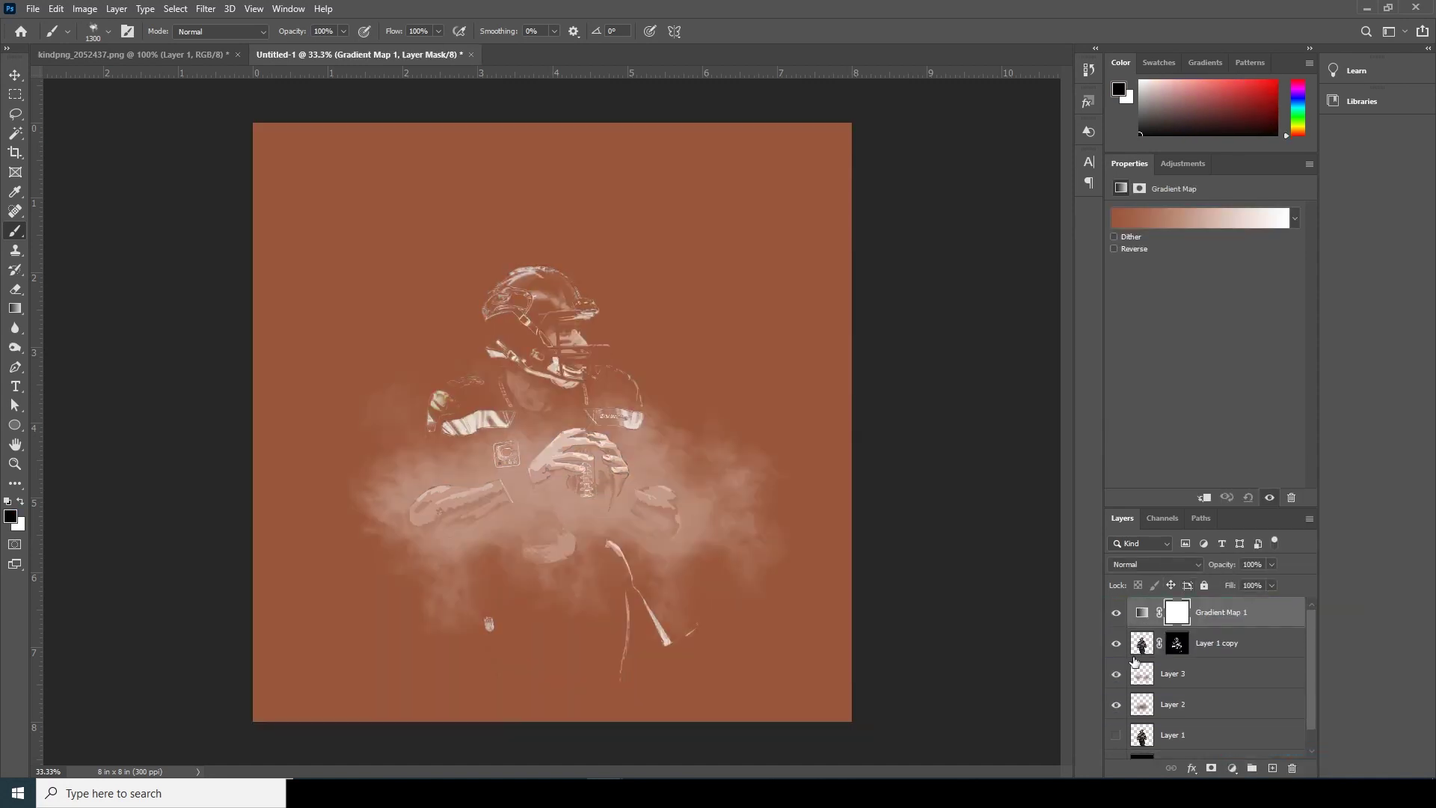
# Set the gradient map's dark-end color stop to dark gray #242323
pyautogui.click(1169, 221)
pyautogui.moveTo(1095, 111); pyautogui.dragTo(890, 128)
pyautogui.click(1157, 402)
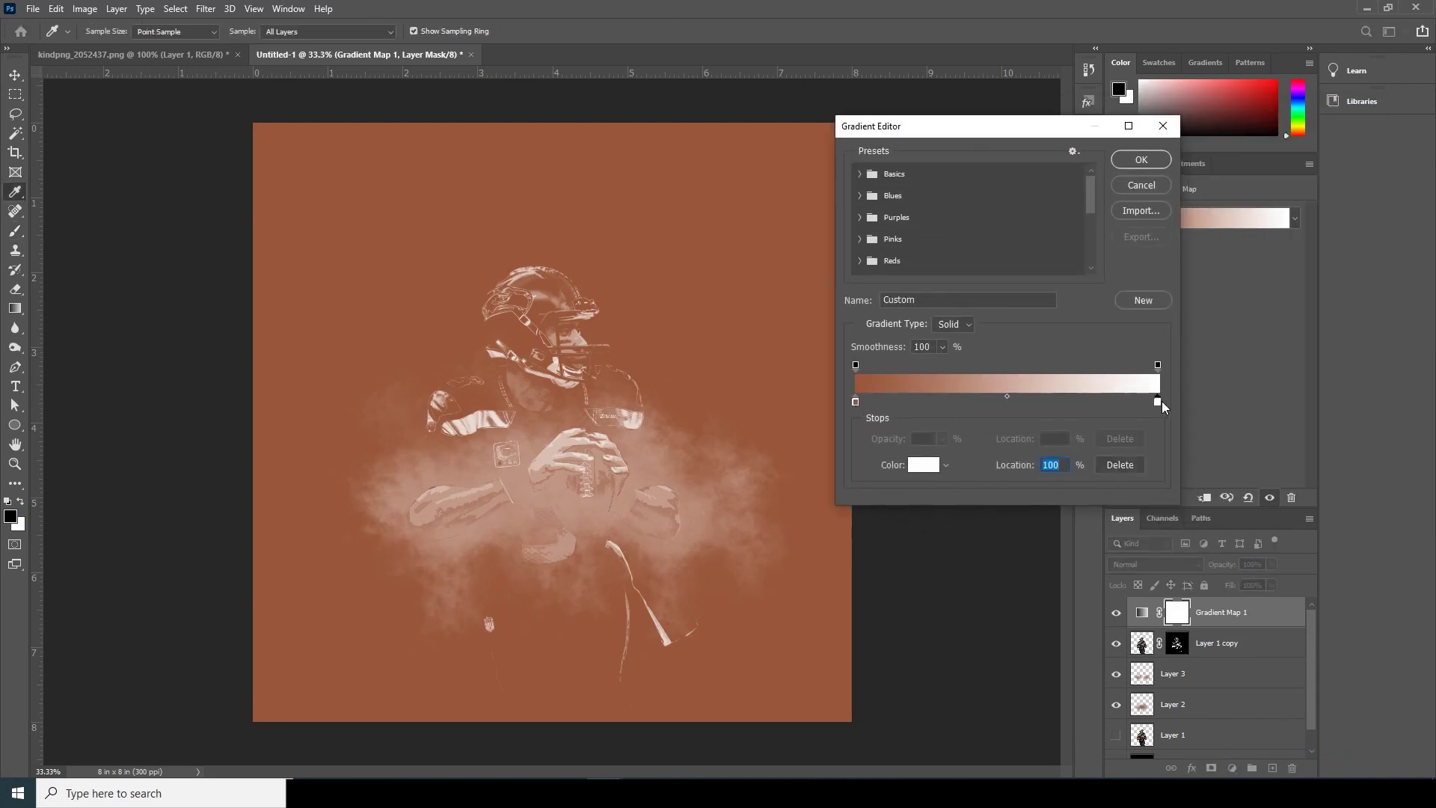
pyautogui.click(855, 403)
pyautogui.click(921, 465)
pyautogui.click(1050, 520)
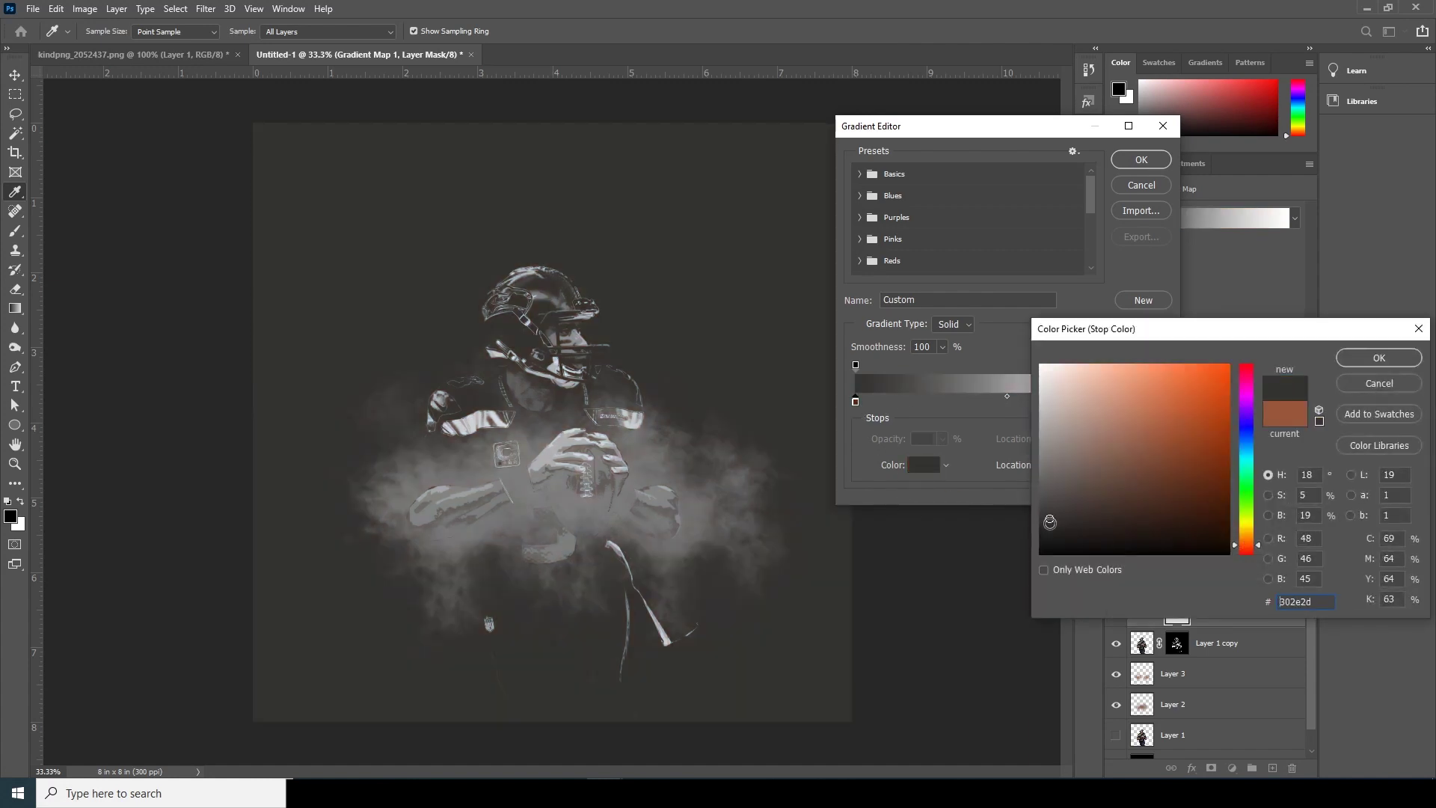
pyautogui.moveTo(1050, 522); pyautogui.dragTo(1047, 527)
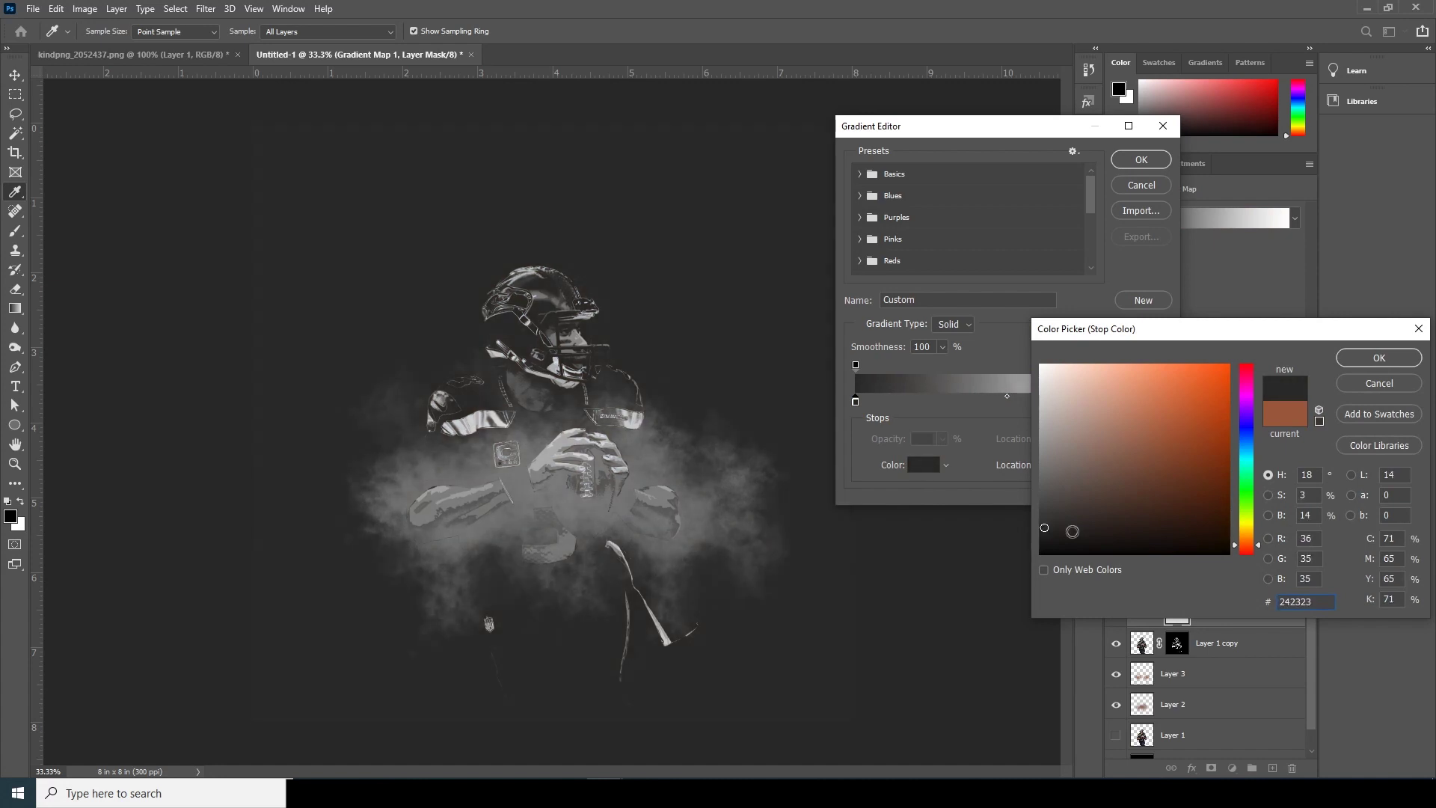
pyautogui.click(1379, 358)
# Change the gradient map's light-end color stop to bright orange #ff9000
pyautogui.click(1158, 402)
pyautogui.click(923, 465)
pyautogui.moveTo(1240, 482); pyautogui.dragTo(1244, 537)
pyautogui.click(1228, 366)
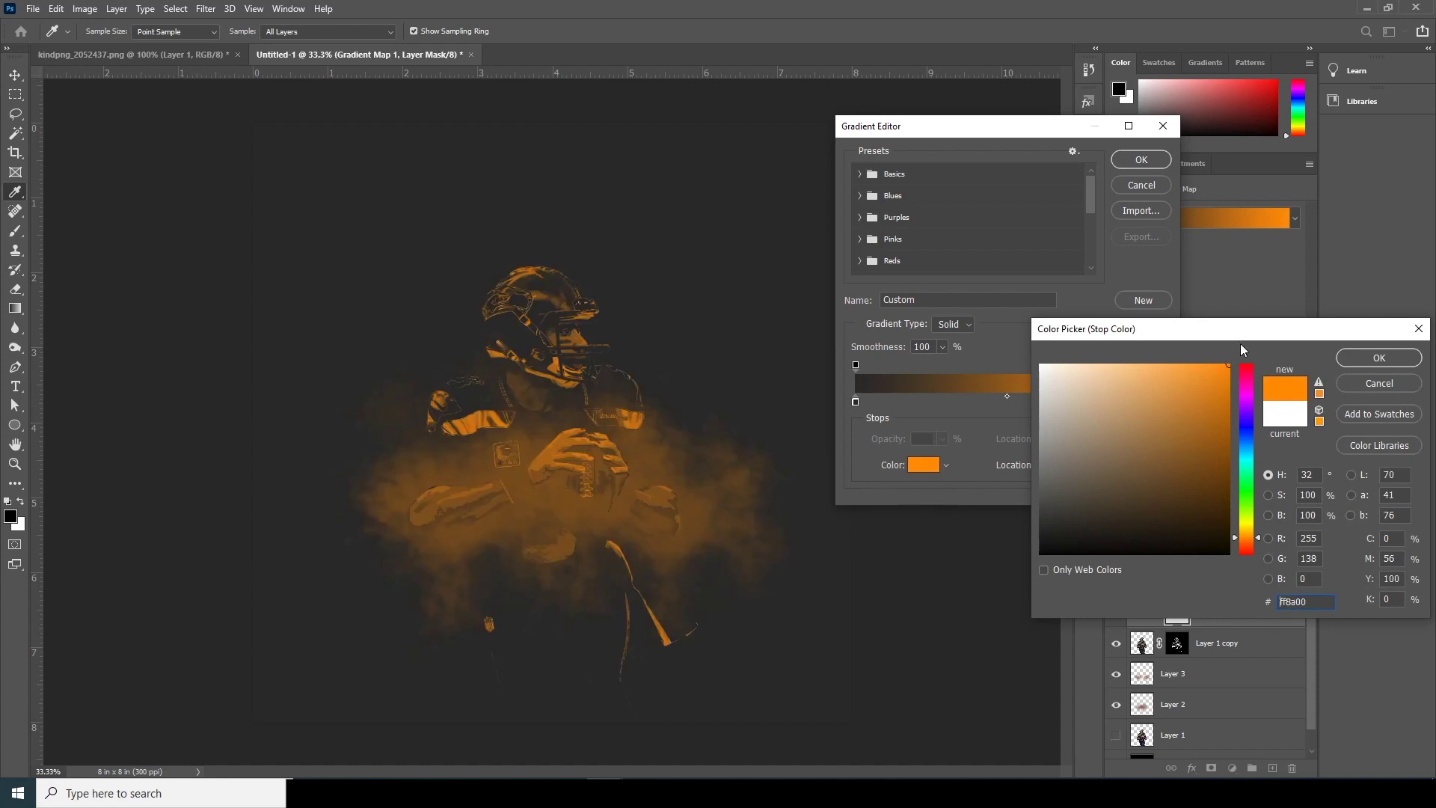
pyautogui.moveTo(1209, 372); pyautogui.dragTo(1203, 368)
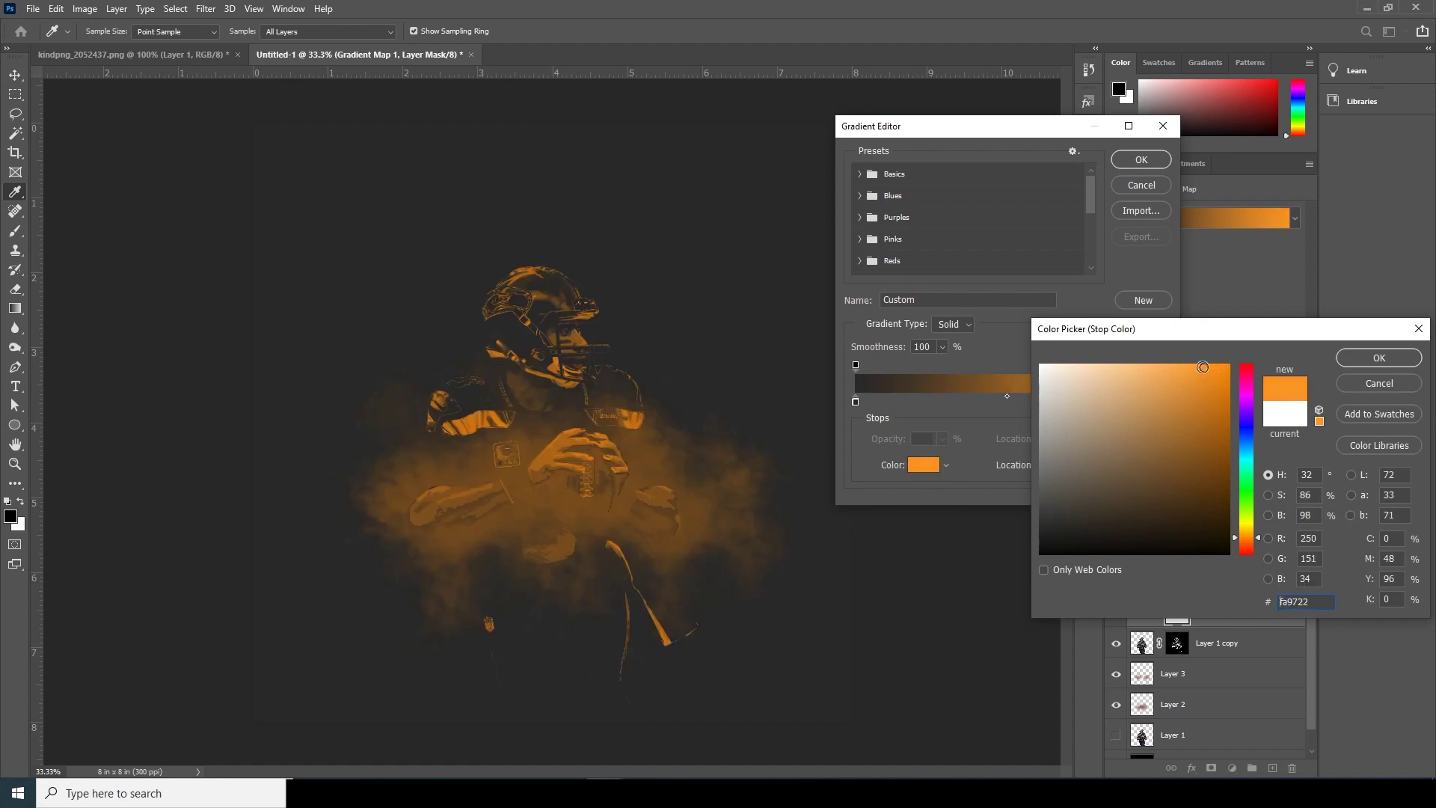
pyautogui.moveTo(1259, 543); pyautogui.dragTo(1260, 540)
pyautogui.click(1229, 366)
pyautogui.click(1376, 360)
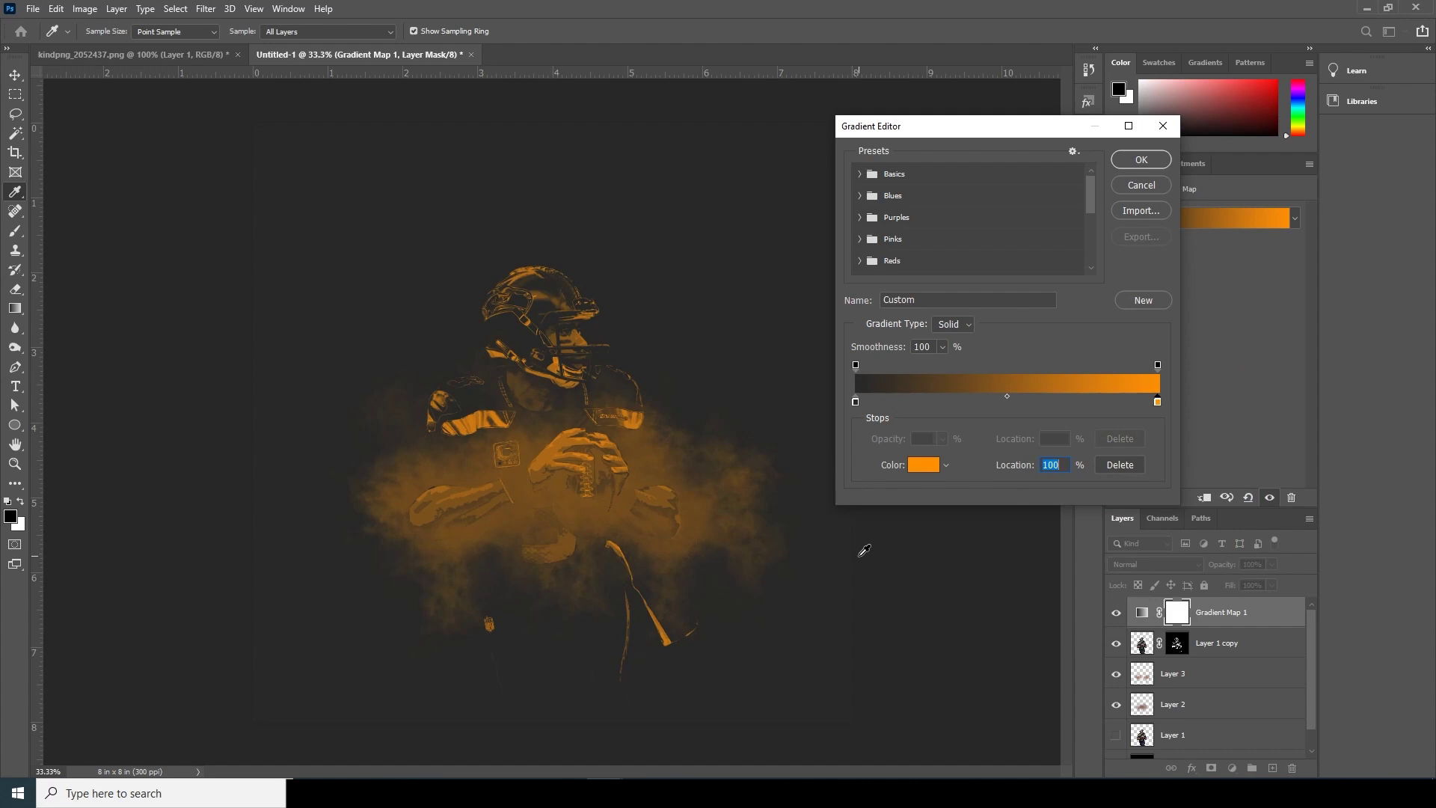
# Add a middle color stop at 59% in orange #ff9d02 and accept the edited gradient
pyautogui.click(1017, 403)
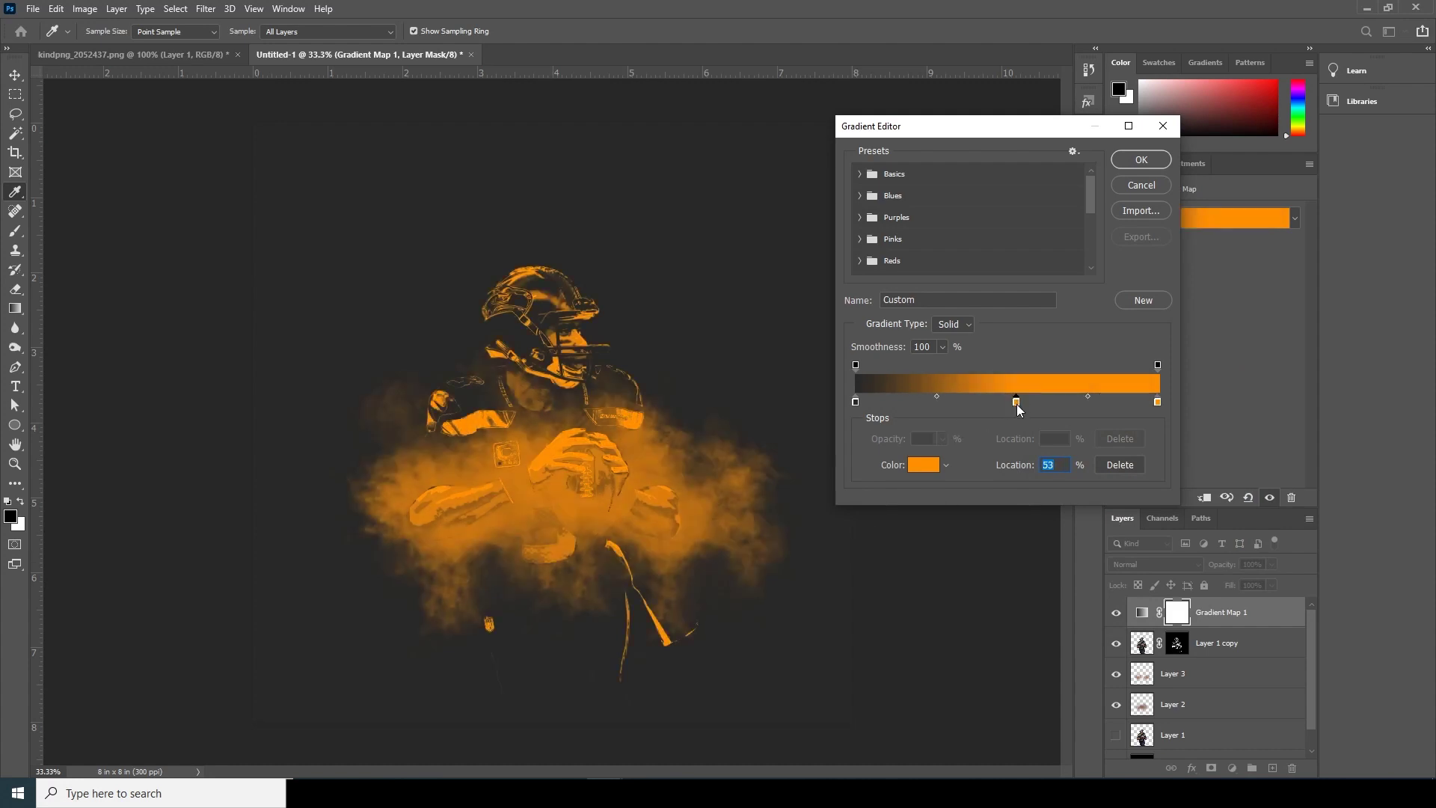
pyautogui.moveTo(1014, 404); pyautogui.dragTo(1036, 404)
pyautogui.click(923, 465)
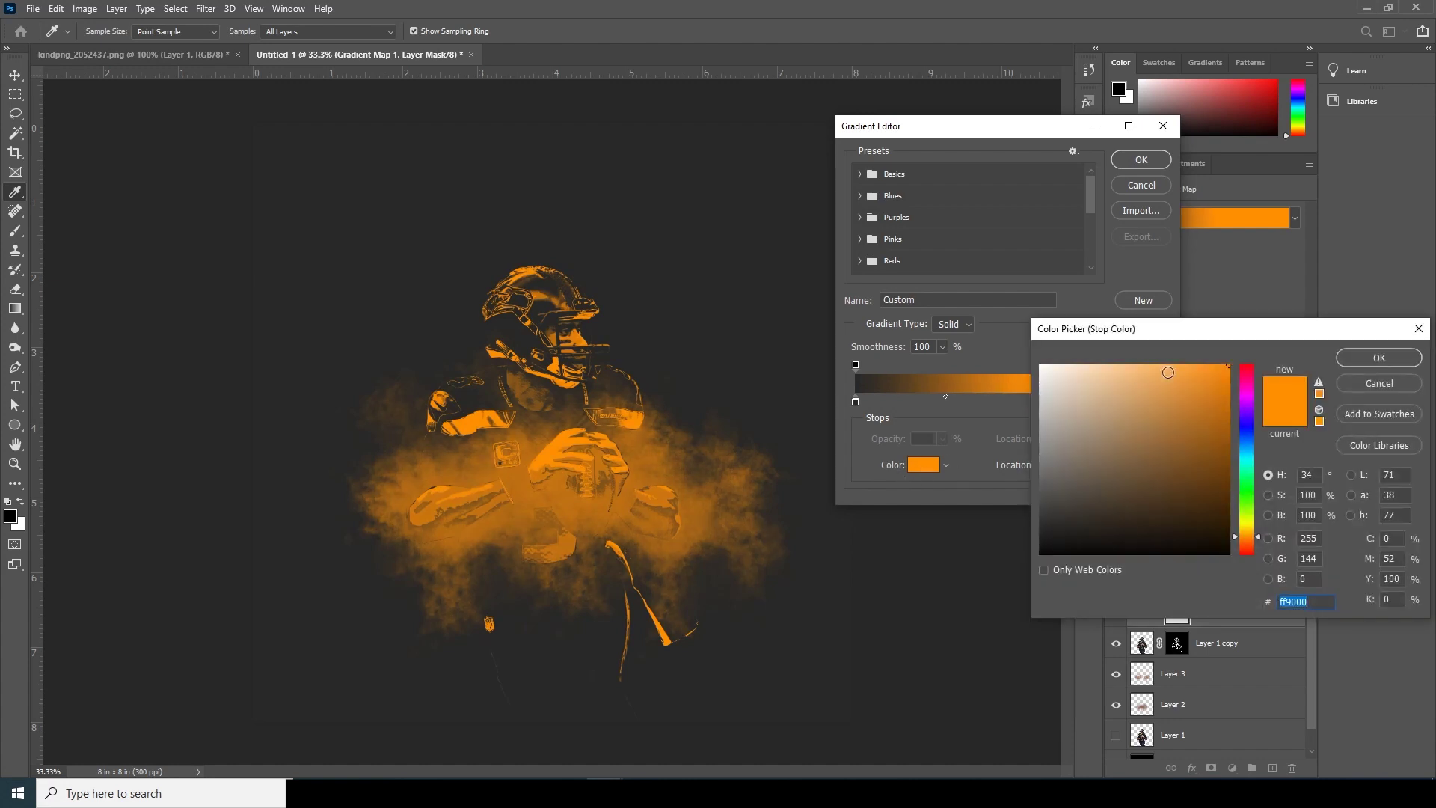
pyautogui.write('f8a436')
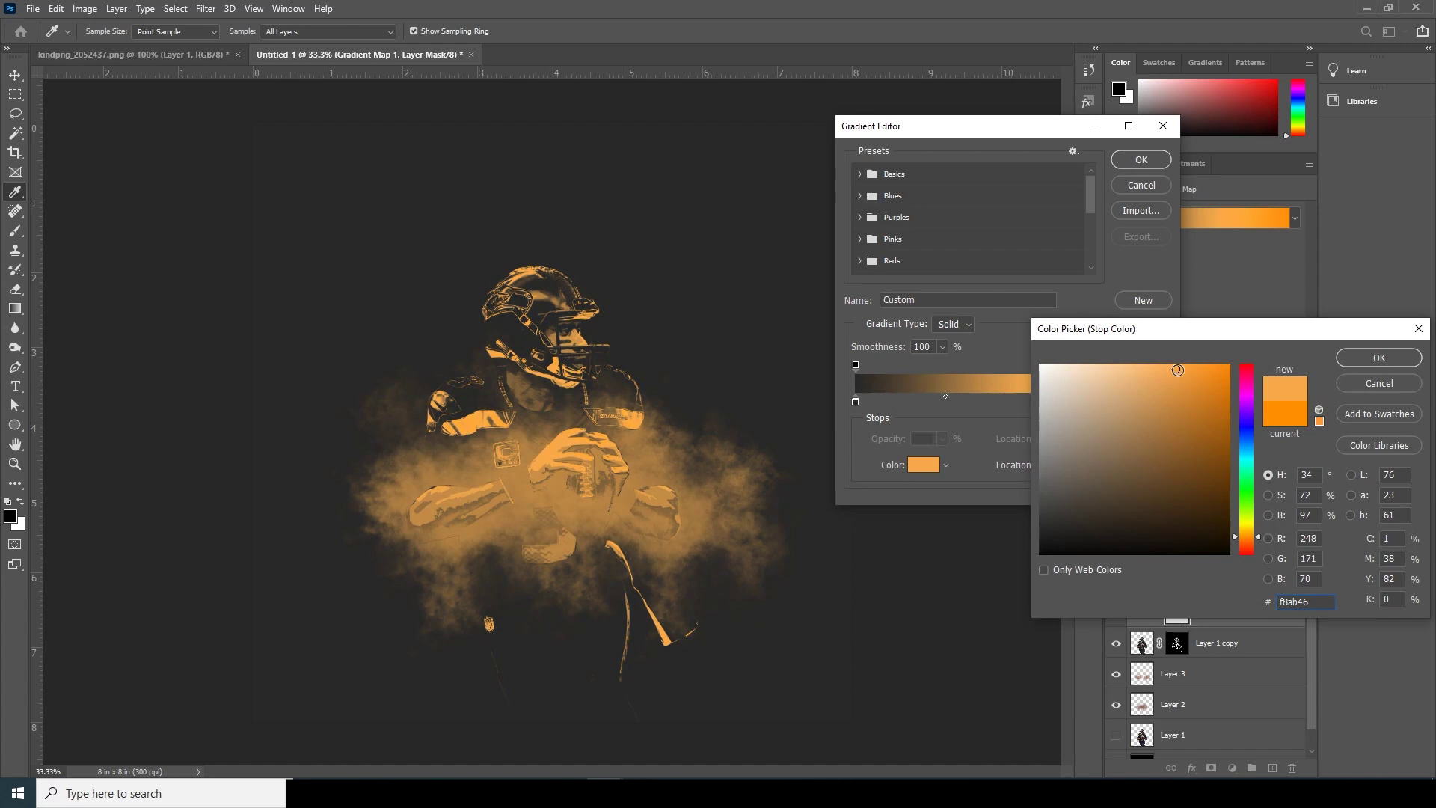
pyautogui.moveTo(1189, 368)
pyautogui.mouseDown()
pyautogui.moveTo(1209, 367)
pyautogui.moveTo(1194, 386)
pyautogui.moveTo(1197, 374)
pyautogui.mouseUp()
pyautogui.moveTo(1257, 536); pyautogui.dragTo(1259, 537)
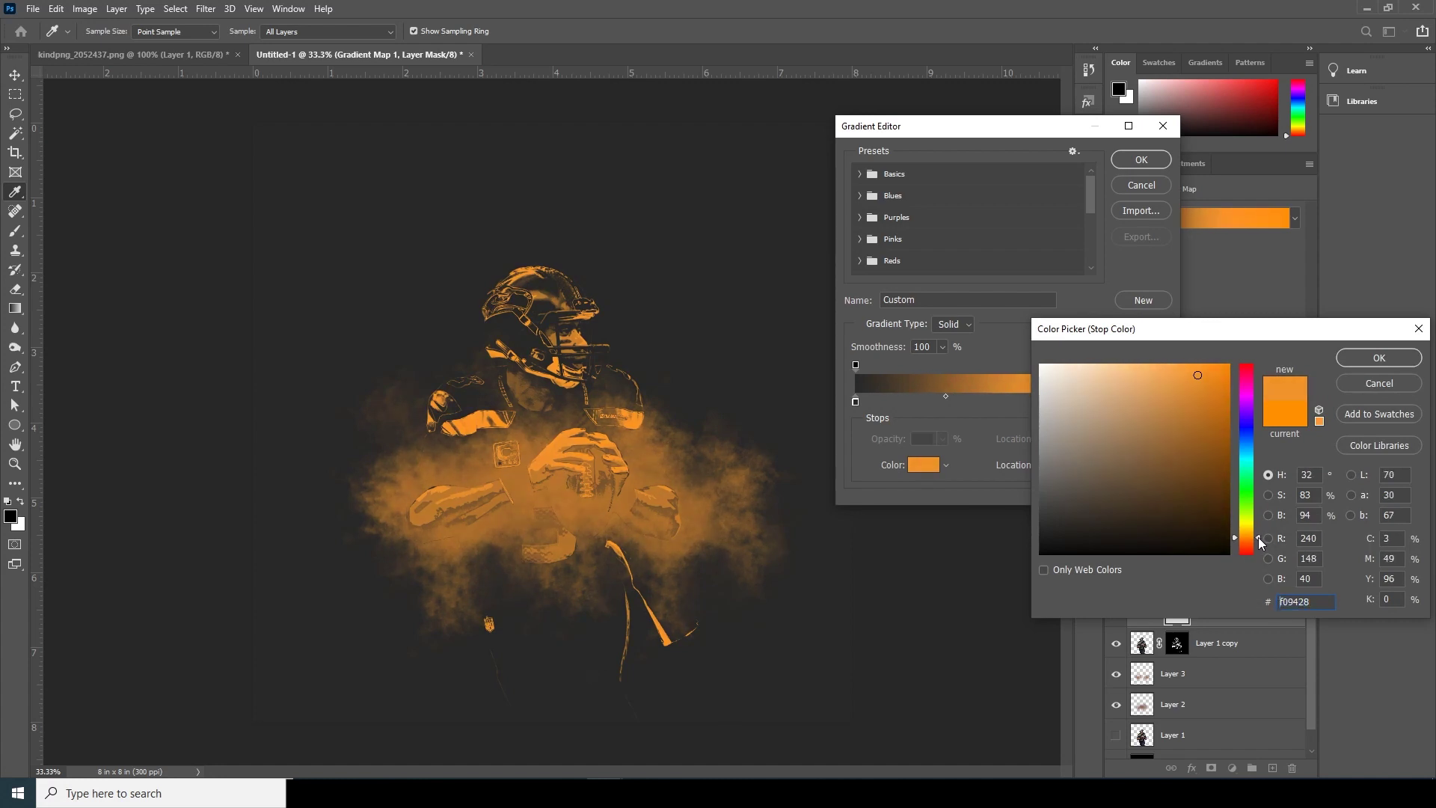
pyautogui.moveTo(1200, 371); pyautogui.dragTo(1022, 370)
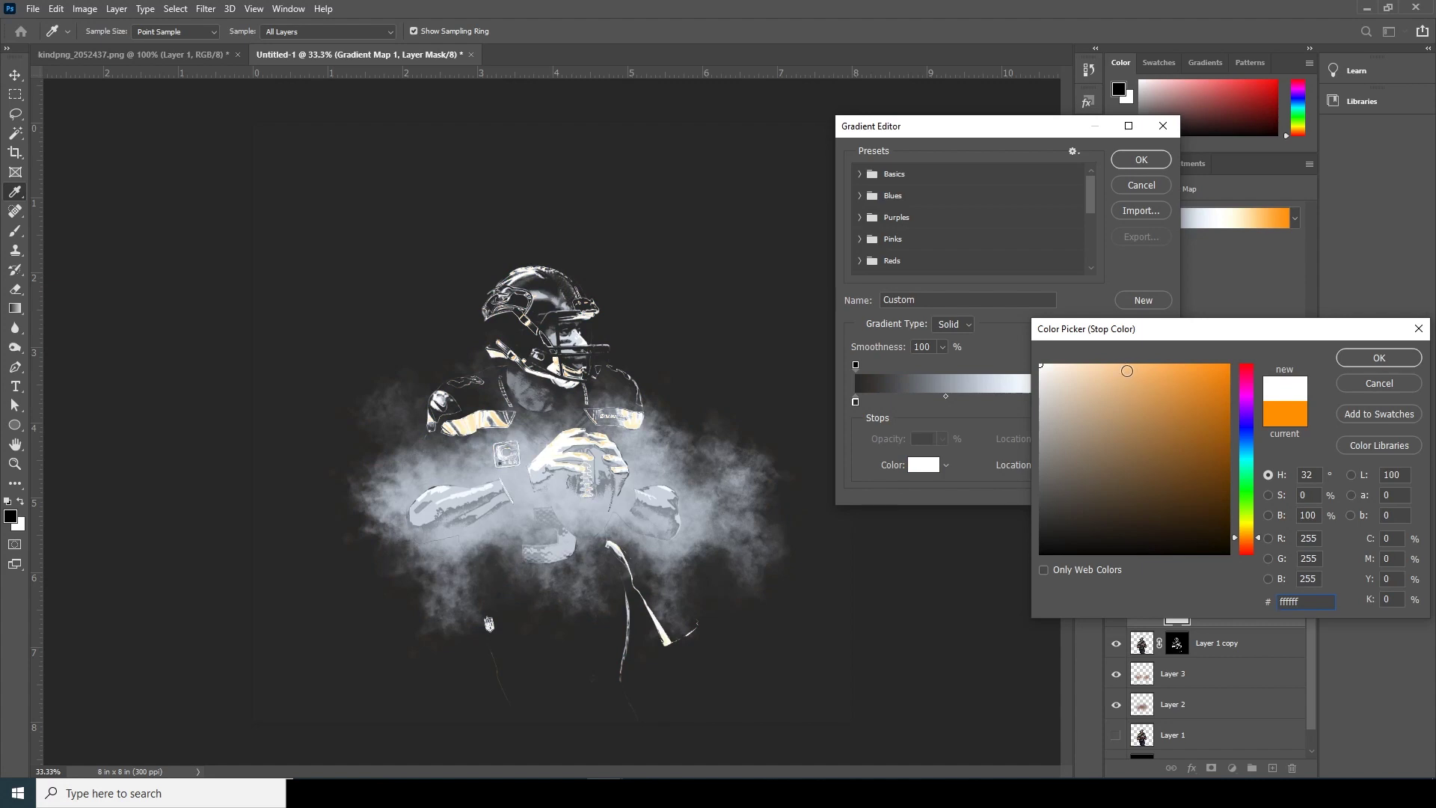
pyautogui.moveTo(1140, 371); pyautogui.dragTo(1227, 368)
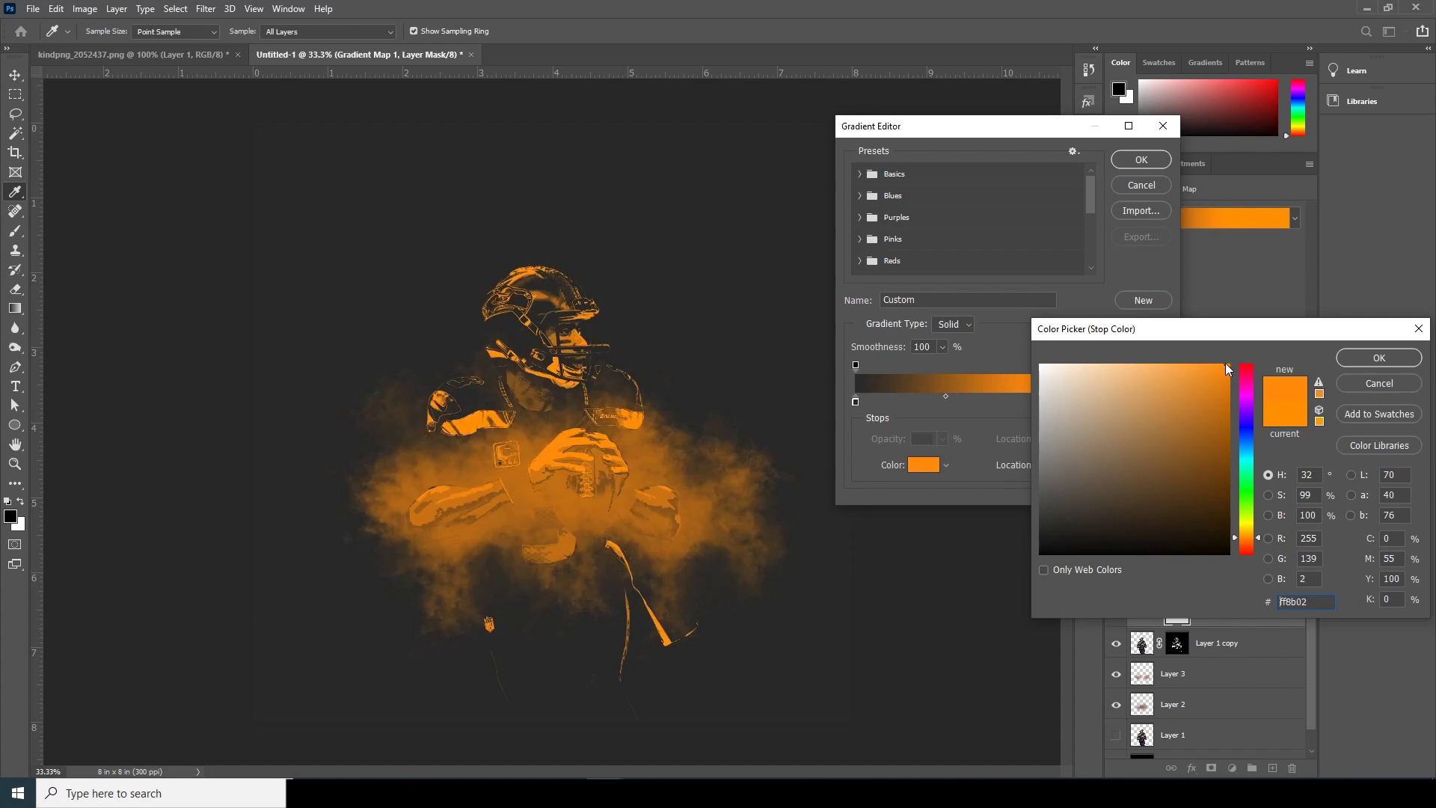
pyautogui.moveTo(1258, 538); pyautogui.dragTo(1261, 542)
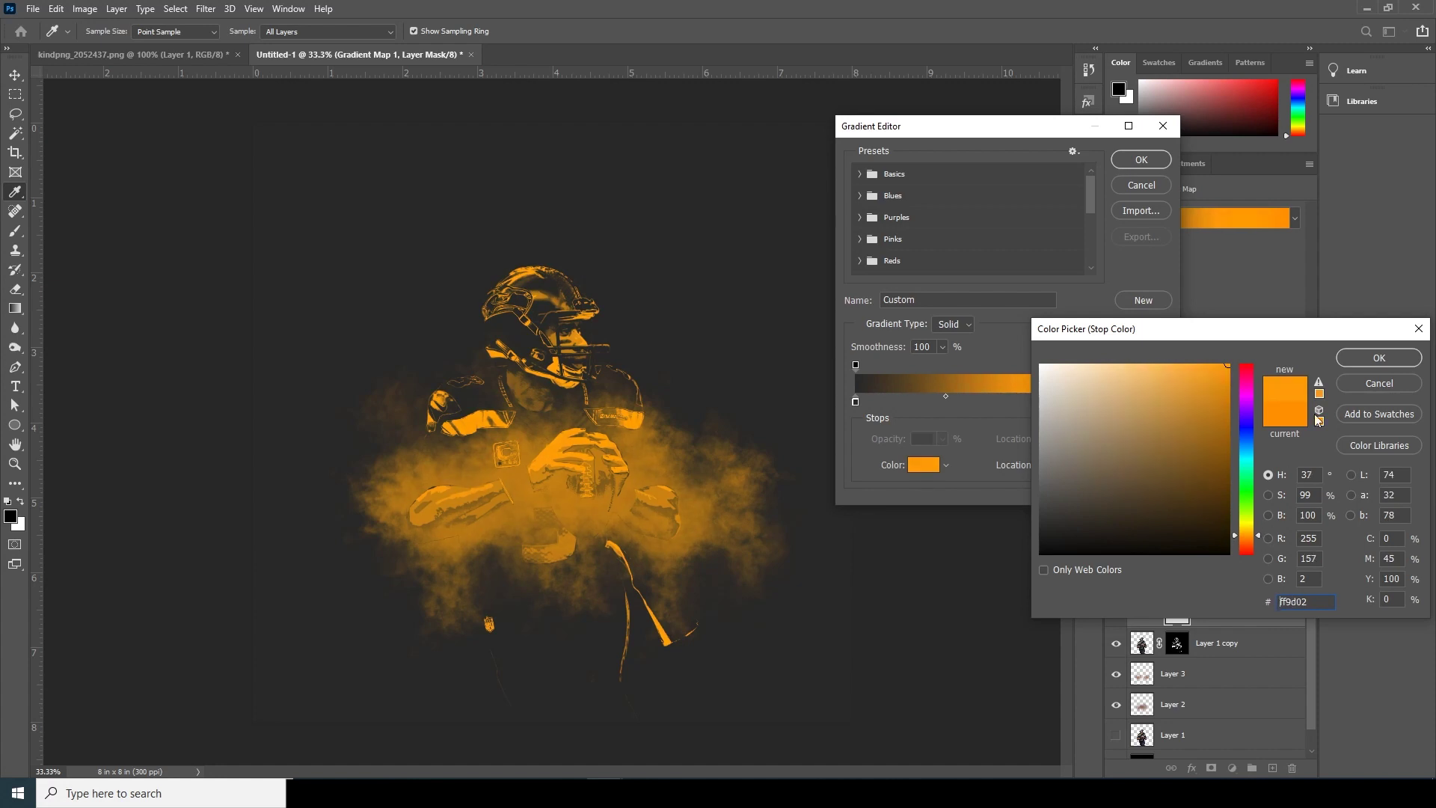
pyautogui.click(1378, 357)
pyautogui.click(1150, 166)
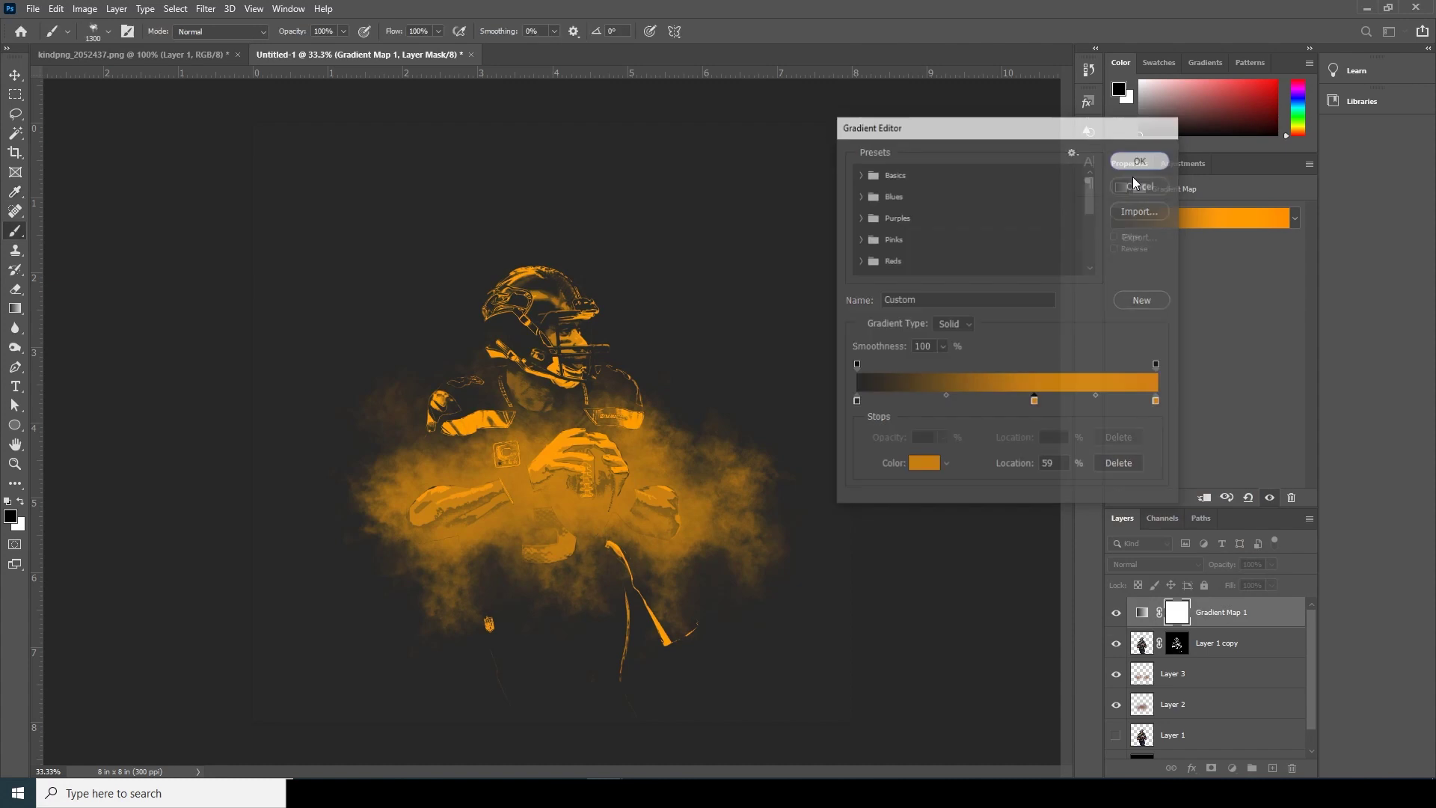
# Compare the artwork before and after the gradient map edits by undoing and redoing them
pyautogui.hotkey('ctrl', 'z')
pyautogui.hotkey('ctrl', 'z')
pyautogui.hotkey('ctrl', 'z')
pyautogui.hotkey('ctrl', 'shift', 'z')
pyautogui.hotkey('ctrl', 'shift', 'z')
pyautogui.hotkey('ctrl', 'shift', 'z')
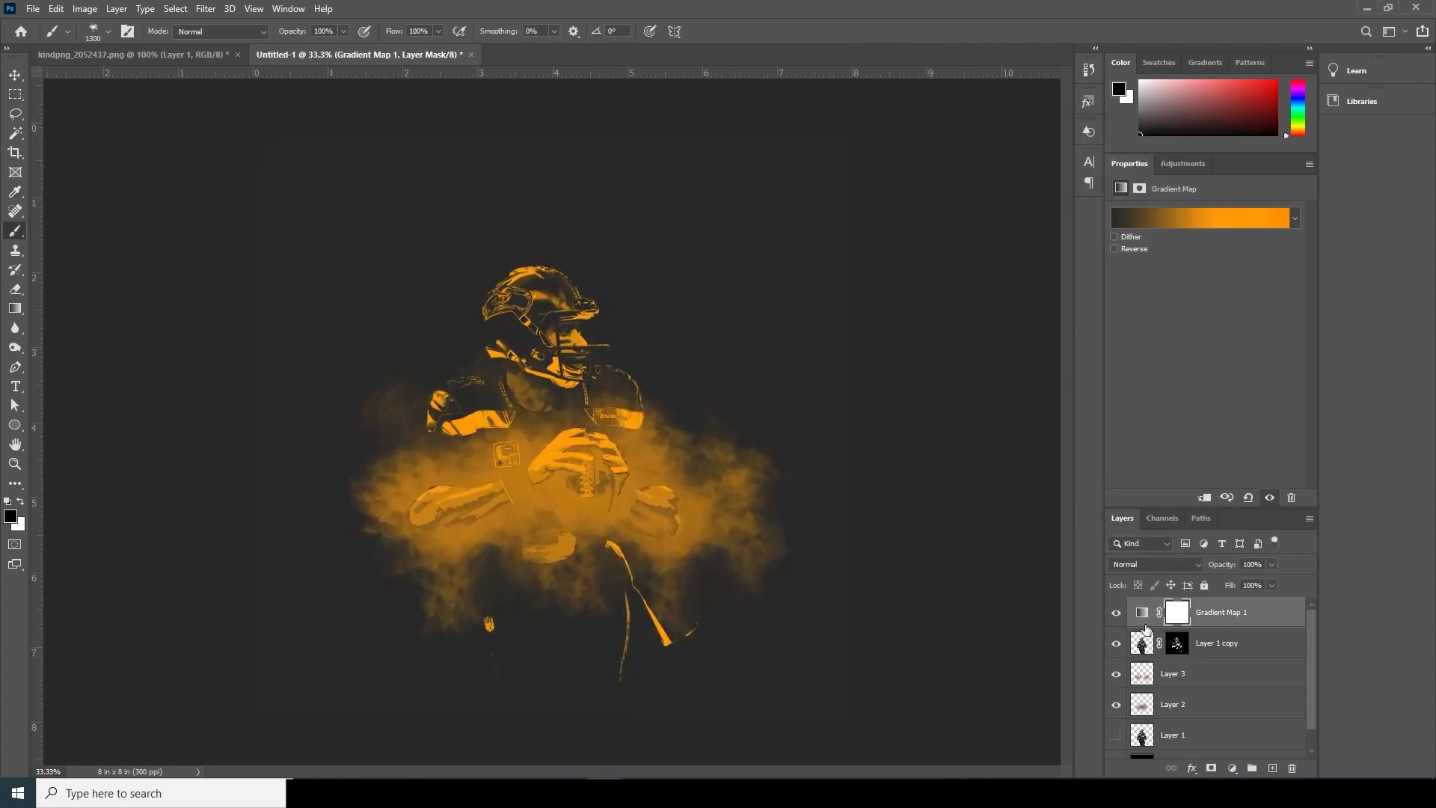
# Add a Color Lookup adjustment layer above the gradient map and load the 3D LUT file windymoodlut 2020.cube from the mood lut folder
pyautogui.click(1142, 611)
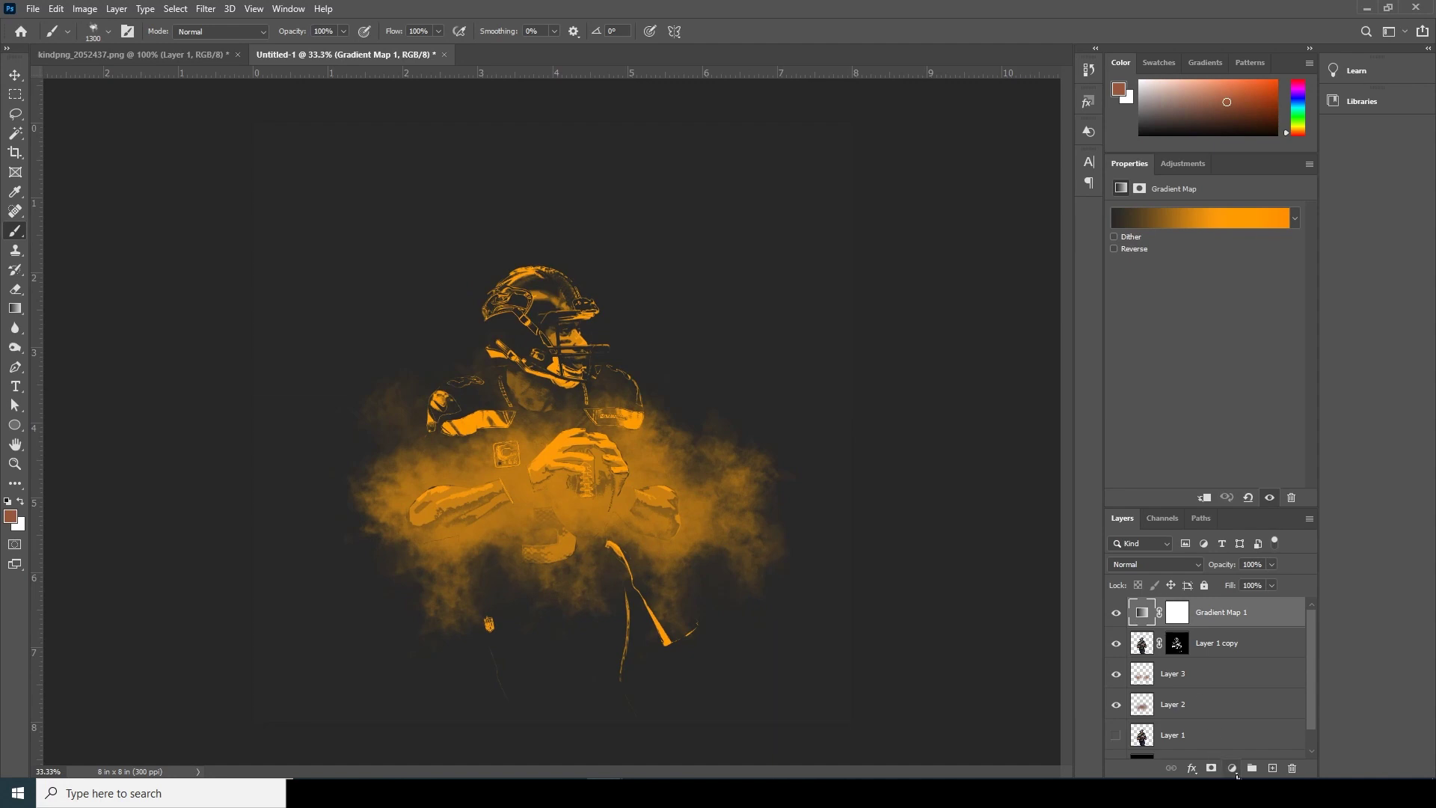
pyautogui.click(1233, 769)
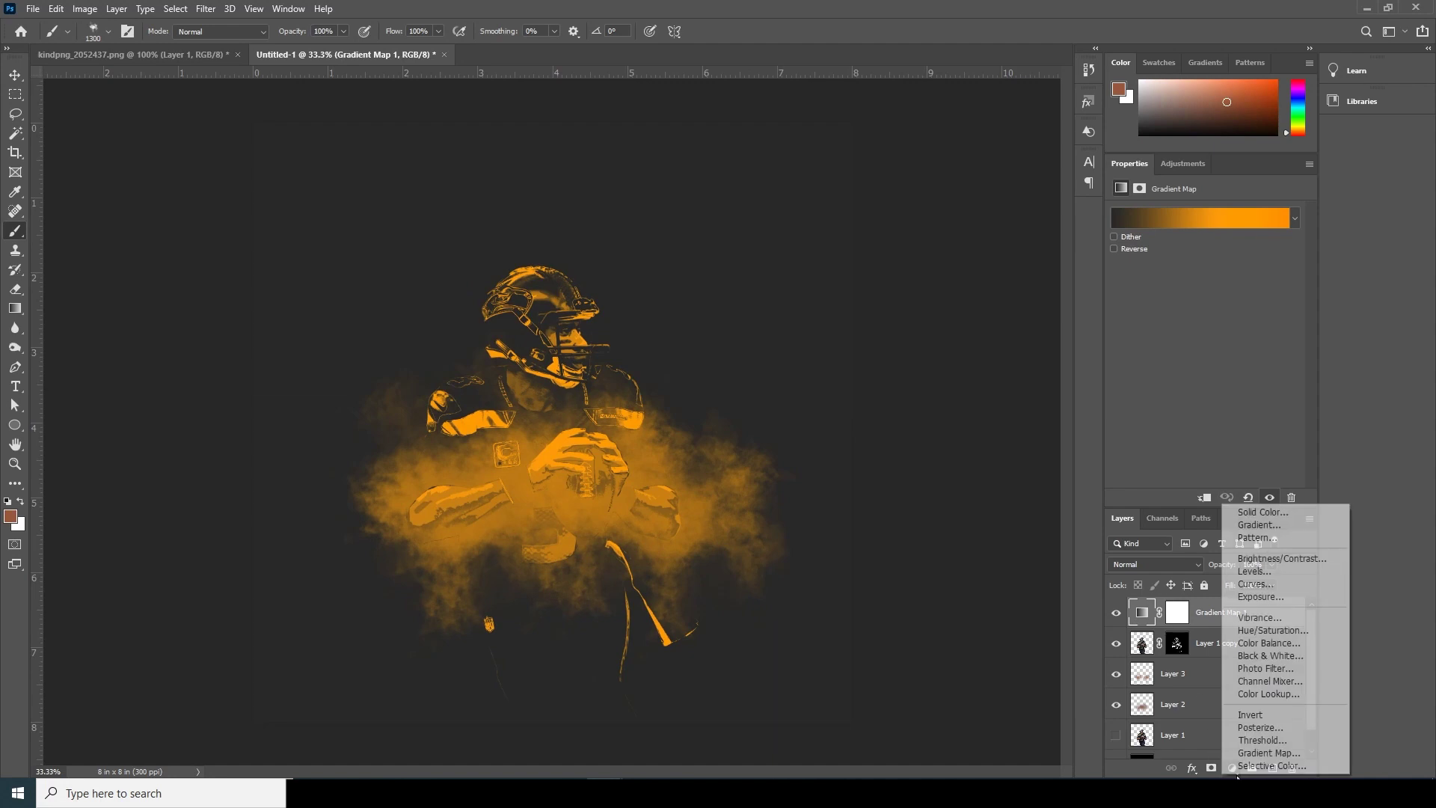
pyautogui.click(1270, 695)
pyautogui.click(1212, 215)
pyautogui.click(1211, 232)
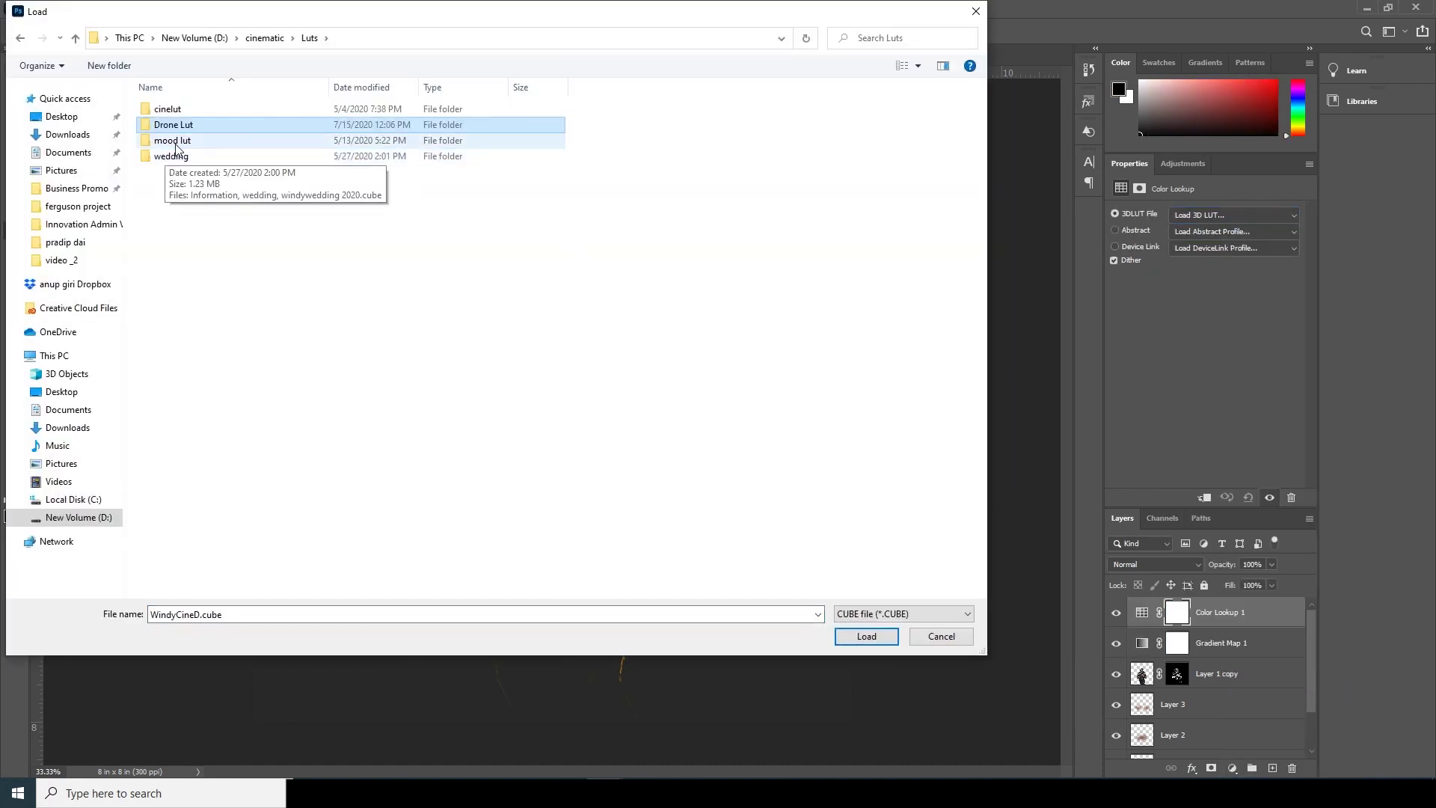
pyautogui.click(218, 112)
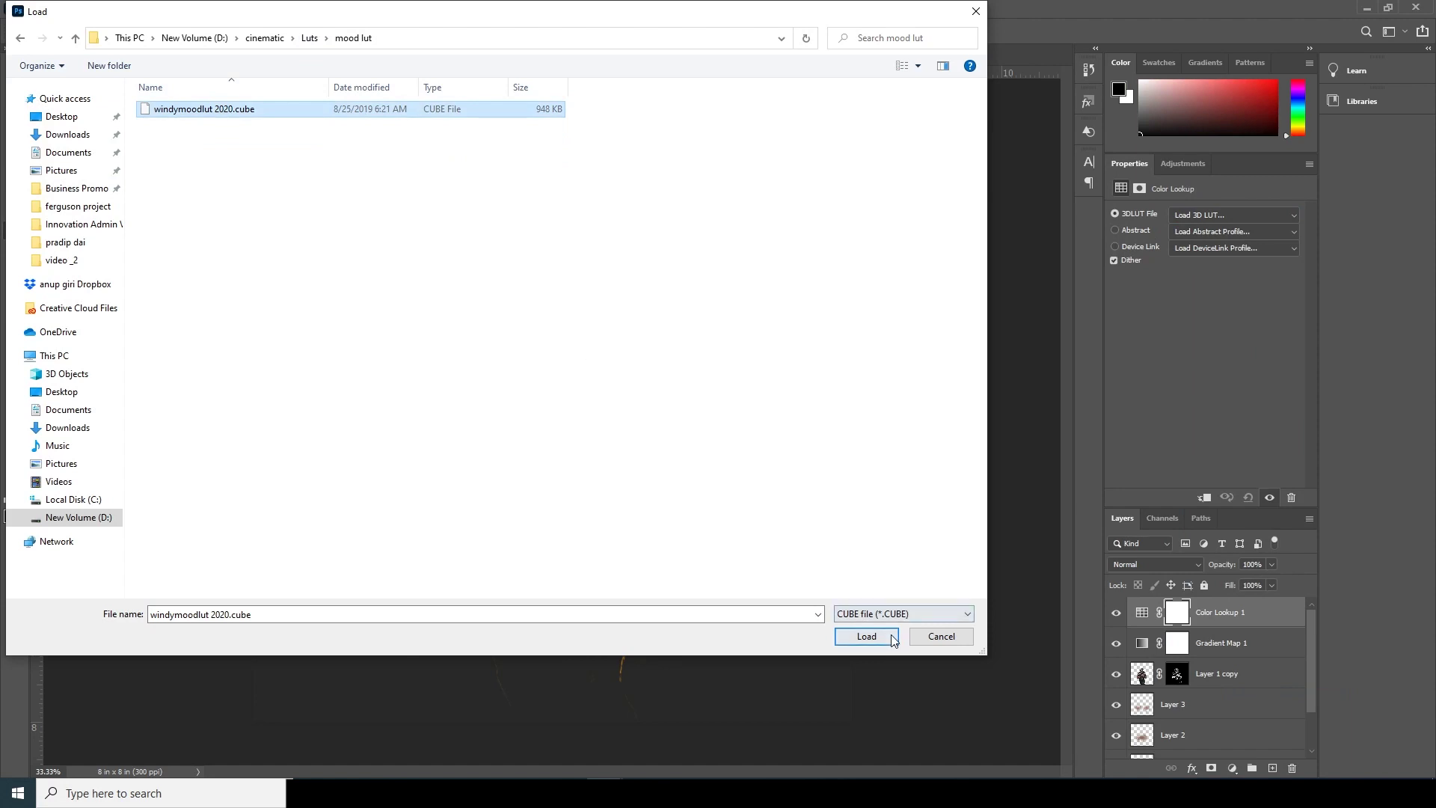
pyautogui.click(862, 635)
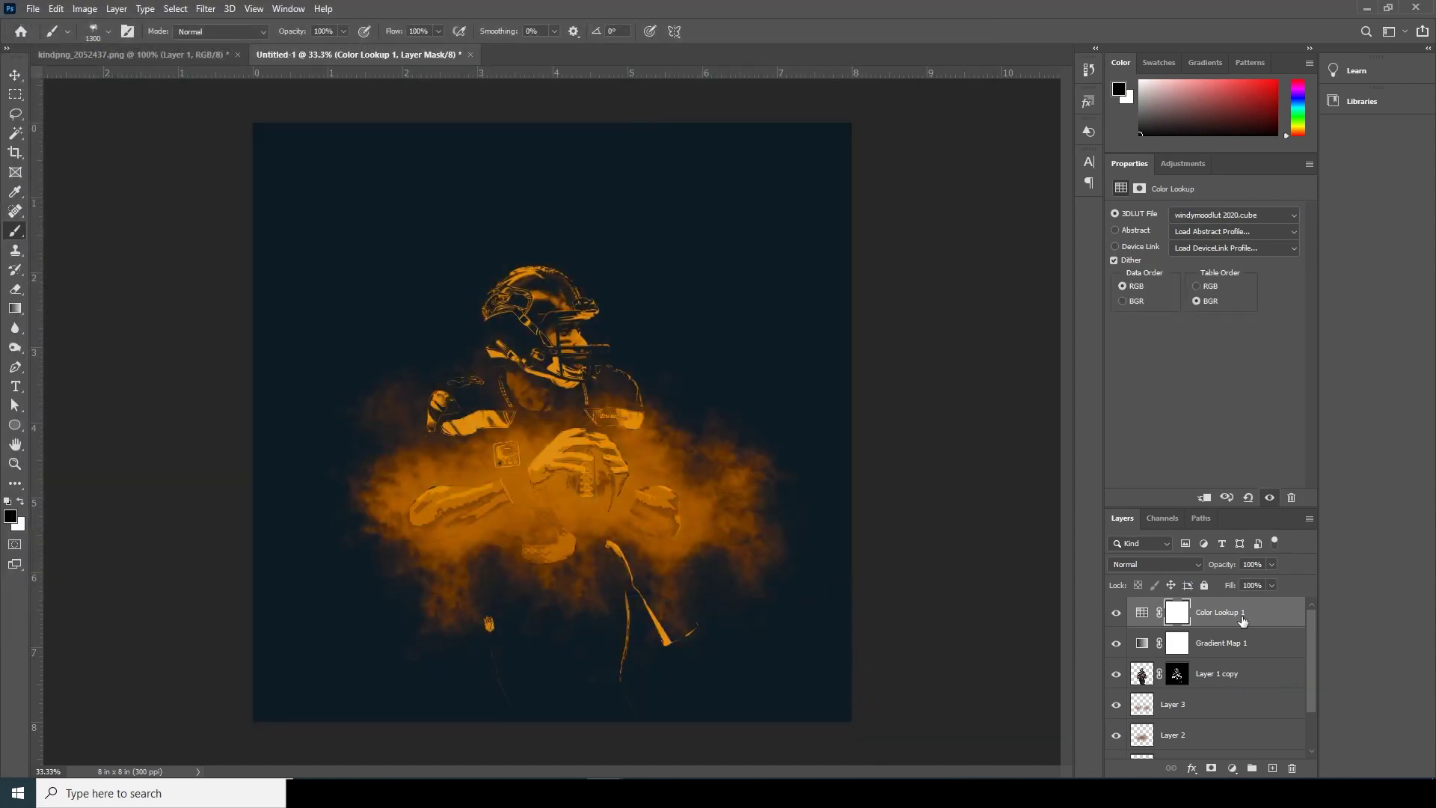
# Add a new empty layer directly above the masked player layer, Layer 1 copy
pyautogui.hotkey('ctrl', '+')
pyautogui.hotkey('ctrl', '+')
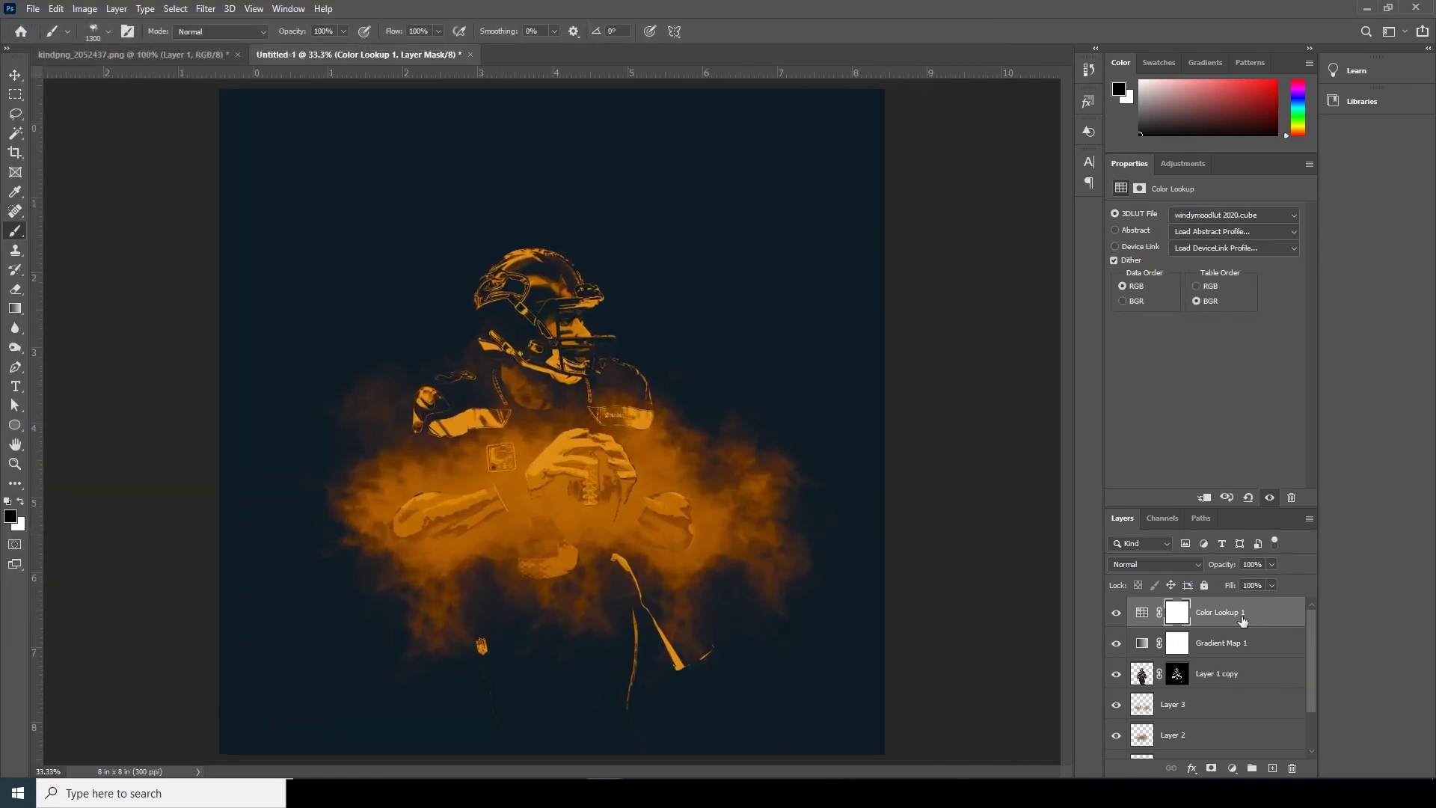
pyautogui.hotkey('ctrl', '-')
pyautogui.hotkey('ctrl', '-')
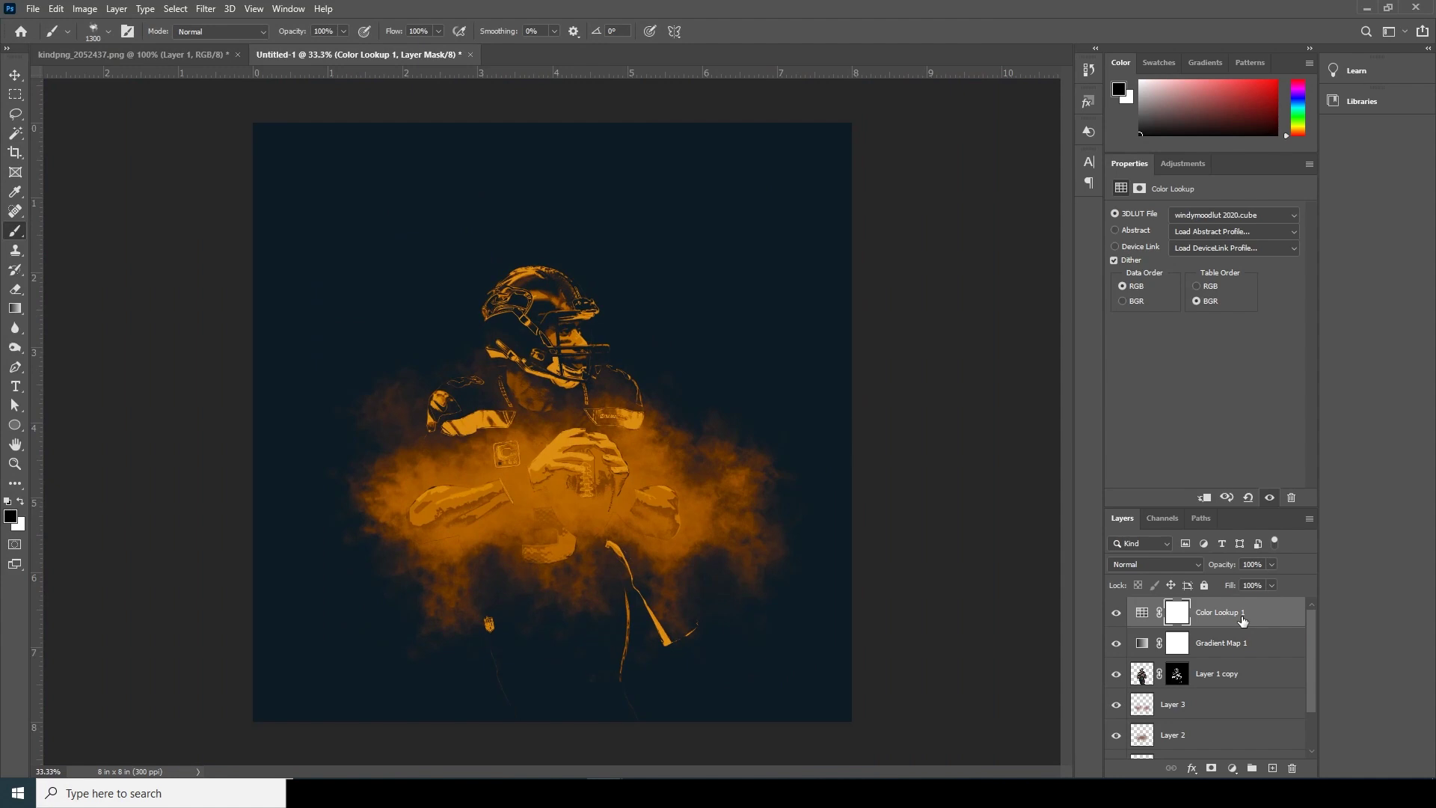
pyautogui.click(1234, 673)
pyautogui.click(1272, 768)
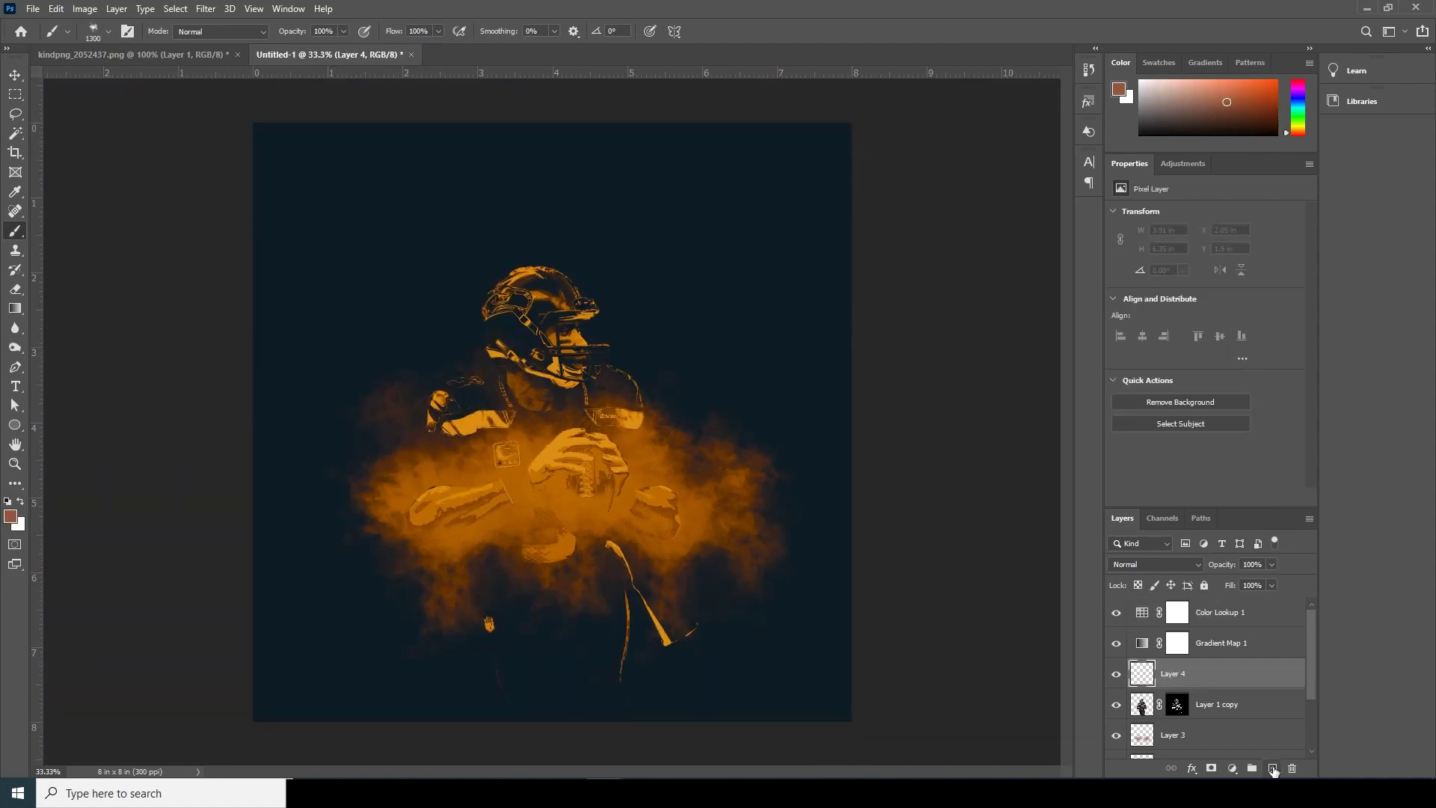
# Choose the Hard Round brush from General Brushes, shrink it to 8 px and swap the foreground color to white
pyautogui.click(106, 35)
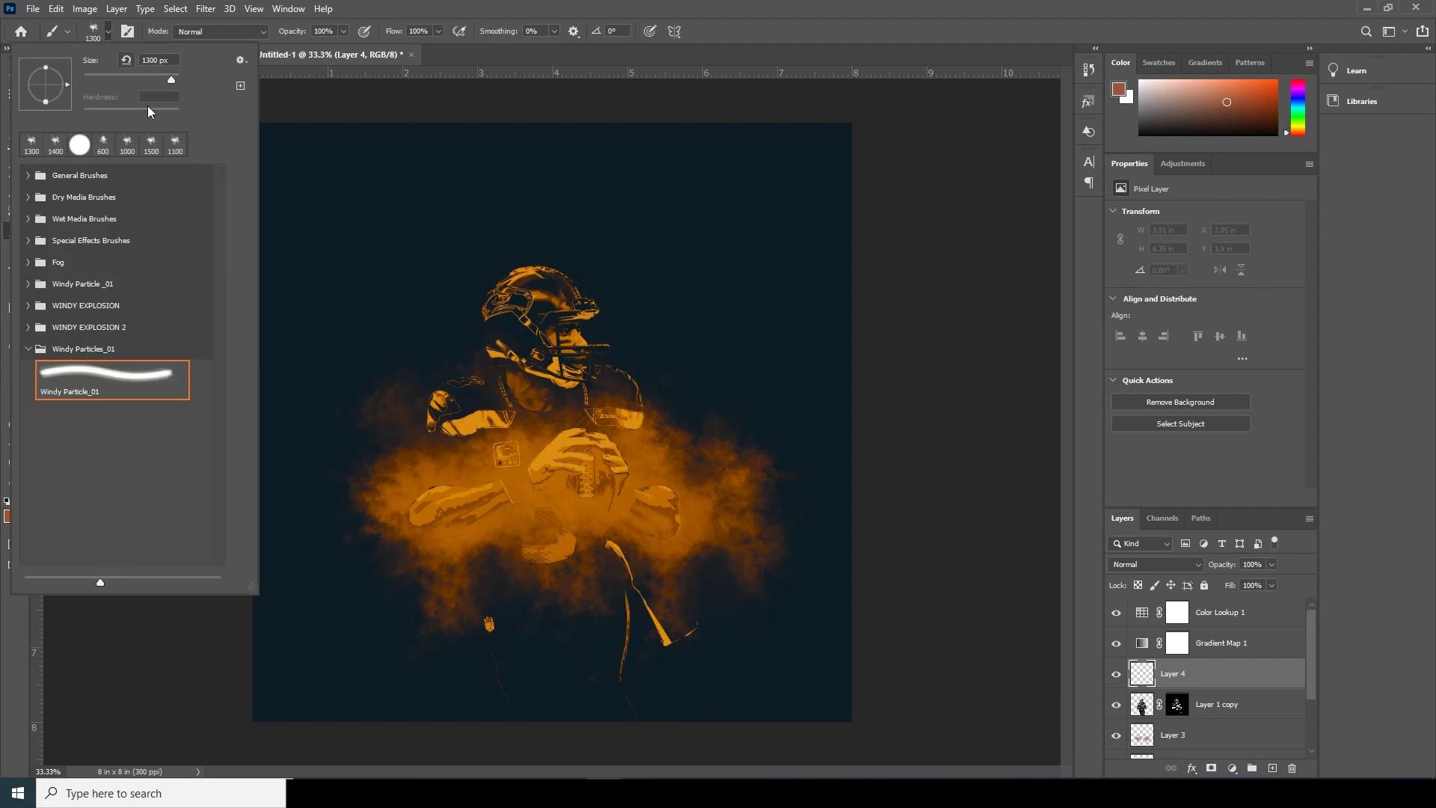
pyautogui.click(29, 175)
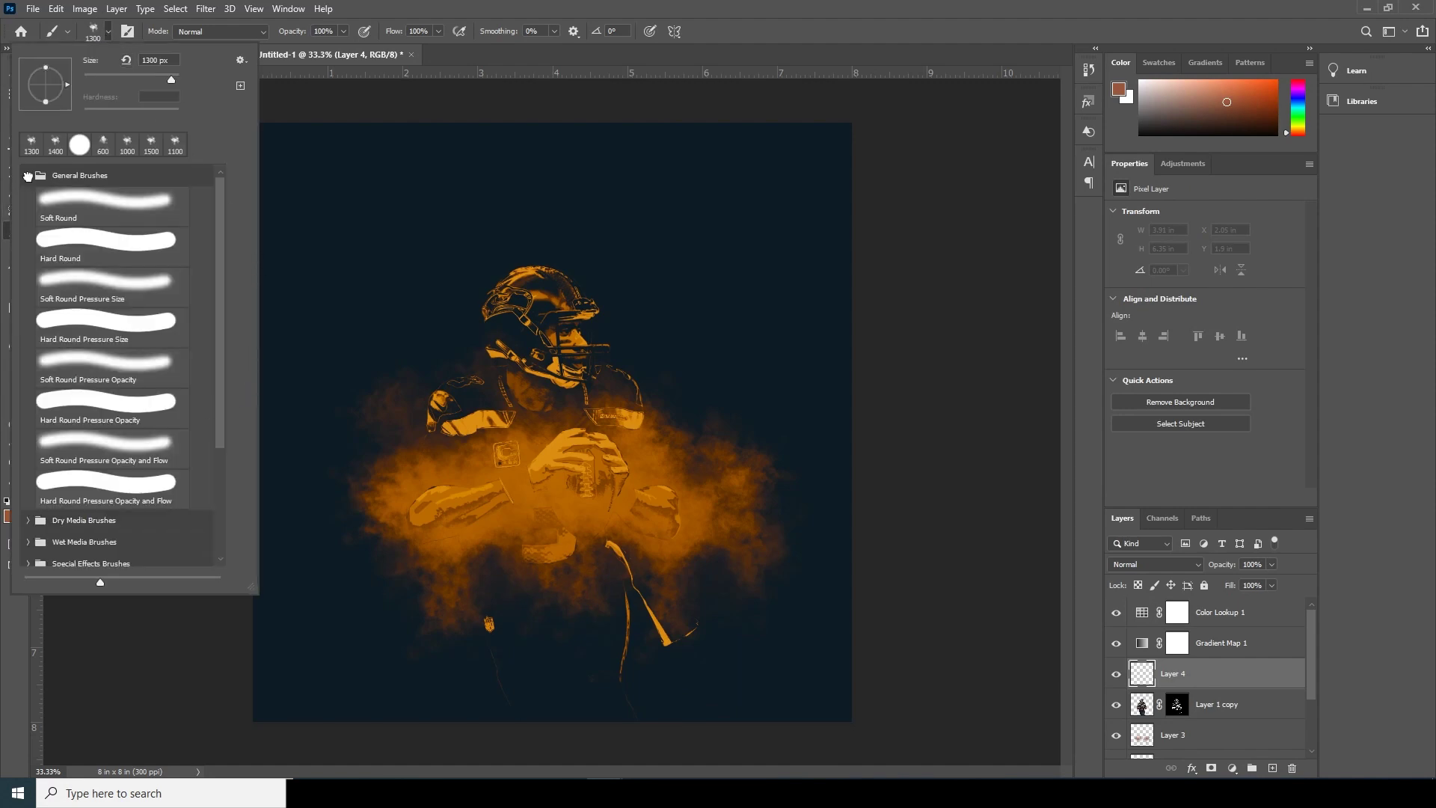
pyautogui.click(105, 202)
pyautogui.doubleClick(106, 241)
pyautogui.press('[')
pyautogui.press('[')
pyautogui.press('[')
pyautogui.press('[')
pyautogui.press('[')
pyautogui.press('[')
pyautogui.press('[')
pyautogui.press('[')
pyautogui.press('[')
pyautogui.press('[')
pyautogui.press('[')
pyautogui.press('[')
pyautogui.press('[')
pyautogui.press('[')
pyautogui.press('[')
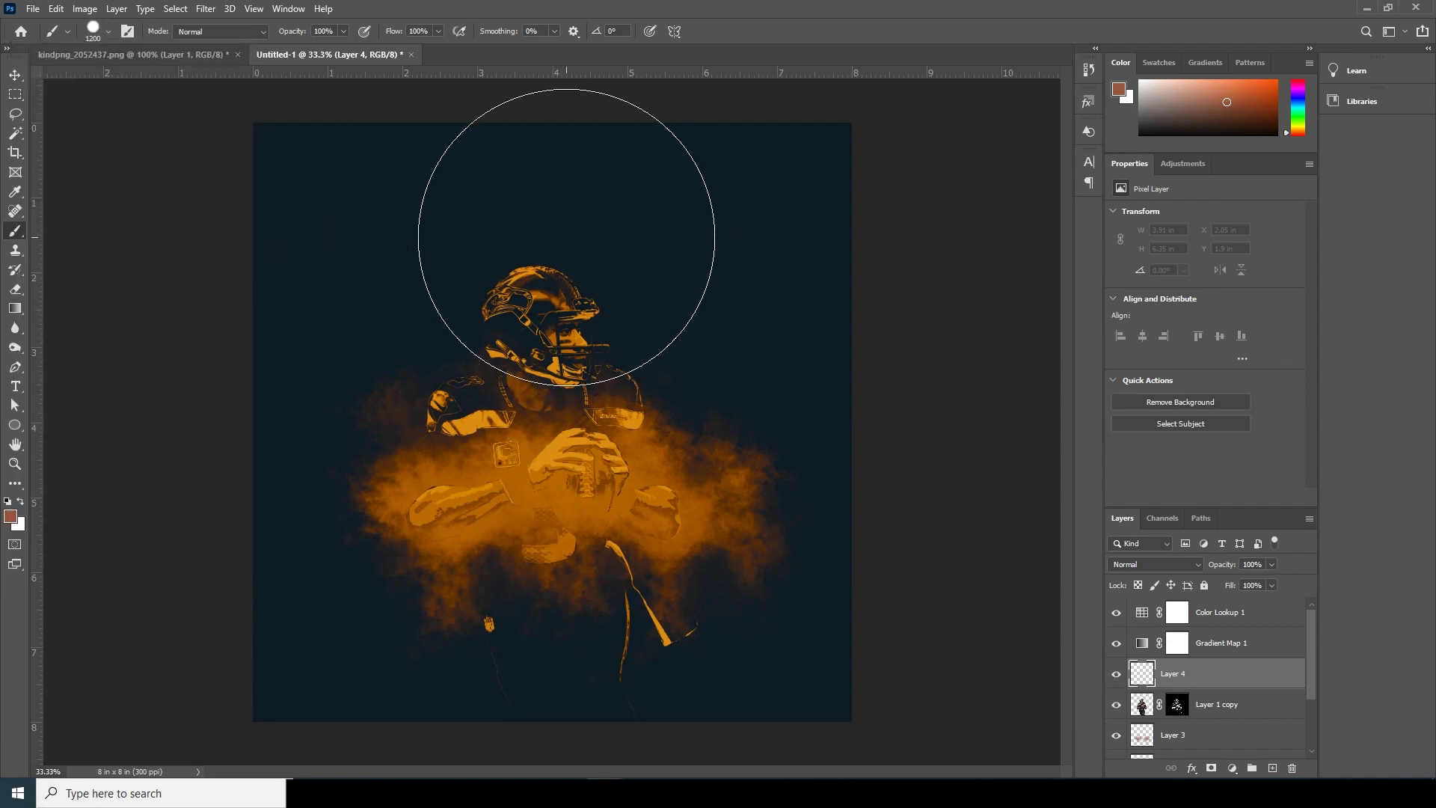
pyautogui.press('[')
pyautogui.press('[')
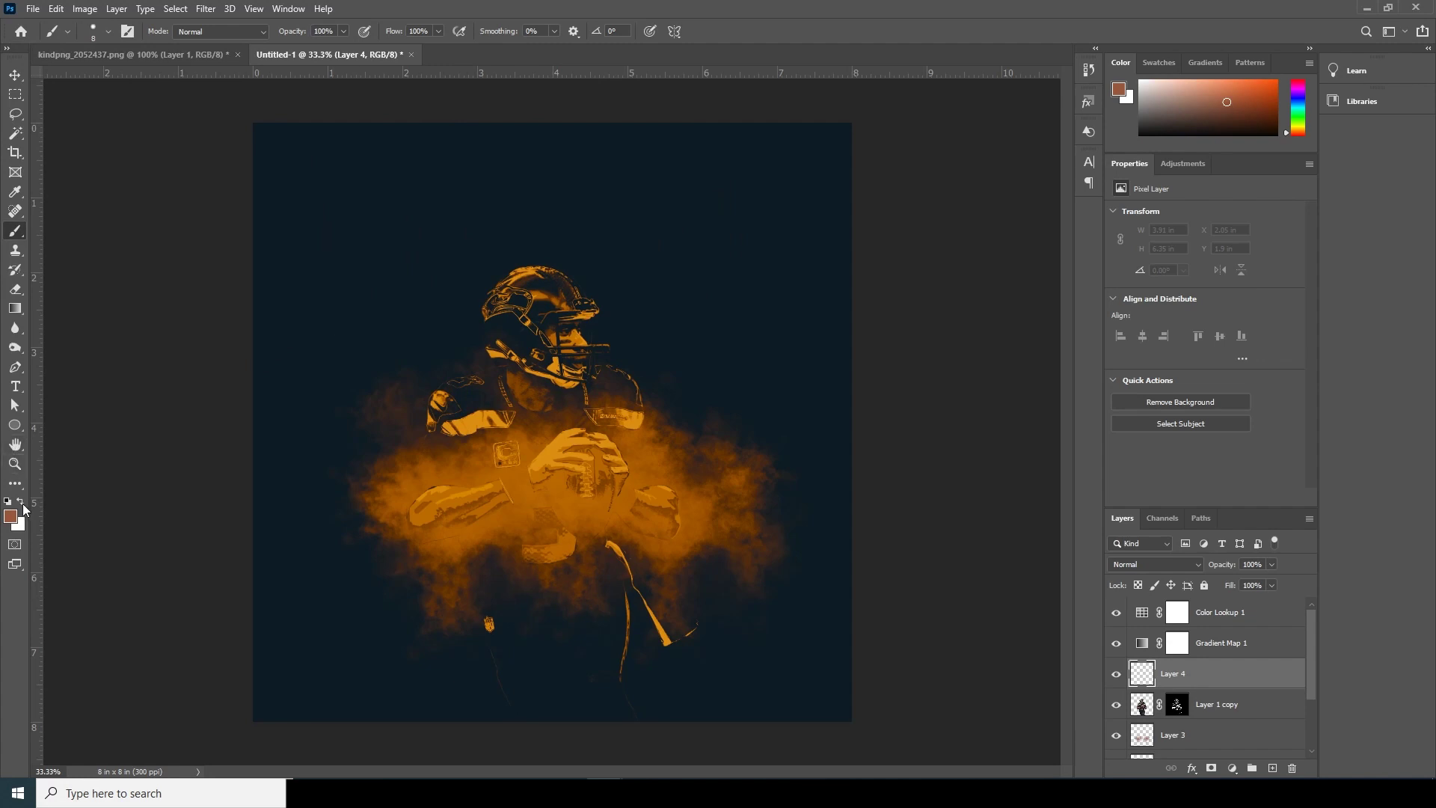
pyautogui.press('x')
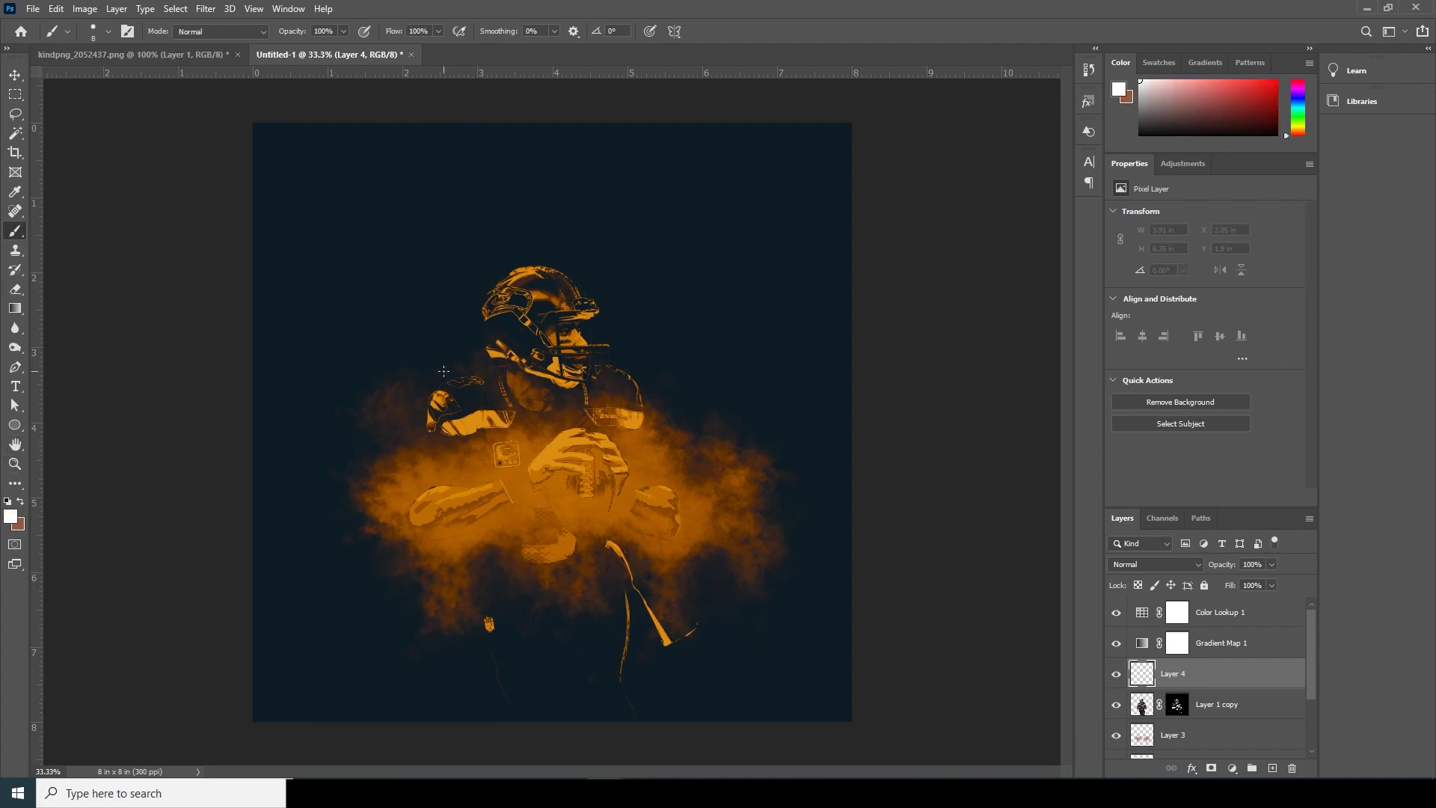
# Try a freehand brush stroke along the top of the player's shoulder pad and undo it
pyautogui.hotkey('ctrl', '+')
pyautogui.hotkey('ctrl', '+')
pyautogui.hotkey('ctrl', '+')
pyautogui.hotkey('ctrl', '+')
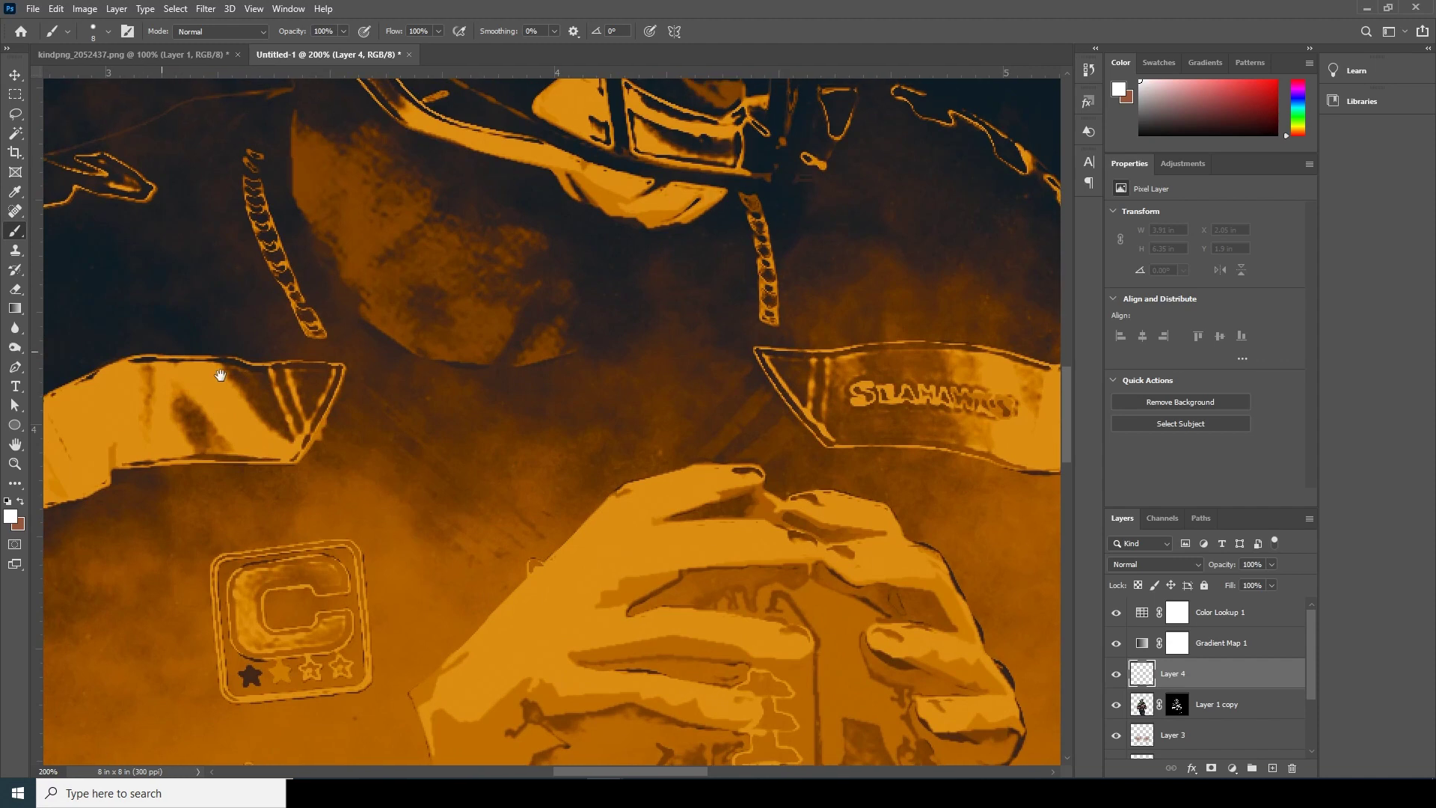
pyautogui.moveTo(220, 375); pyautogui.dragTo(699, 426)
pyautogui.moveTo(465, 420); pyautogui.dragTo(523, 509)
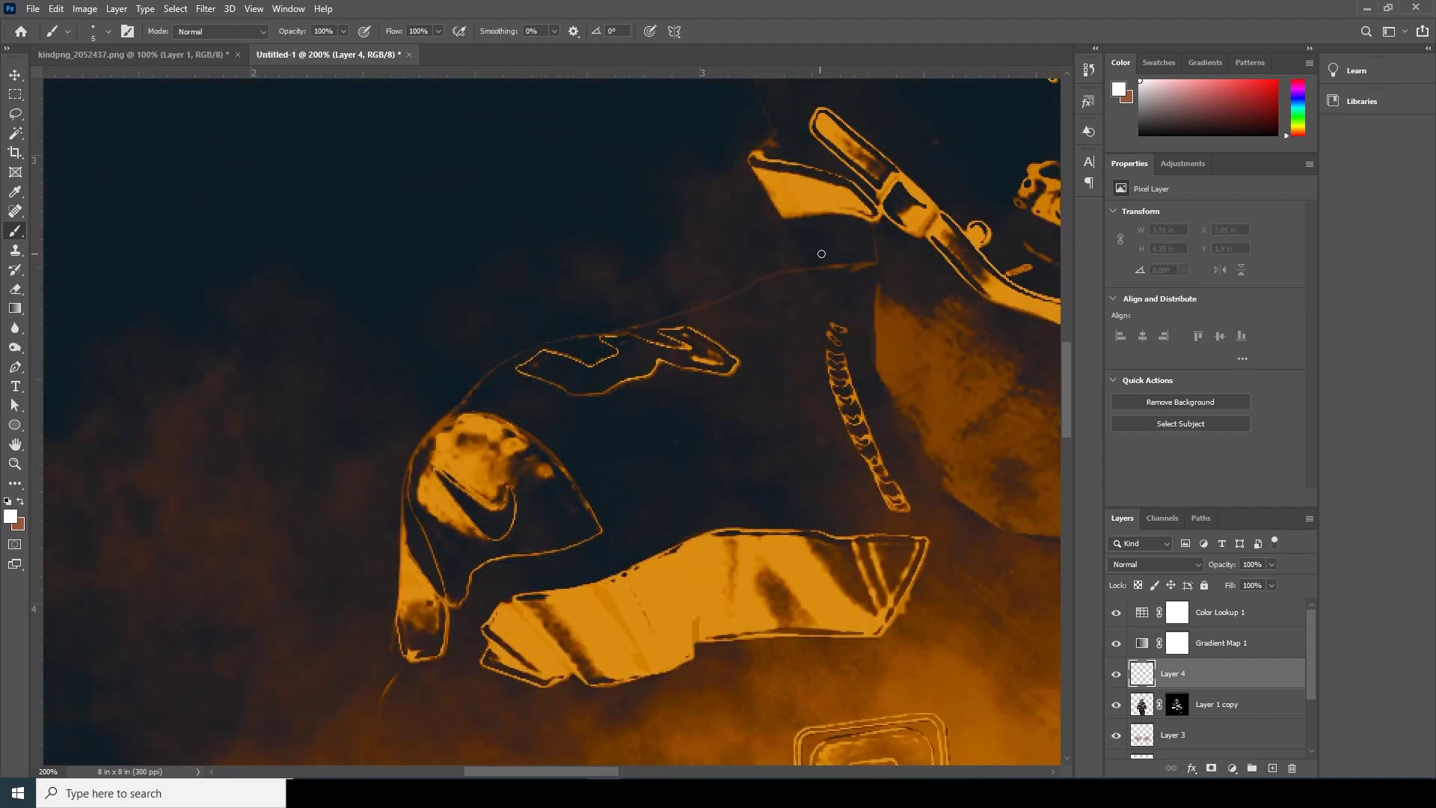
pyautogui.moveTo(829, 253)
pyautogui.mouseDown()
pyautogui.moveTo(572, 305)
pyautogui.moveTo(498, 339)
pyautogui.mouseUp()
pyautogui.hotkey('ctrl', 'z')
# Try thin 2 px outline strokes above and beside the shoulder pad, judge them on the whole artwork and undo them
pyautogui.moveTo(848, 251); pyautogui.dragTo(391, 342)
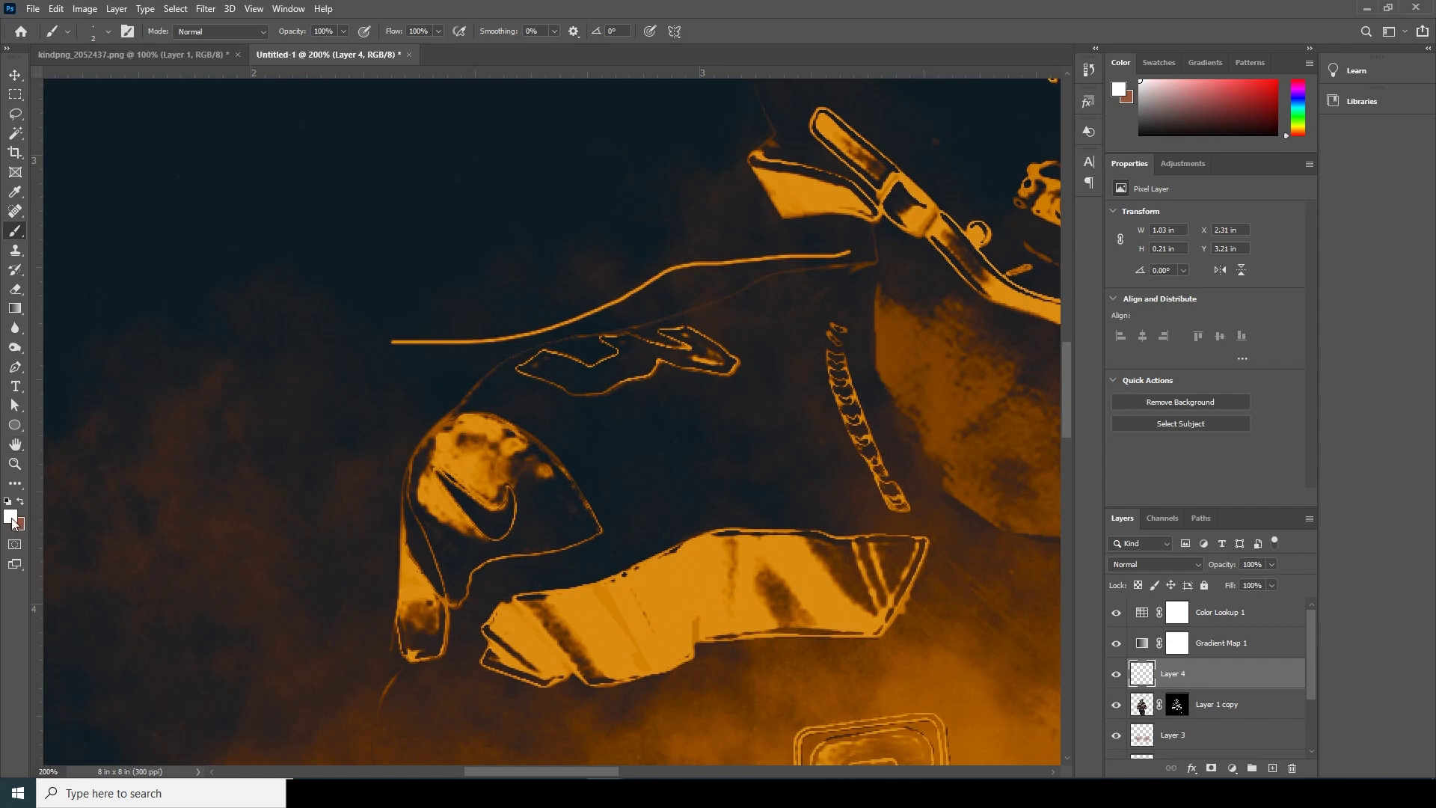
pyautogui.moveTo(411, 395)
pyautogui.mouseDown()
pyautogui.moveTo(367, 497)
pyautogui.moveTo(337, 640)
pyautogui.mouseUp()
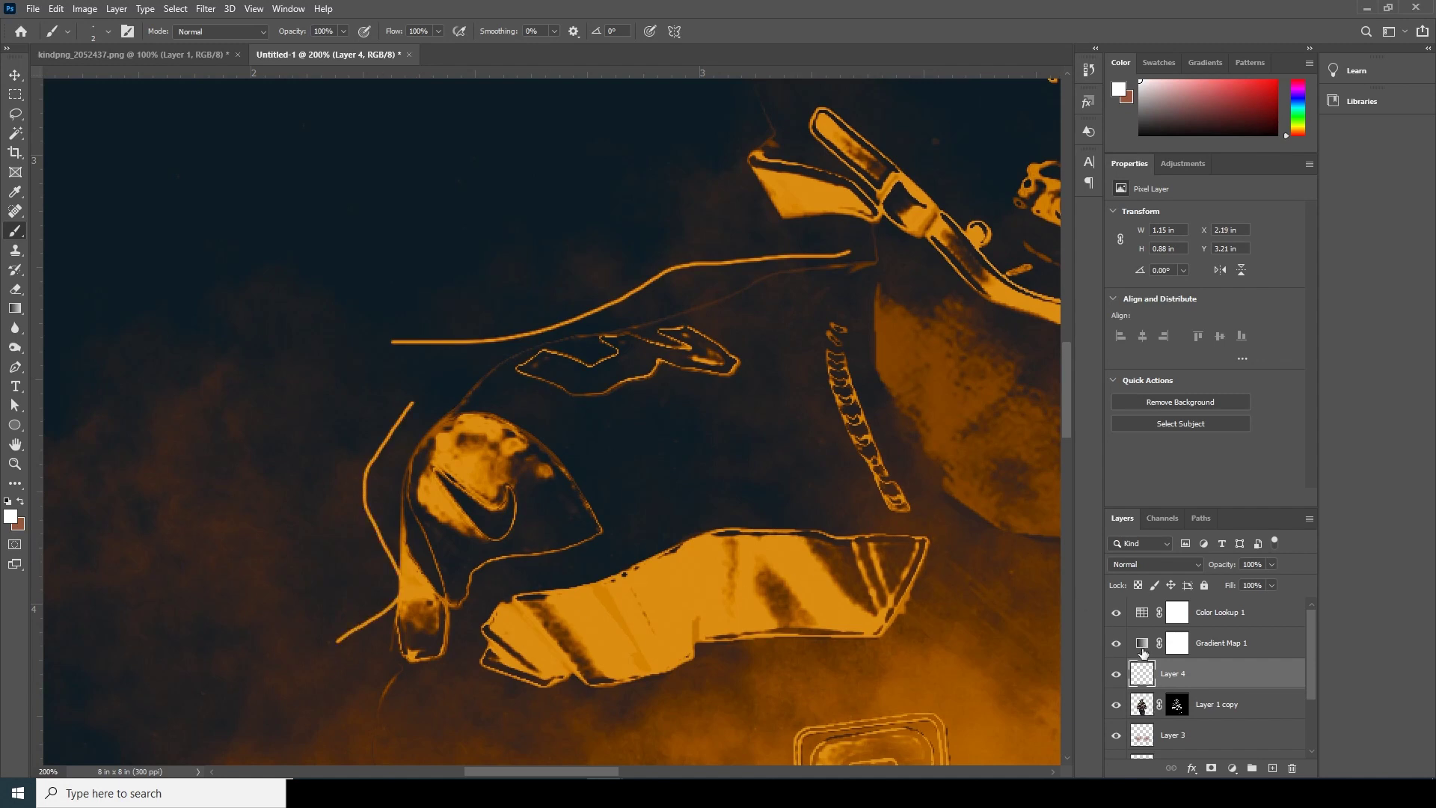
pyautogui.moveTo(1149, 681)
pyautogui.mouseDown()
pyautogui.moveTo(1148, 615)
pyautogui.moveTo(1156, 684)
pyautogui.mouseUp()
pyautogui.hotkey('ctrl', '-')
pyautogui.hotkey('ctrl', '-')
pyautogui.hotkey('ctrl', '-')
pyautogui.hotkey('ctrl', '-')
pyautogui.hotkey('ctrl', '+')
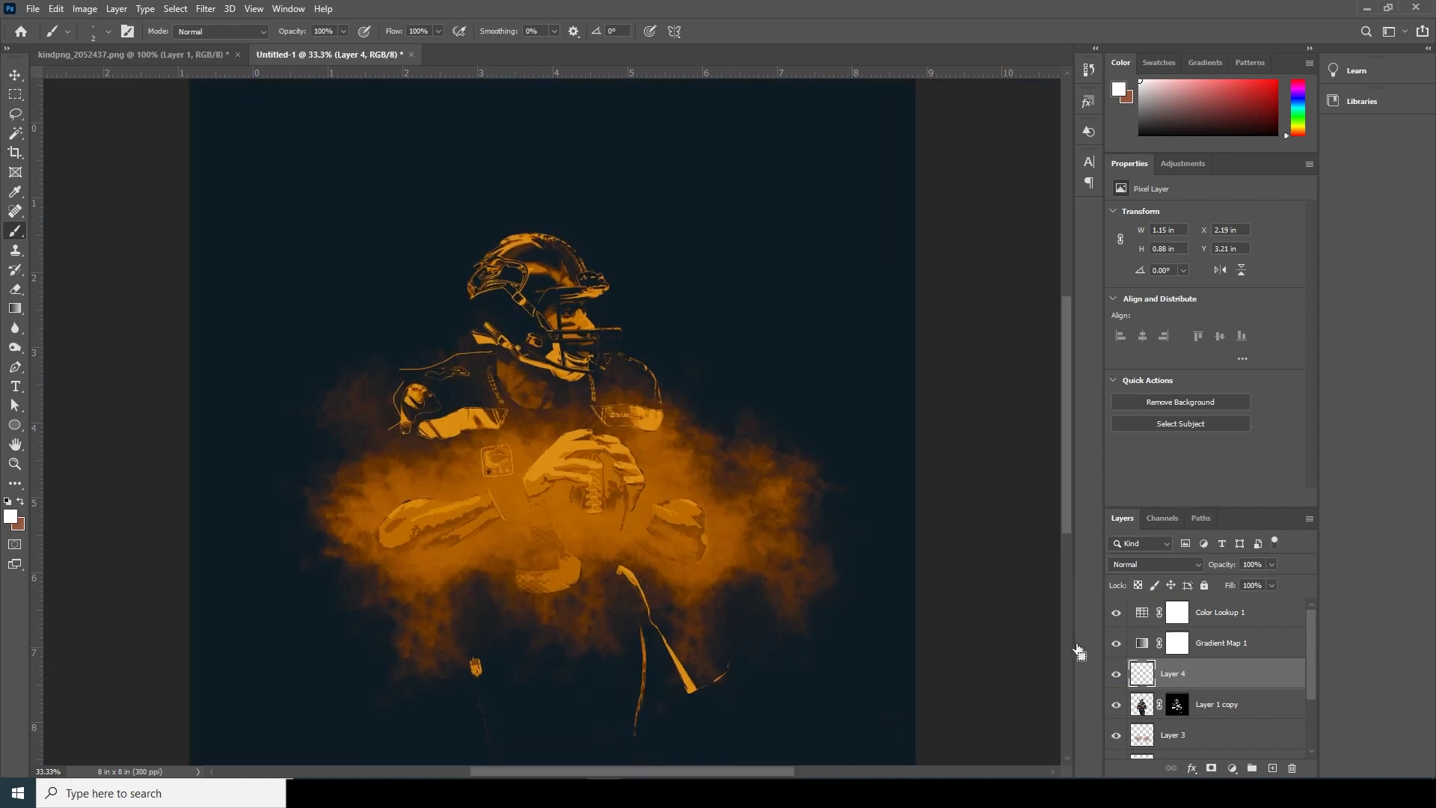
pyautogui.hotkey('ctrl', '+')
pyautogui.hotkey('ctrl', '-')
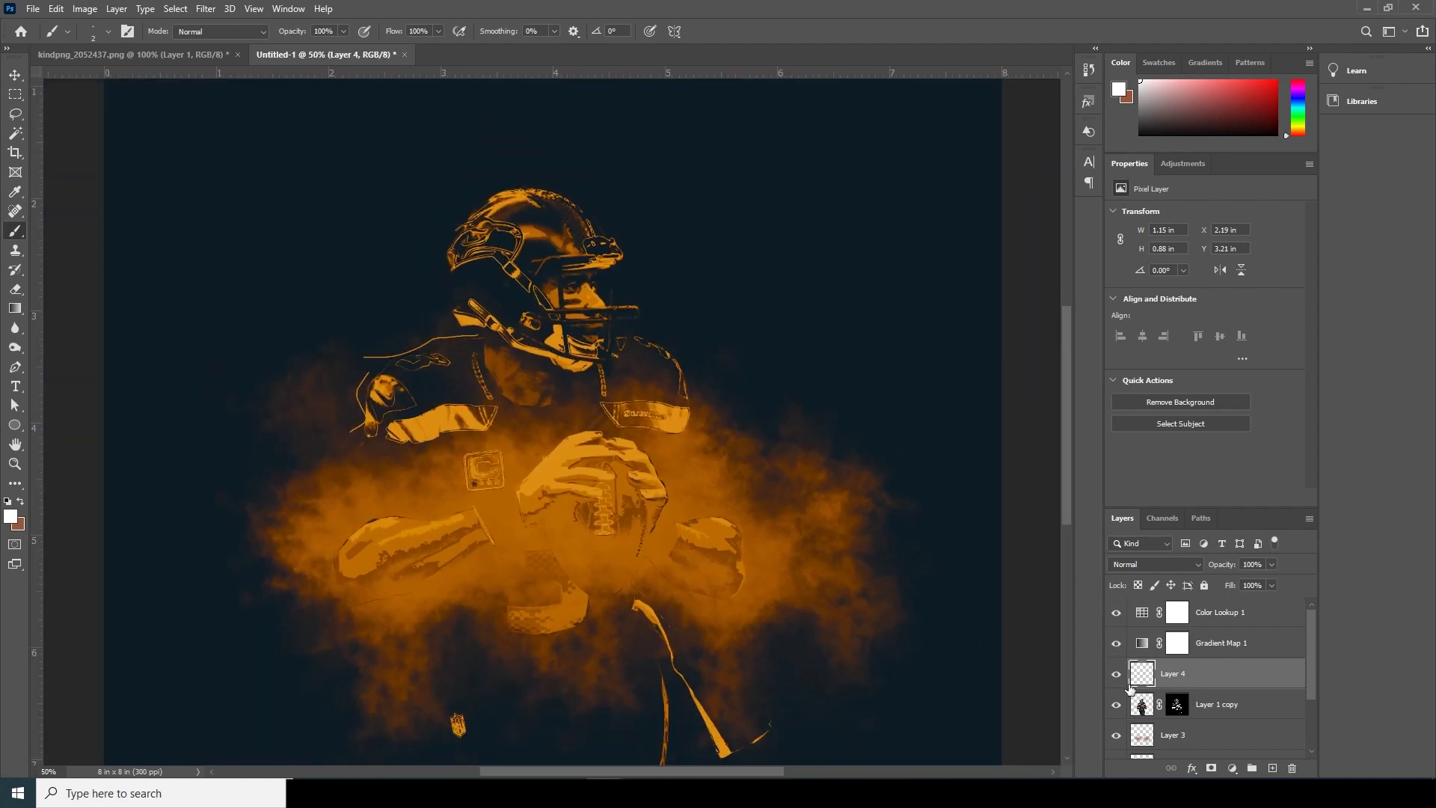
pyautogui.hotkey('ctrl', 'z')
pyautogui.hotkey('ctrl', 'z')
# Paint thin white 2 px outline strokes down from the shoulder pad's outer edge and around the forearm and wrist beneath the captain patch
pyautogui.hotkey('ctrl', '+')
pyautogui.hotkey('ctrl', '+')
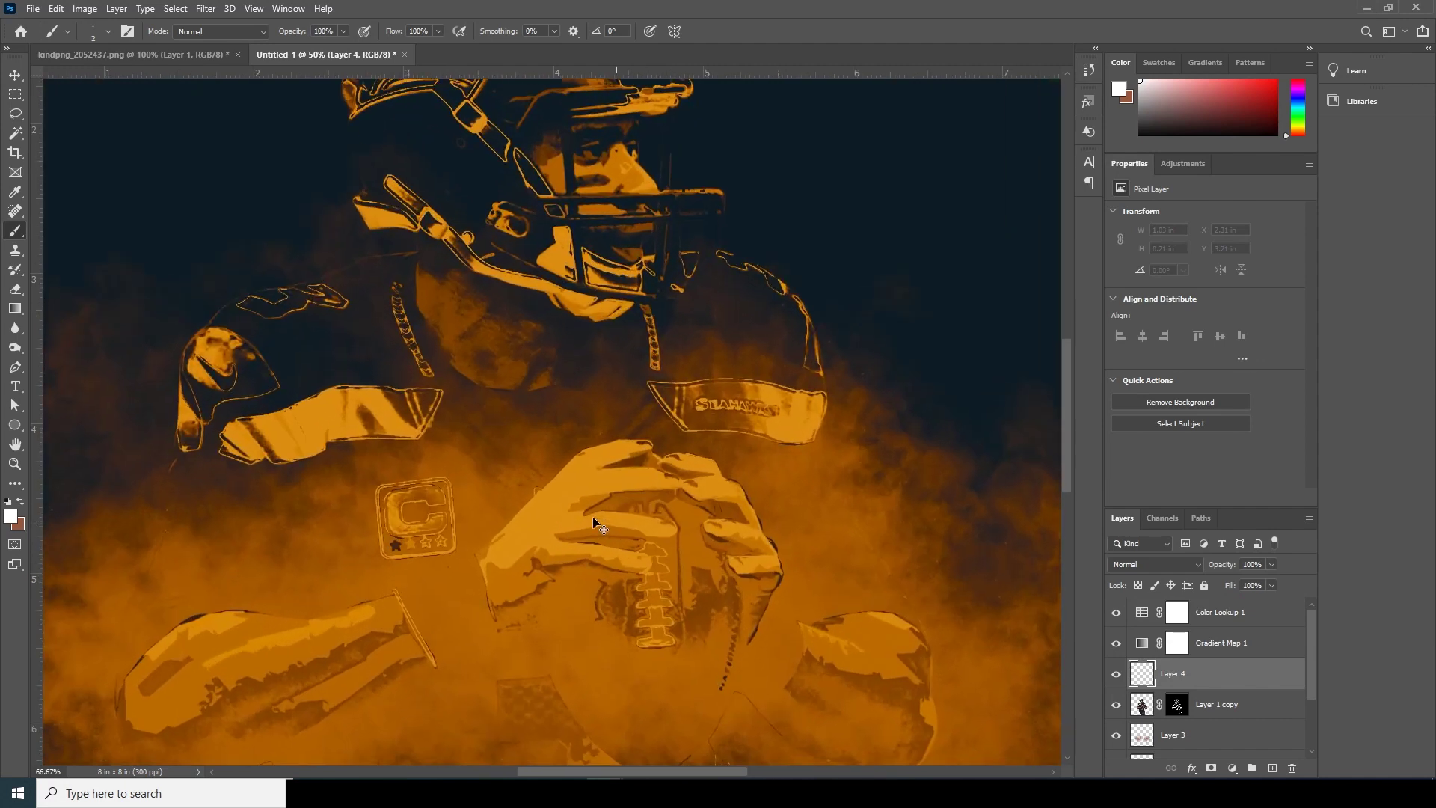
pyautogui.hotkey('ctrl', '+')
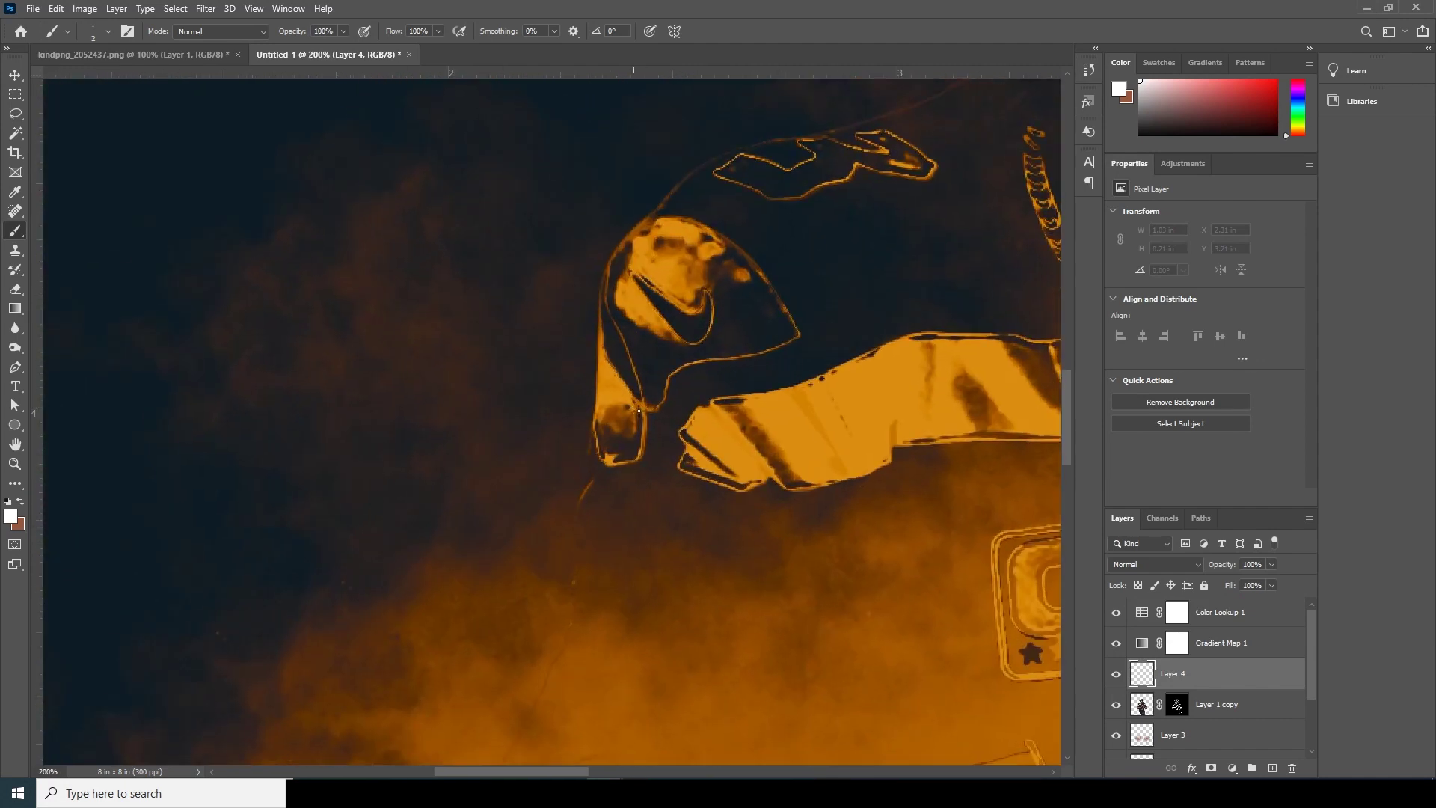
pyautogui.moveTo(588, 311)
pyautogui.mouseDown()
pyautogui.moveTo(593, 536)
pyautogui.moveTo(593, 315)
pyautogui.mouseUp()
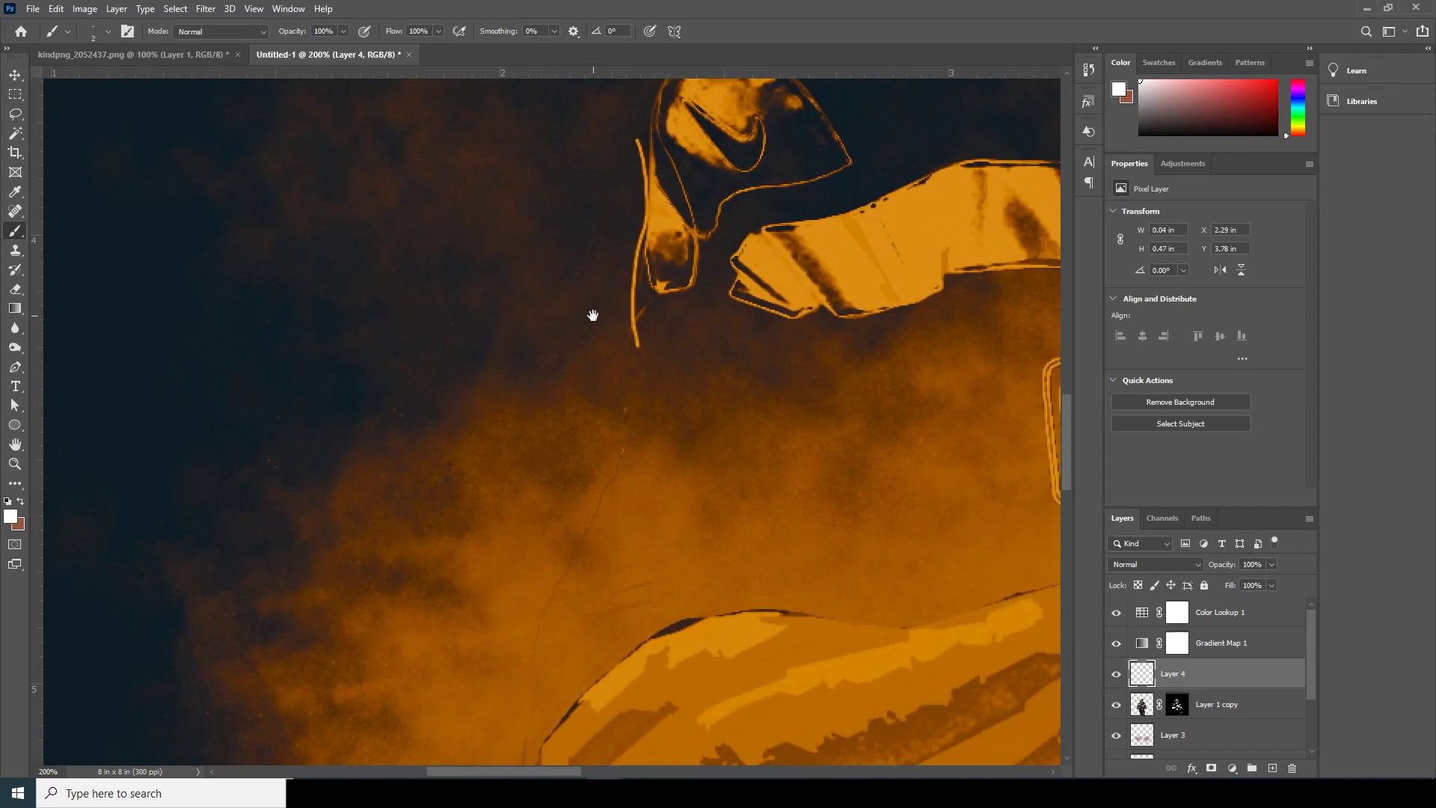
pyautogui.moveTo(608, 373); pyautogui.dragTo(570, 570)
pyautogui.moveTo(533, 642)
pyautogui.mouseDown()
pyautogui.moveTo(553, 394)
pyautogui.moveTo(546, 699)
pyautogui.mouseUp()
pyautogui.moveTo(562, 619); pyautogui.dragTo(472, 436)
pyautogui.moveTo(500, 520); pyautogui.dragTo(750, 511)
pyautogui.moveTo(853, 440)
pyautogui.mouseDown()
pyautogui.moveTo(559, 541)
pyautogui.moveTo(806, 390)
pyautogui.moveTo(809, 372)
pyautogui.moveTo(792, 499)
pyautogui.mouseUp()
pyautogui.moveTo(217, 457)
pyautogui.mouseDown()
pyautogui.moveTo(413, 434)
pyautogui.moveTo(530, 449)
pyautogui.moveTo(698, 366)
pyautogui.moveTo(761, 546)
pyautogui.mouseUp()
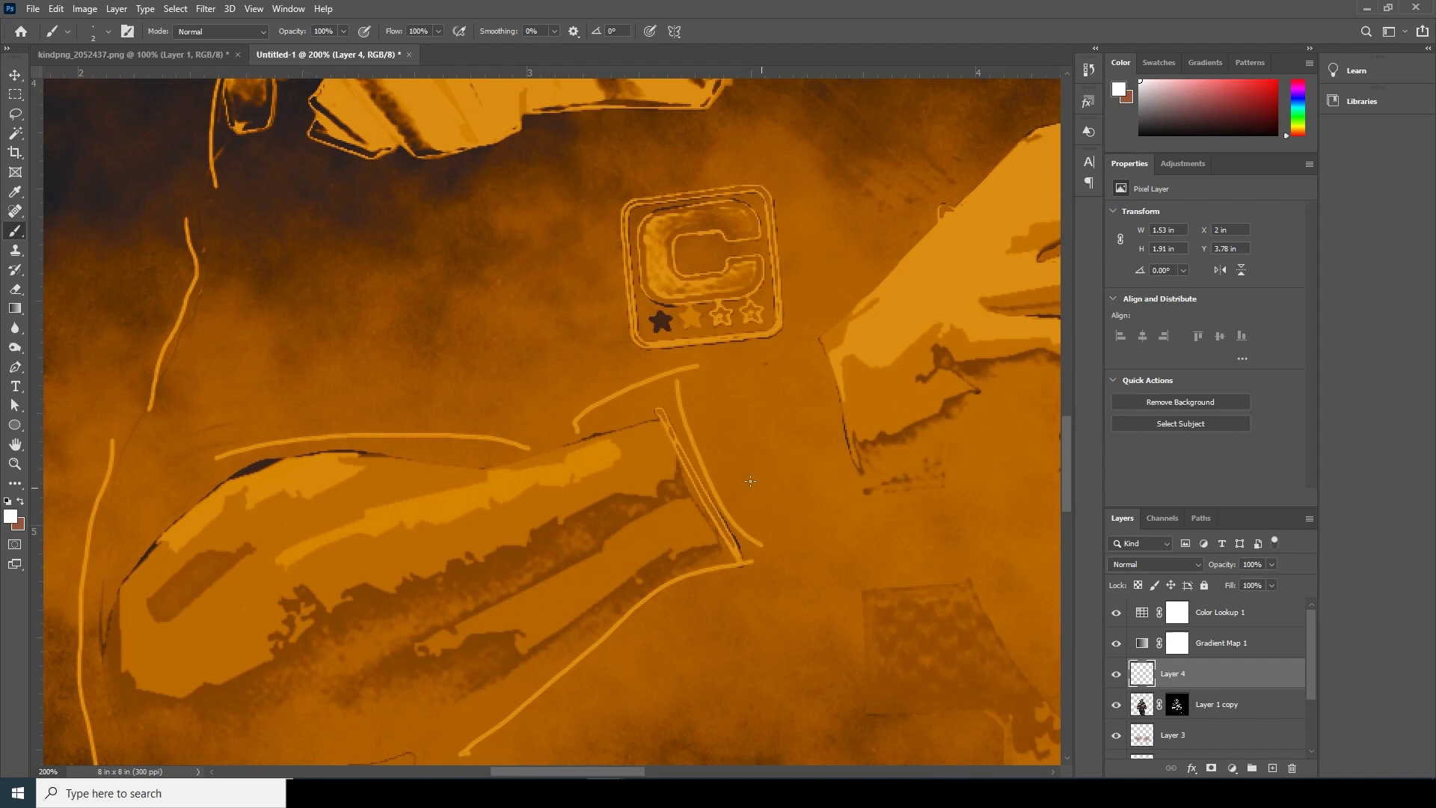
# Add a second set of loose parallel outline strokes around the same upper arm, elbow and forearm
pyautogui.hotkey('ctrl', '-')
pyautogui.moveTo(352, 338); pyautogui.dragTo(318, 403)
pyautogui.moveTo(299, 446)
pyautogui.mouseDown()
pyautogui.moveTo(344, 666)
pyautogui.moveTo(557, 577)
pyautogui.mouseUp()
pyautogui.moveTo(456, 628); pyautogui.dragTo(623, 509)
pyautogui.moveTo(446, 453); pyautogui.dragTo(543, 439)
pyautogui.moveTo(461, 482); pyautogui.dragTo(434, 448)
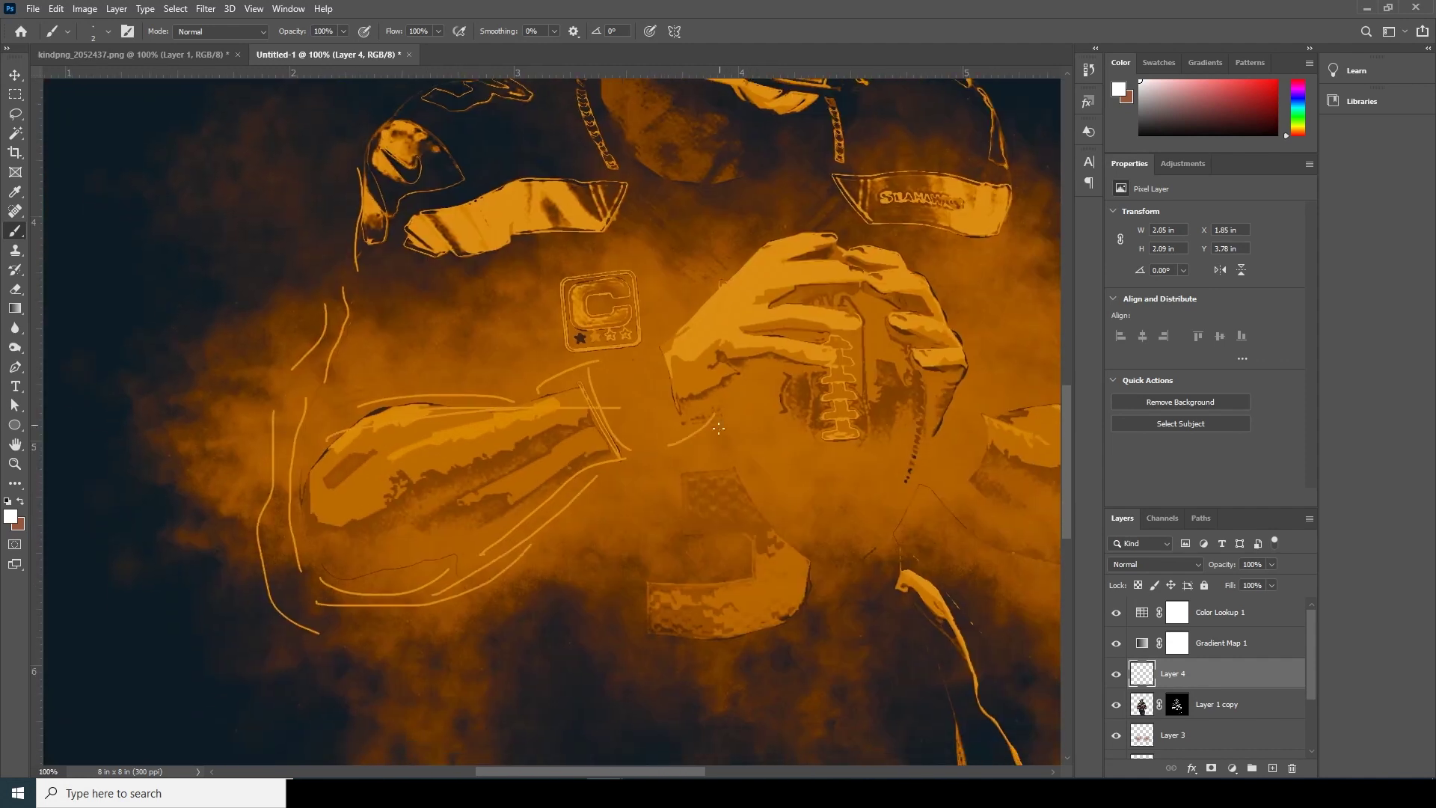
# Sketch thin outline strokes around the football, jersey collar, sleeve cuff and shoulder pad
pyautogui.moveTo(620, 190); pyautogui.dragTo(601, 400)
pyautogui.moveTo(385, 460)
pyautogui.mouseDown()
pyautogui.moveTo(560, 443)
pyautogui.moveTo(615, 420)
pyautogui.mouseUp()
pyautogui.moveTo(399, 307)
pyautogui.mouseDown()
pyautogui.moveTo(507, 303)
pyautogui.moveTo(554, 353)
pyautogui.mouseUp()
pyautogui.moveTo(487, 331); pyautogui.dragTo(606, 293)
pyautogui.moveTo(434, 341)
pyautogui.mouseDown()
pyautogui.moveTo(383, 426)
pyautogui.moveTo(492, 326)
pyautogui.moveTo(607, 362)
pyautogui.moveTo(665, 339)
pyautogui.mouseUp()
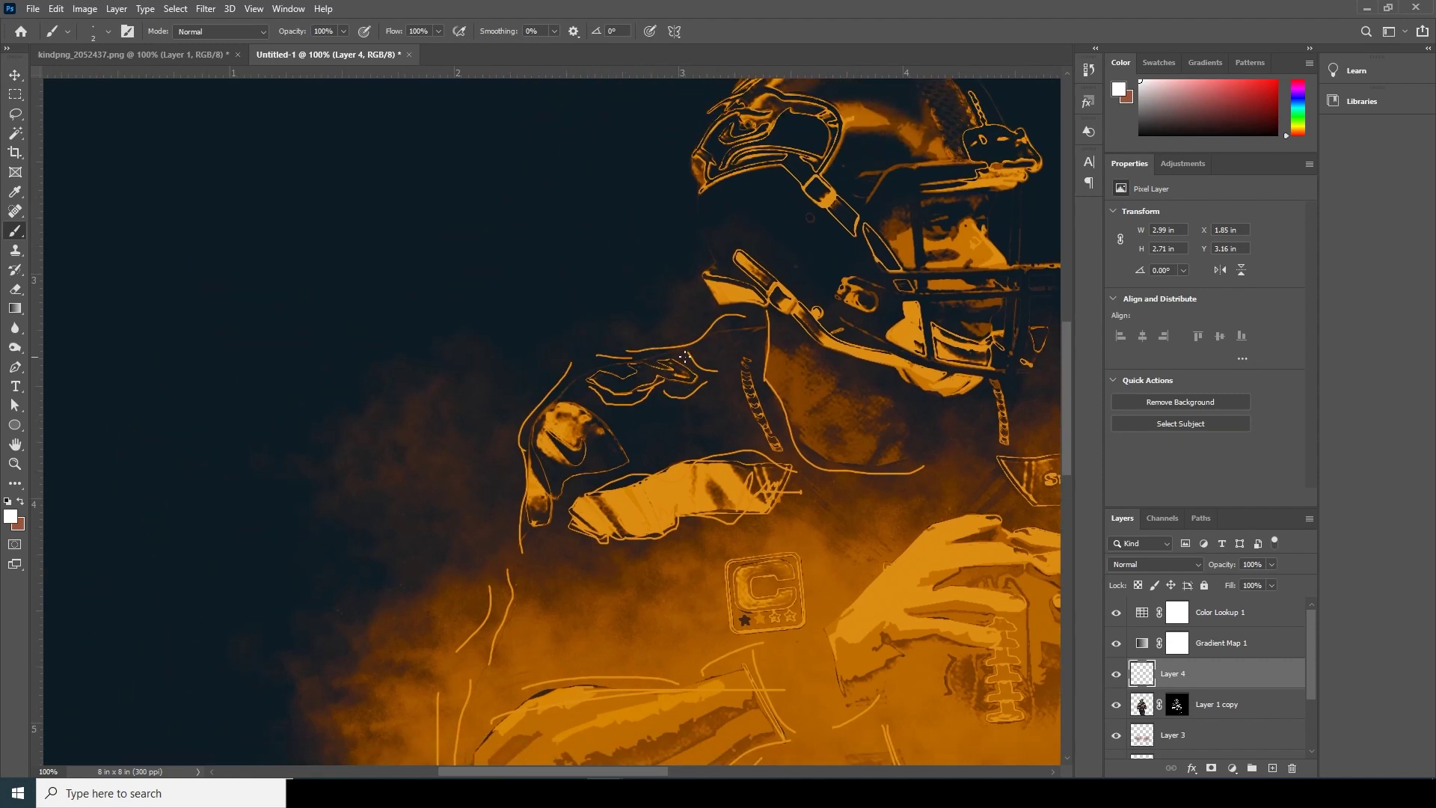
pyautogui.hotkey('ctrl', '-')
pyautogui.hotkey('ctrl', '-')
pyautogui.hotkey('ctrl', '-')
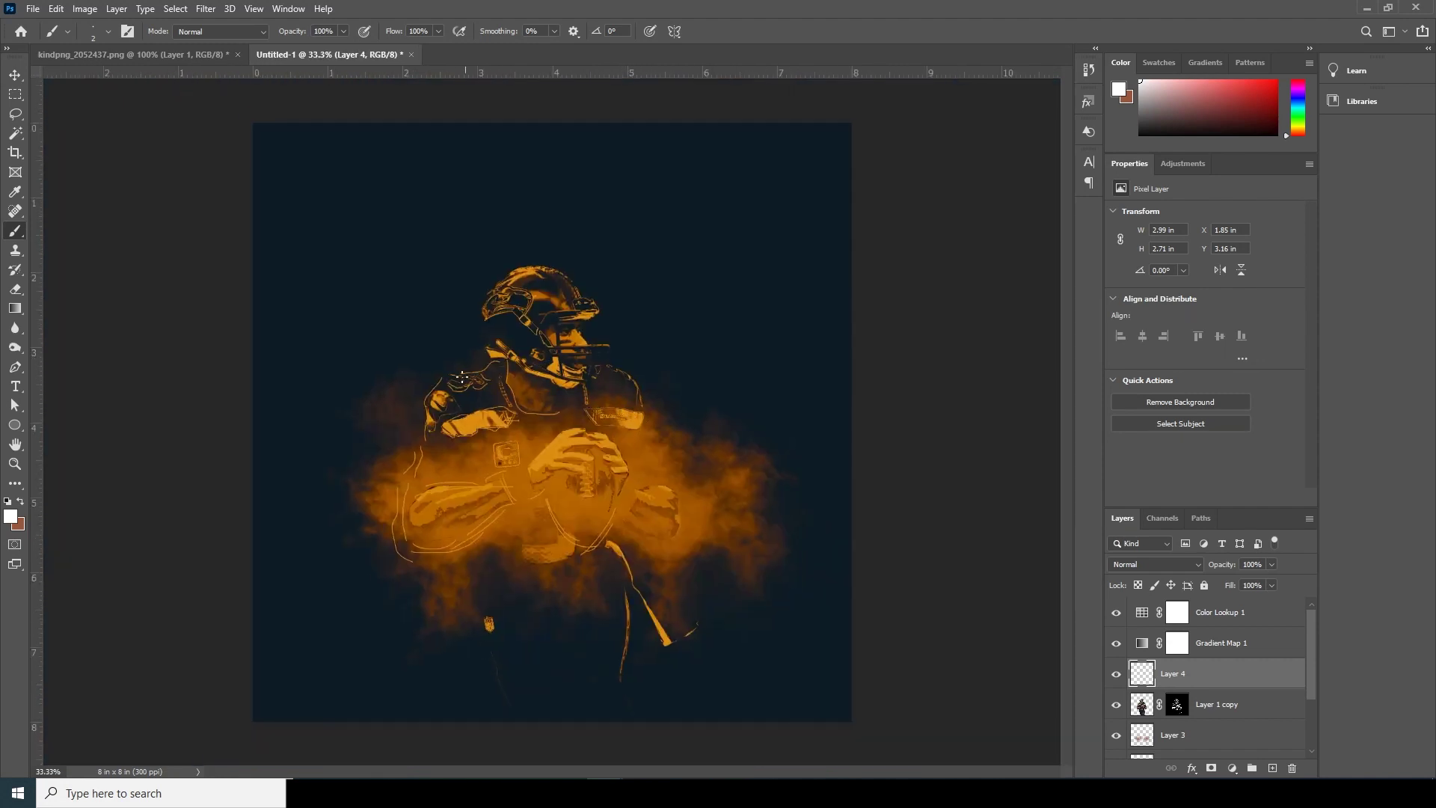
# Add another empty layer above the outline layer and sketch long wing-like curves sweeping upward from the shoulder beside the helmet's back
pyautogui.hotkey('ctrl', '+')
pyautogui.moveTo(468, 379); pyautogui.dragTo(706, 529)
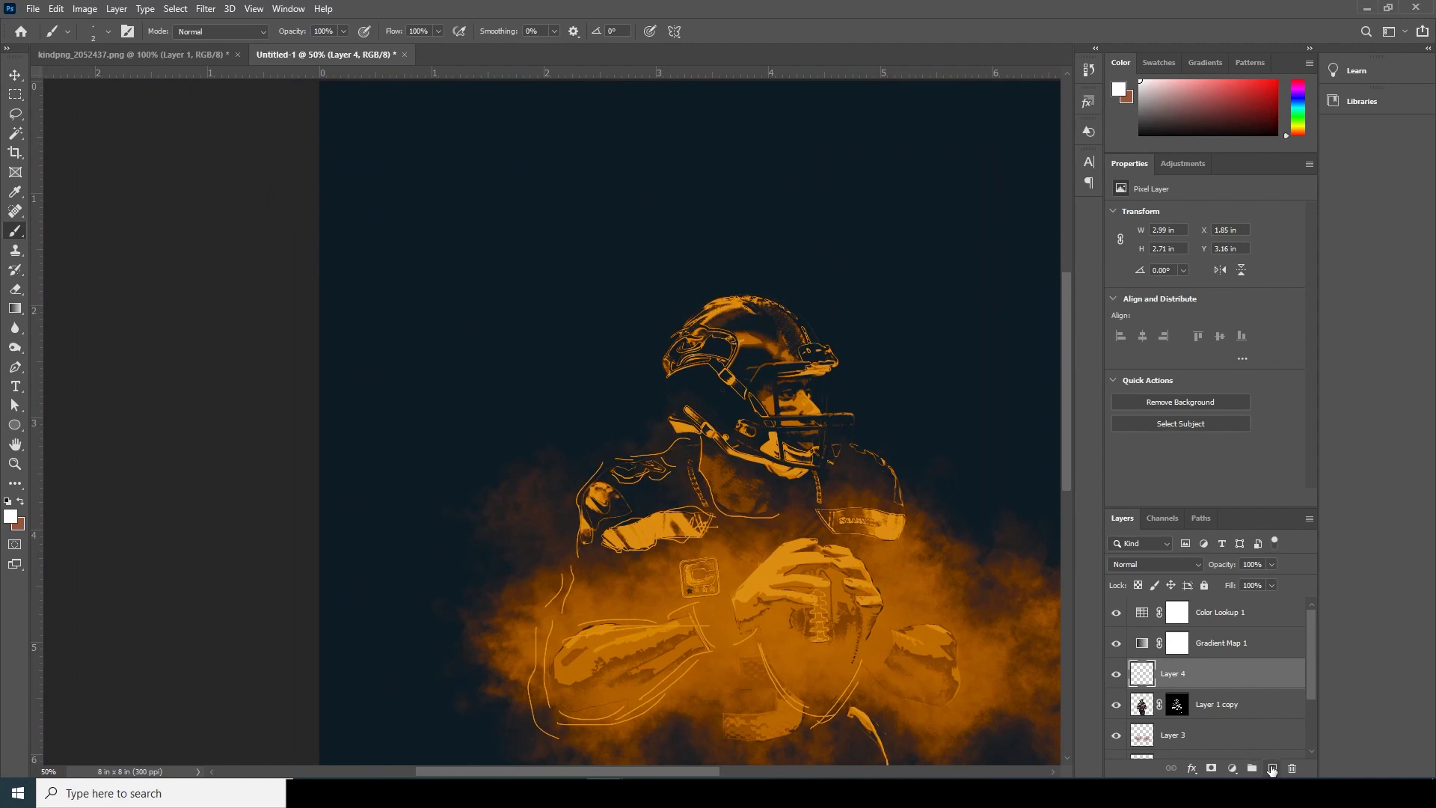
pyautogui.click(1272, 768)
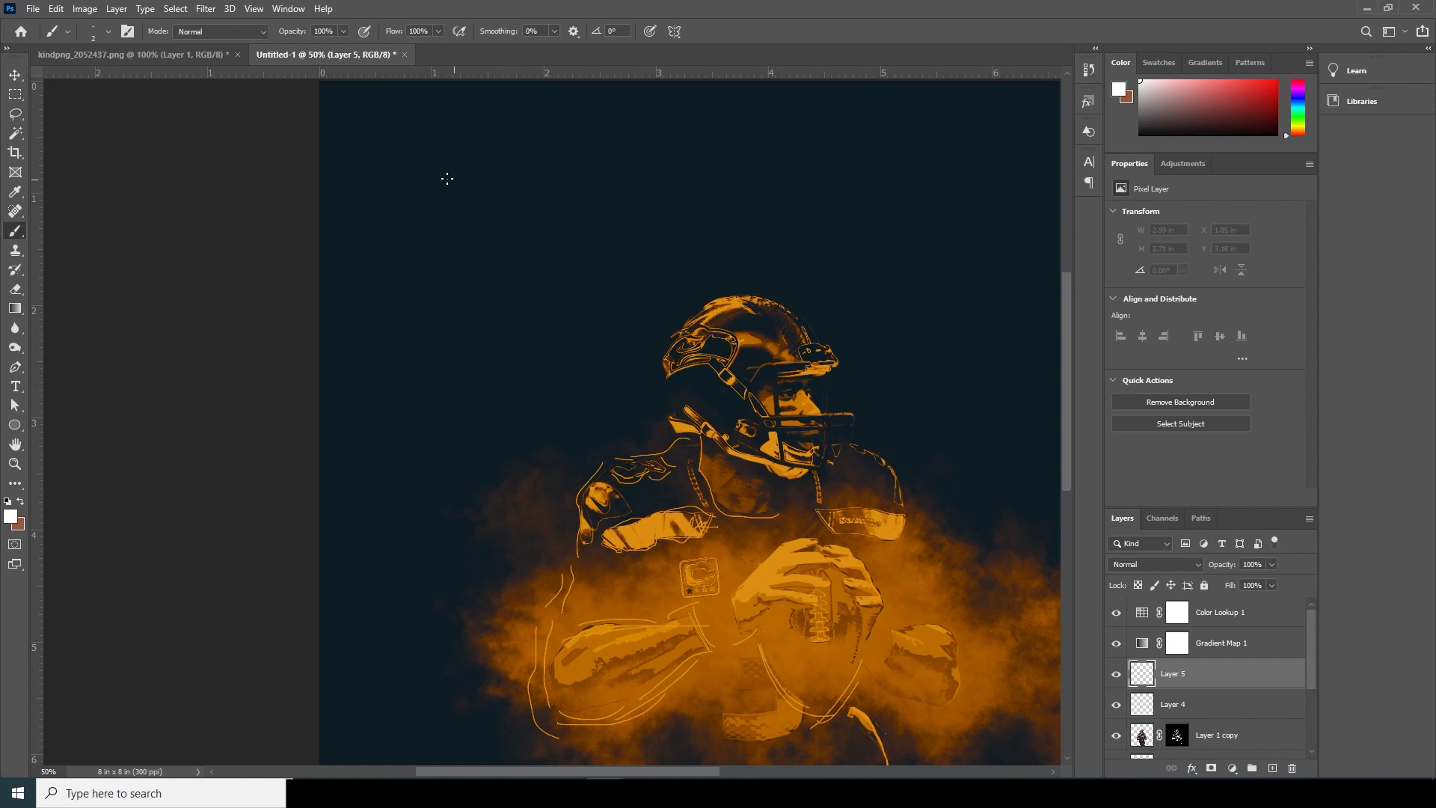
pyautogui.moveTo(386, 143)
pyautogui.mouseDown()
pyautogui.moveTo(588, 374)
pyautogui.moveTo(612, 451)
pyautogui.mouseUp()
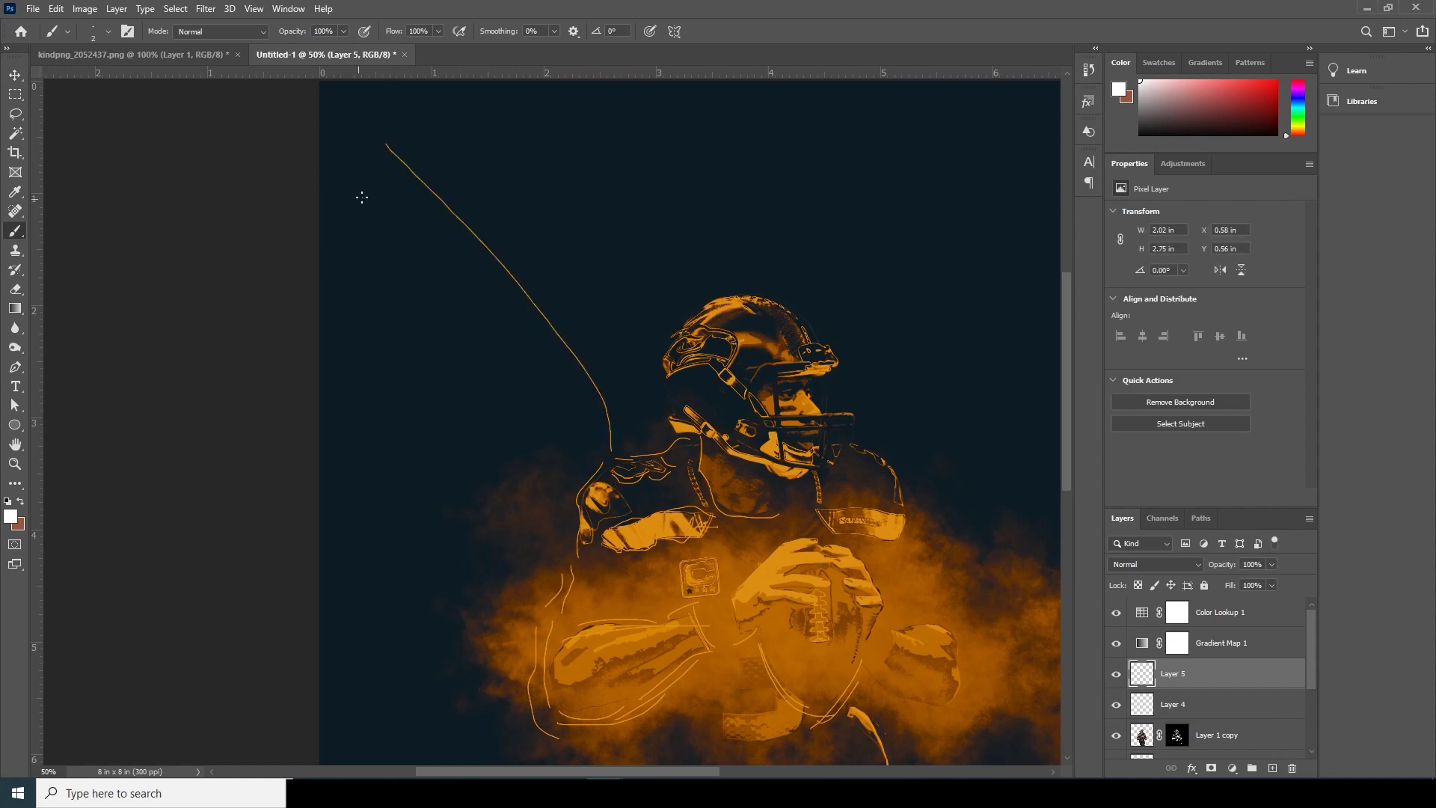
pyautogui.moveTo(386, 149)
pyautogui.mouseDown()
pyautogui.moveTo(535, 426)
pyautogui.moveTo(623, 504)
pyautogui.mouseUp()
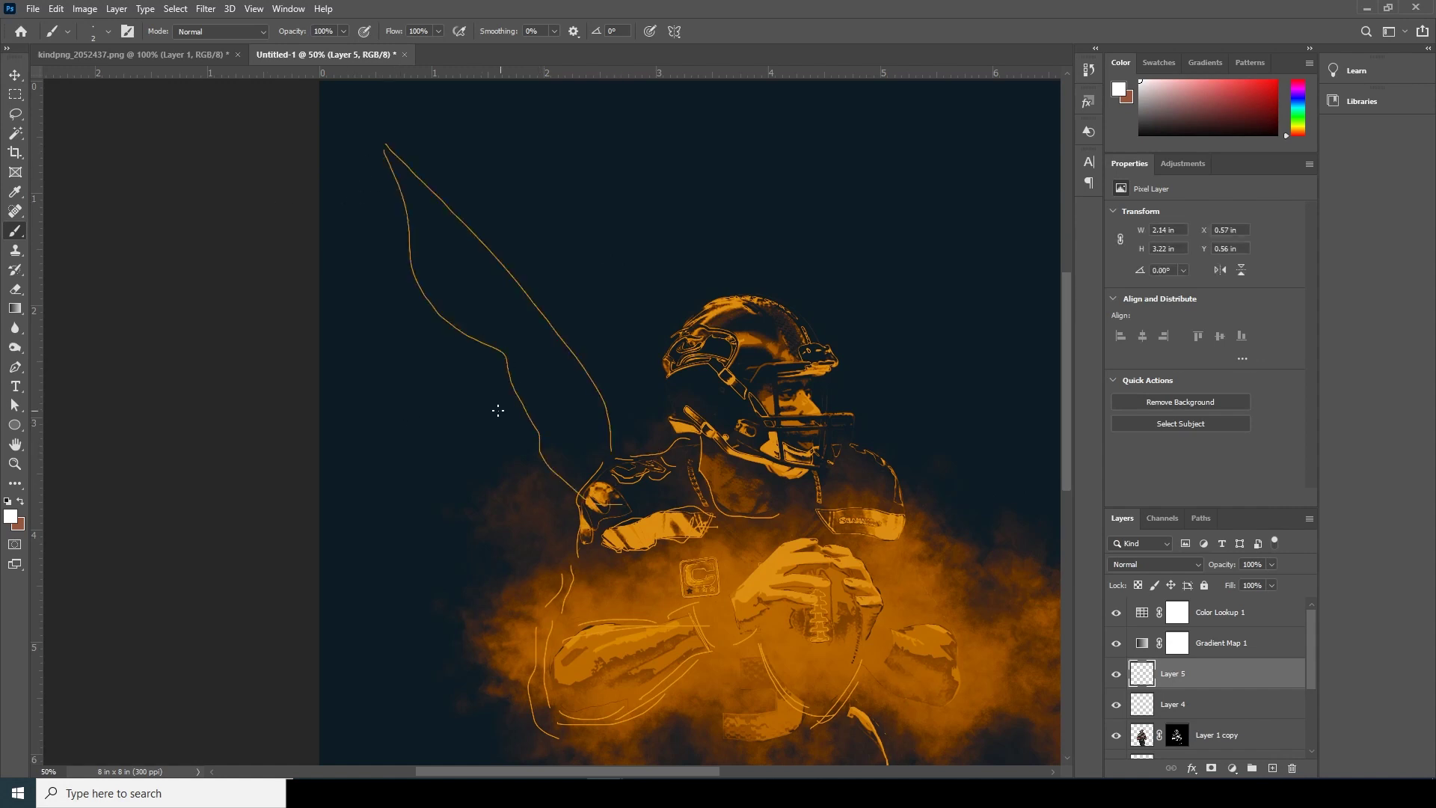
pyautogui.moveTo(621, 349)
pyautogui.mouseDown()
pyautogui.moveTo(508, 154)
pyautogui.moveTo(497, 181)
pyautogui.moveTo(603, 435)
pyautogui.mouseUp()
pyautogui.moveTo(490, 166)
pyautogui.mouseDown()
pyautogui.moveTo(550, 184)
pyautogui.moveTo(610, 287)
pyautogui.moveTo(628, 437)
pyautogui.mouseUp()
pyautogui.moveTo(633, 299); pyautogui.dragTo(641, 519)
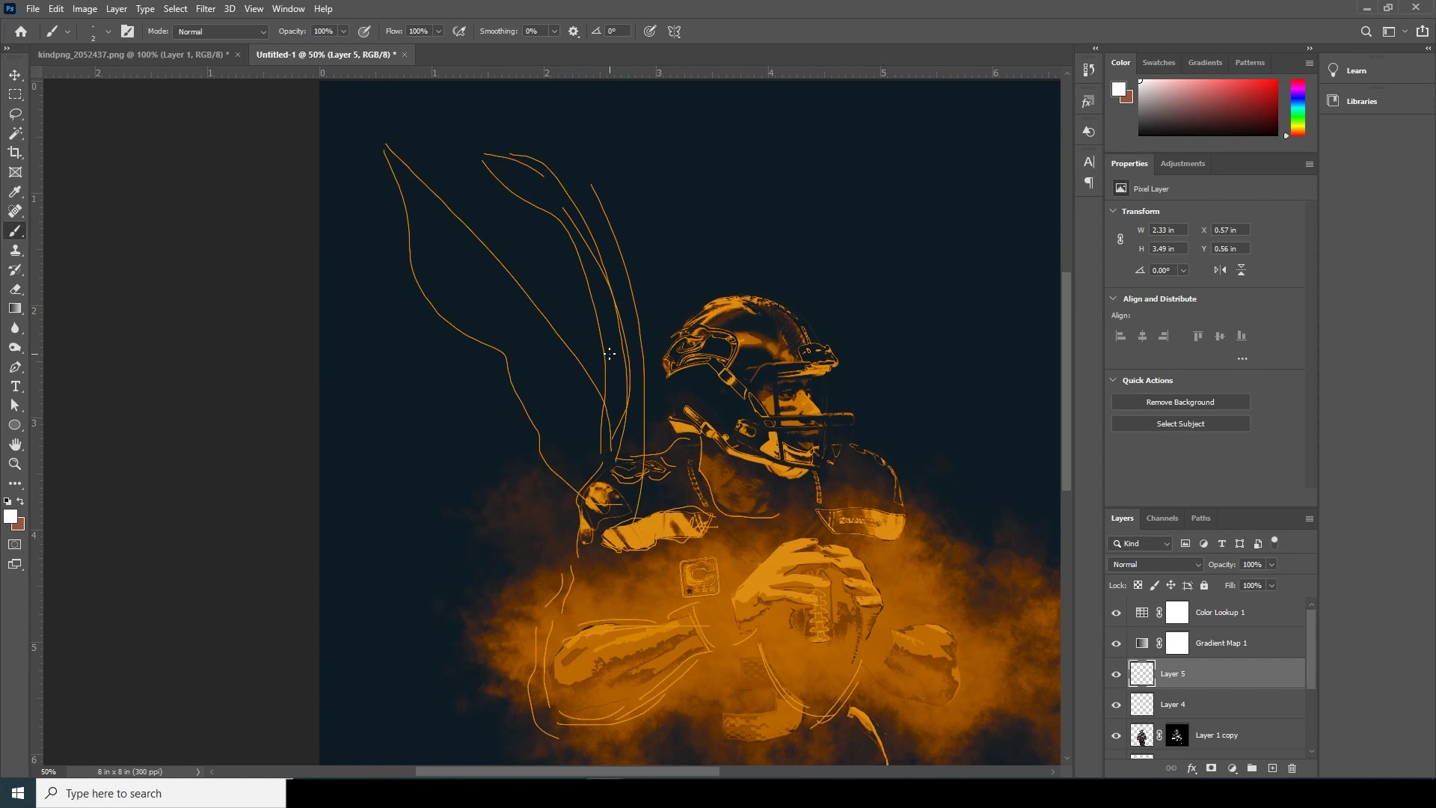
# Fill in the wing sketch with inner feather lines, lower curves and dense short strokes converging on the shoulder
pyautogui.moveTo(433, 204); pyautogui.dragTo(613, 435)
pyautogui.moveTo(492, 291); pyautogui.dragTo(610, 452)
pyautogui.moveTo(515, 351); pyautogui.dragTo(597, 482)
pyautogui.moveTo(504, 404); pyautogui.dragTo(581, 520)
pyautogui.moveTo(437, 371); pyautogui.dragTo(579, 516)
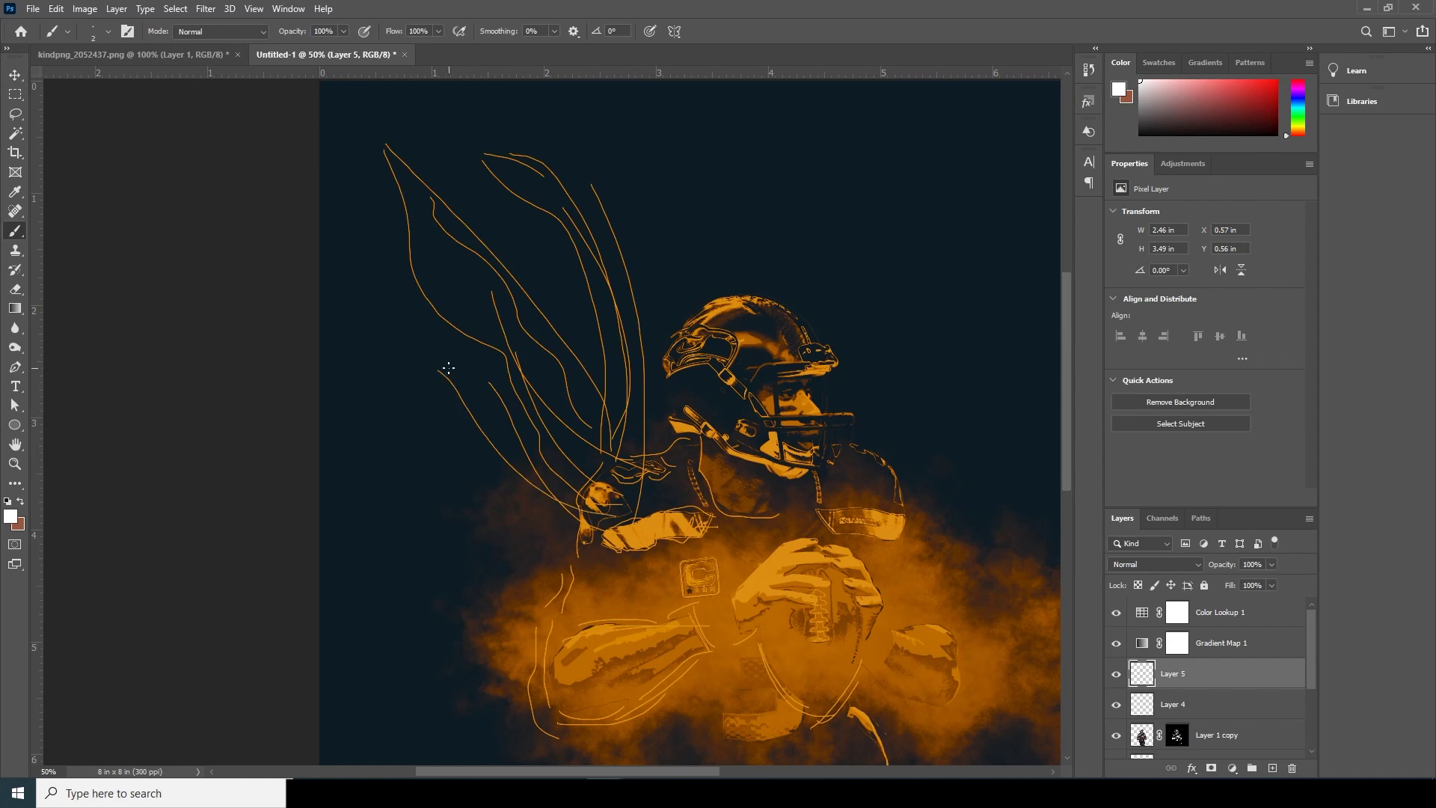
pyautogui.moveTo(459, 382); pyautogui.dragTo(527, 486)
pyautogui.moveTo(464, 426); pyautogui.dragTo(595, 527)
pyautogui.moveTo(456, 262); pyautogui.dragTo(488, 336)
pyautogui.moveTo(562, 445)
pyautogui.mouseDown()
pyautogui.moveTo(631, 468)
pyautogui.moveTo(638, 511)
pyautogui.moveTo(562, 499)
pyautogui.moveTo(571, 526)
pyautogui.moveTo(595, 479)
pyautogui.moveTo(525, 389)
pyautogui.mouseUp()
pyautogui.moveTo(387, 218)
pyautogui.mouseDown()
pyautogui.moveTo(475, 333)
pyautogui.moveTo(504, 401)
pyautogui.mouseUp()
pyautogui.moveTo(463, 232); pyautogui.dragTo(515, 524)
pyautogui.moveTo(487, 269); pyautogui.dragTo(533, 556)
pyautogui.moveTo(508, 352); pyautogui.dragTo(524, 560)
pyautogui.moveTo(509, 437)
pyautogui.mouseDown()
pyautogui.moveTo(501, 569)
pyautogui.moveTo(527, 643)
pyautogui.mouseUp()
# Sketch pairs of long flowing lines along the player's legs from below the haze to the canvas's lower edge
pyautogui.hotkey('ctrl', '-')
pyautogui.moveTo(490, 559); pyautogui.dragTo(542, 644)
pyautogui.moveTo(550, 561); pyautogui.dragTo(586, 643)
pyautogui.moveTo(607, 641); pyautogui.dragTo(620, 579)
pyautogui.moveTo(598, 518); pyautogui.dragTo(624, 559)
pyautogui.moveTo(645, 522); pyautogui.dragTo(737, 645)
pyautogui.moveTo(662, 602); pyautogui.dragTo(722, 645)
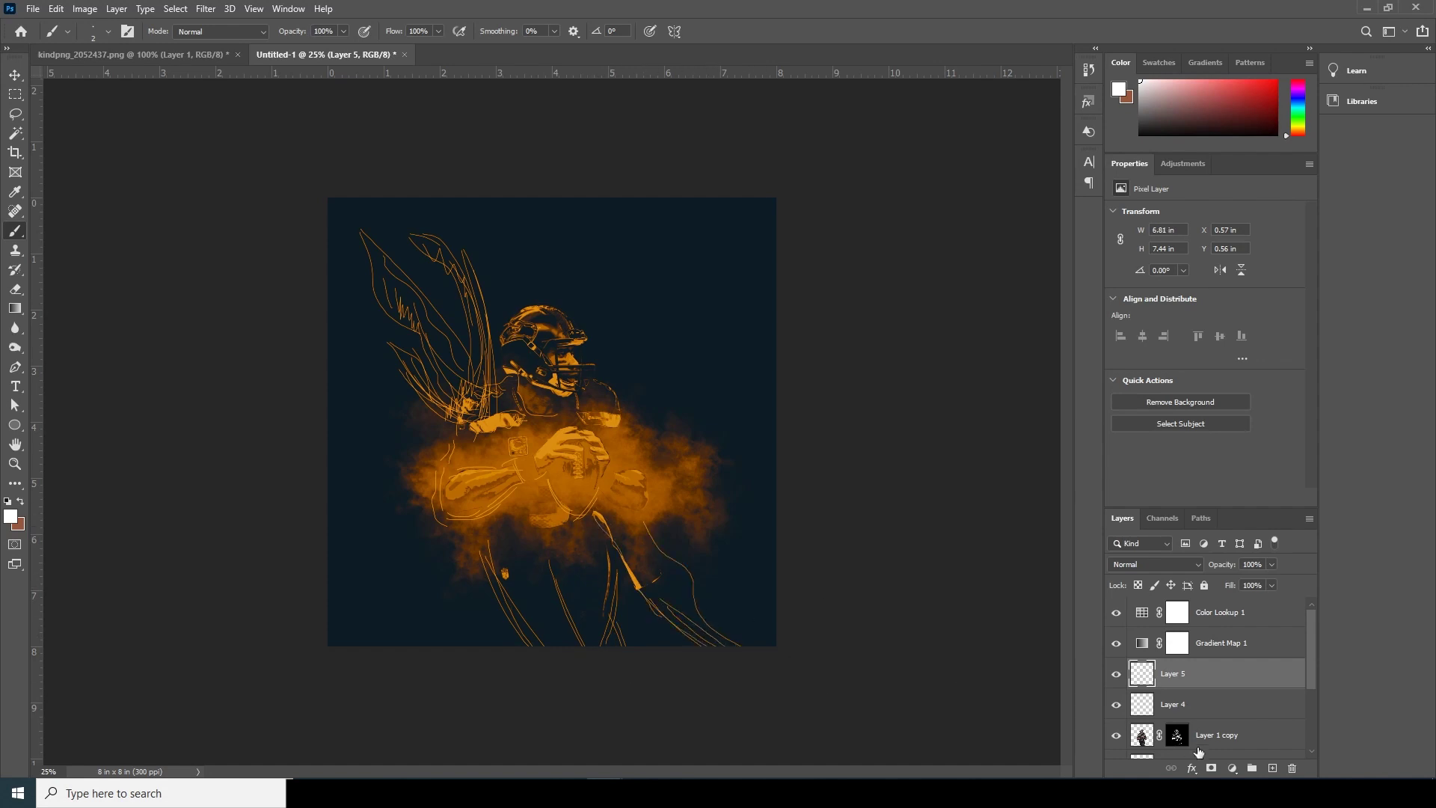
# Add another empty layer above the wing sketch layer and sketch a few thin strokes around the player's shoulder and arm
pyautogui.click(1272, 768)
pyautogui.hotkey('ctrl', '+')
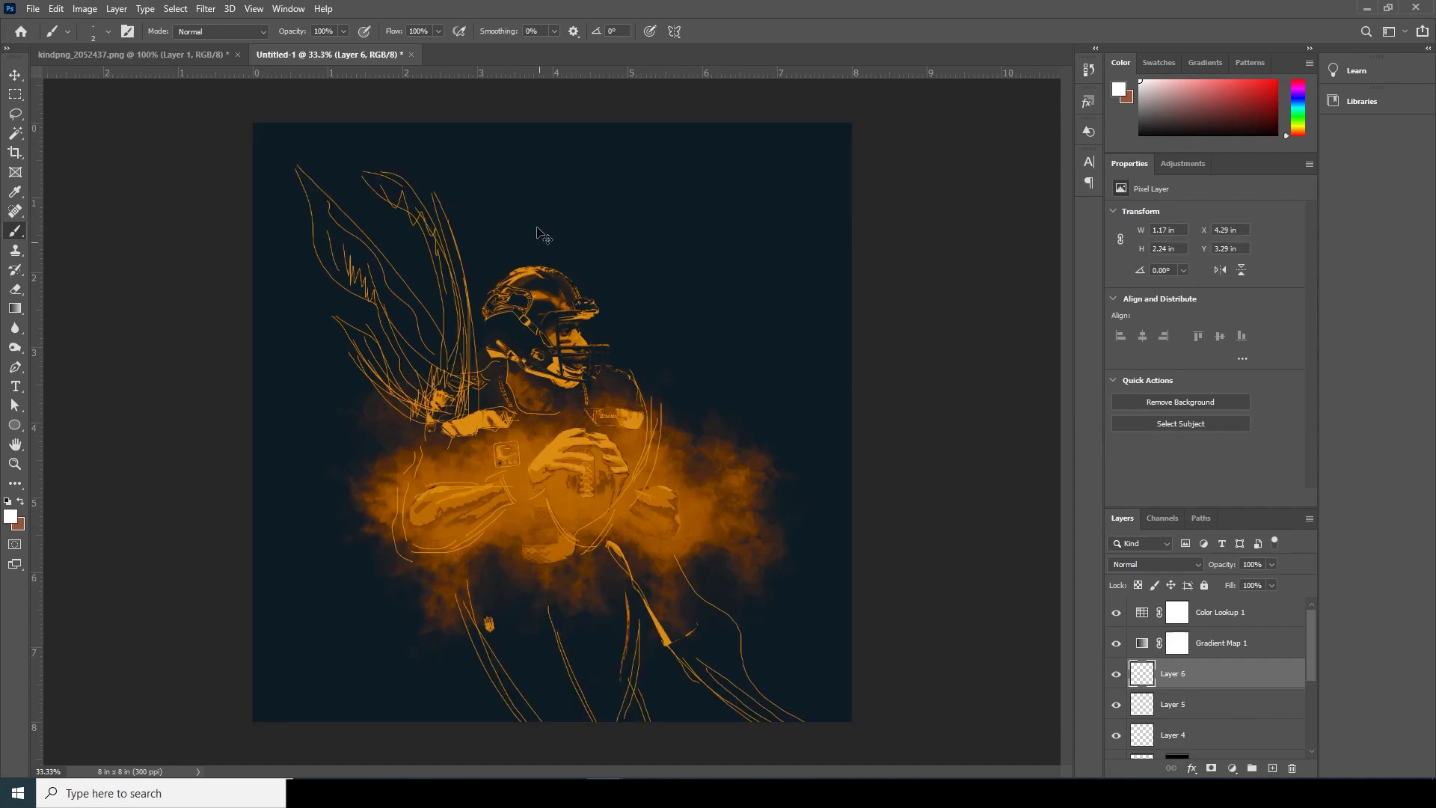
pyautogui.hotkey('ctrl', '+')
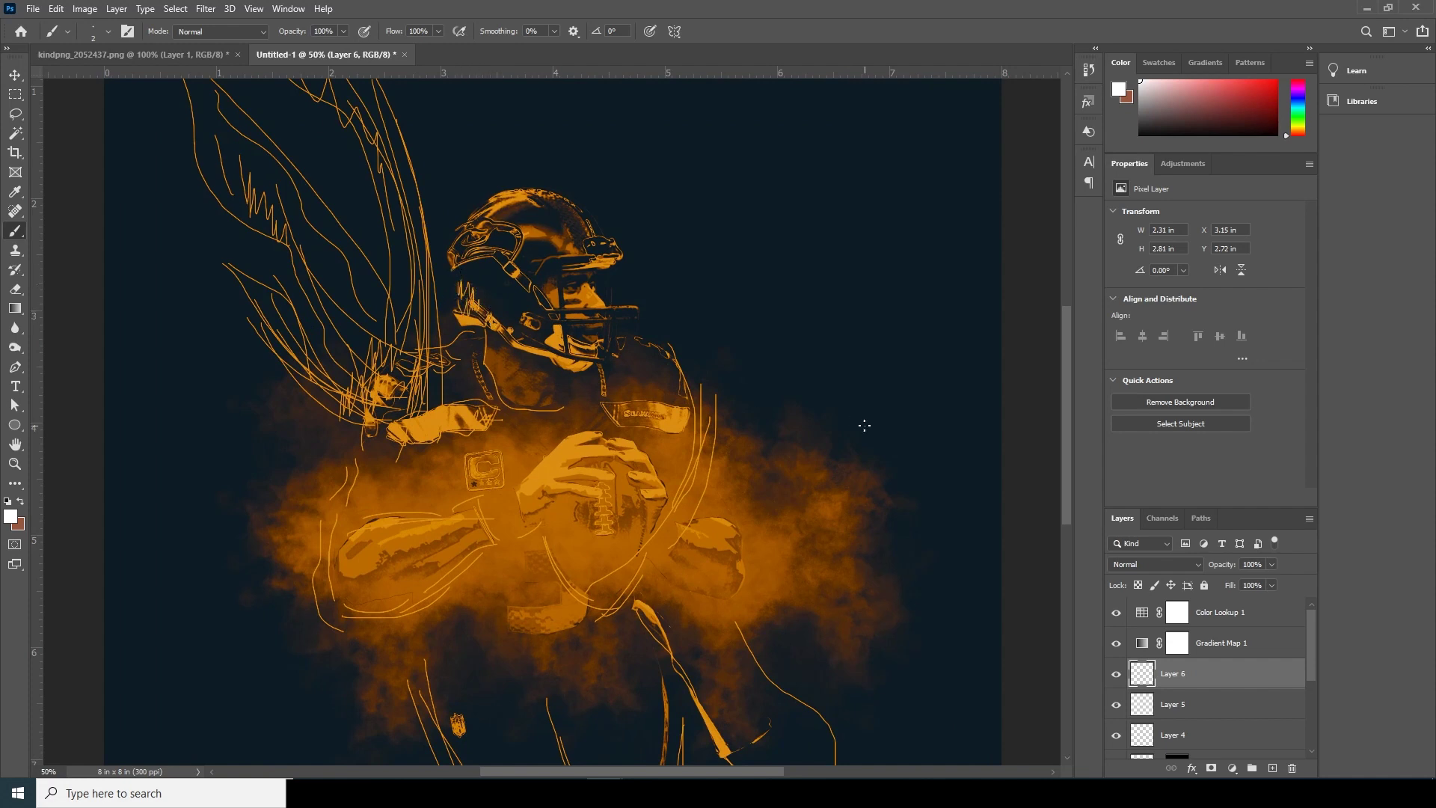
pyautogui.hotkey('ctrl', '-')
# Apply an Outer Glow with 66% opacity to the outline sketch on Layer 4
pyautogui.hotkey('alt', '[')
pyautogui.hotkey('alt', '[')
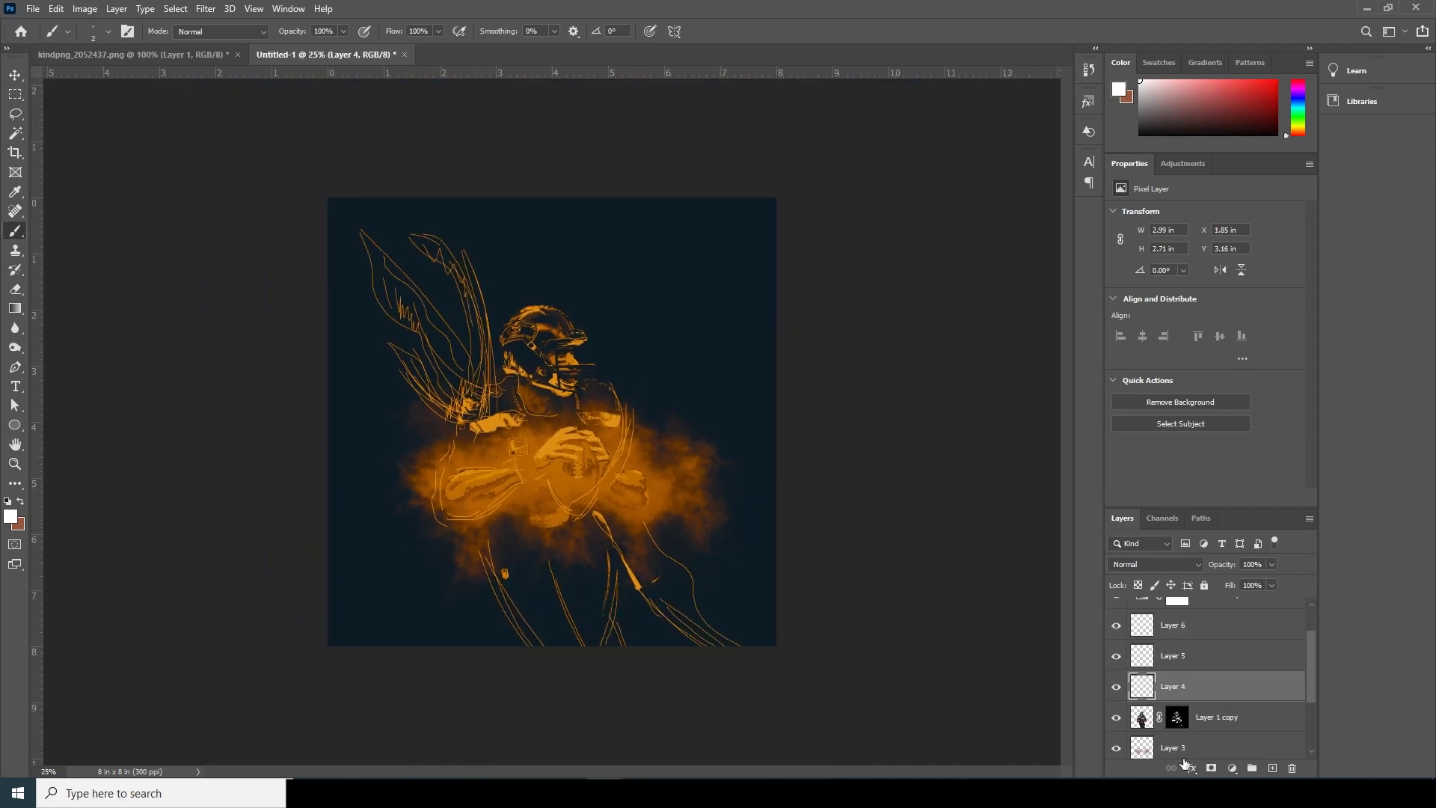
pyautogui.click(1192, 770)
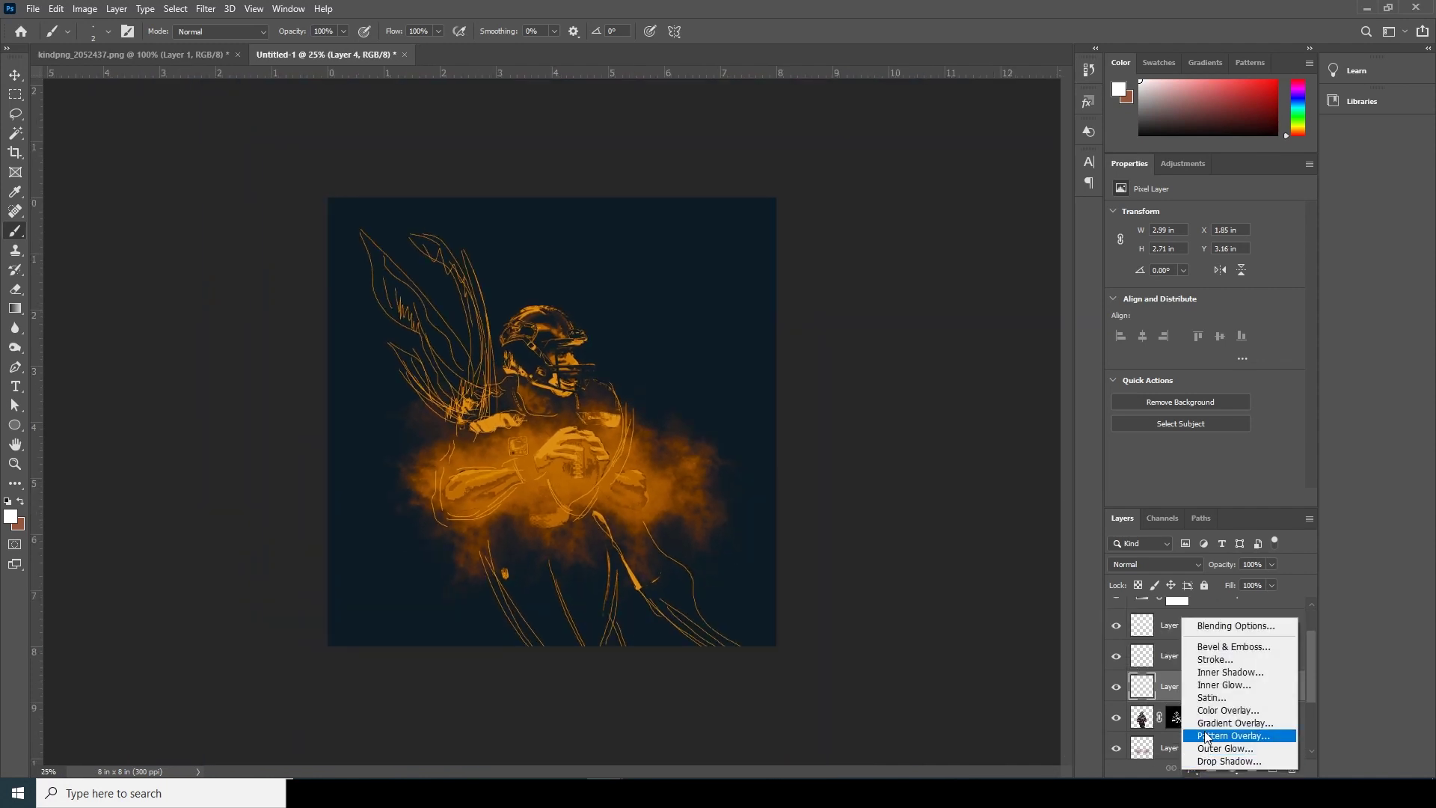
pyautogui.click(1212, 750)
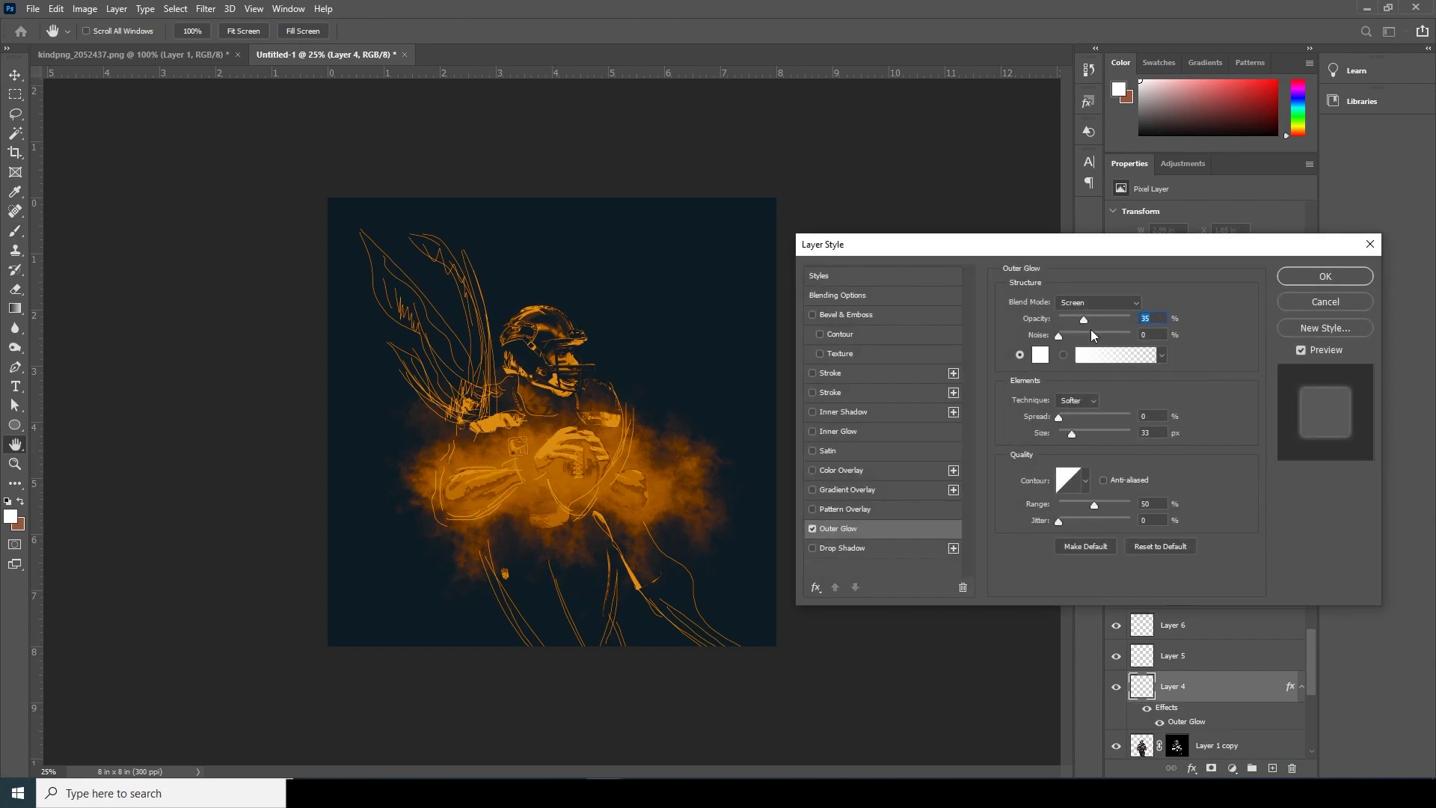
pyautogui.moveTo(1091, 321); pyautogui.dragTo(1108, 318)
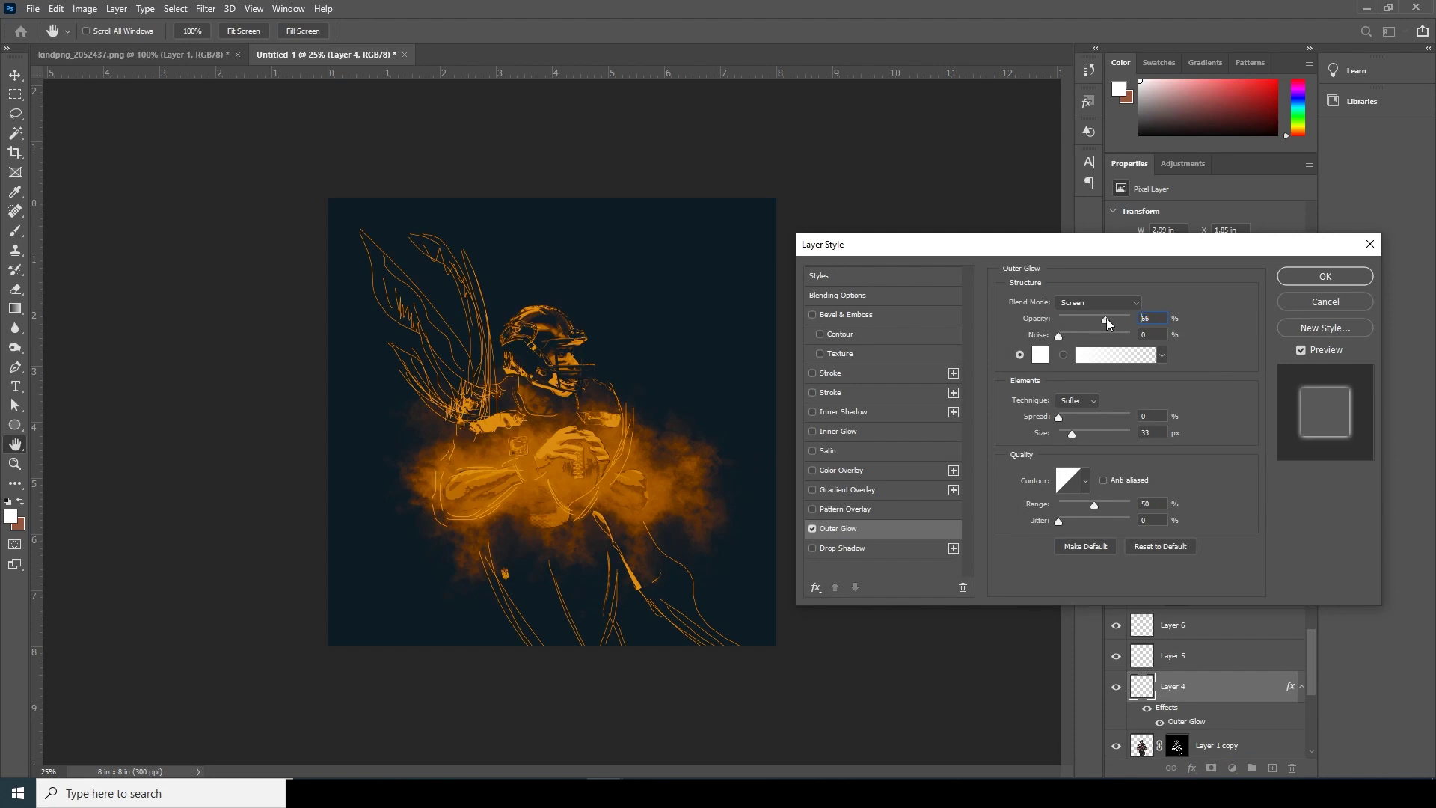
pyautogui.click(1302, 281)
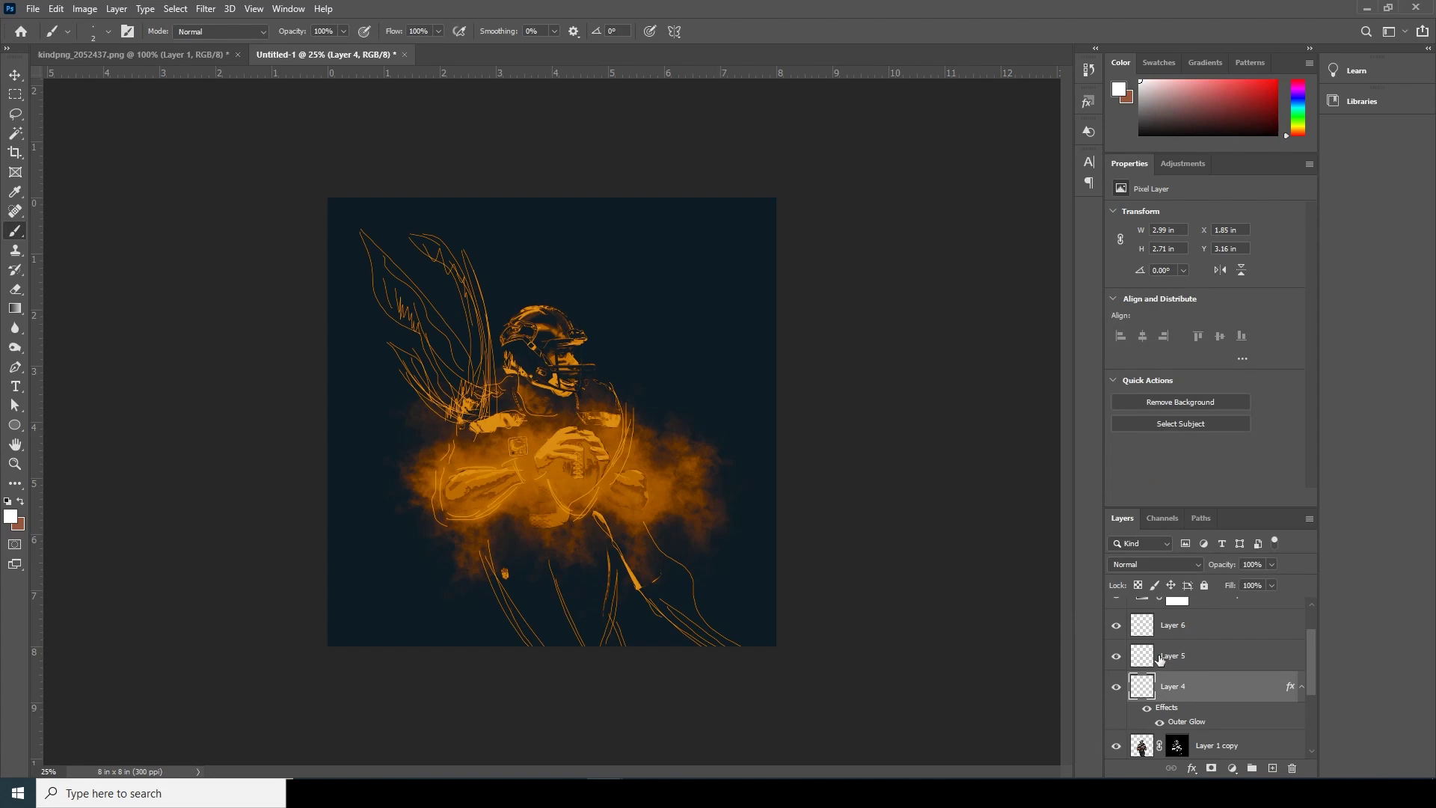
# Apply the same 66% opacity Outer Glow to the wing sketch on Layer 5
pyautogui.click(1164, 659)
pyautogui.click(1116, 656)
pyautogui.click(1117, 656)
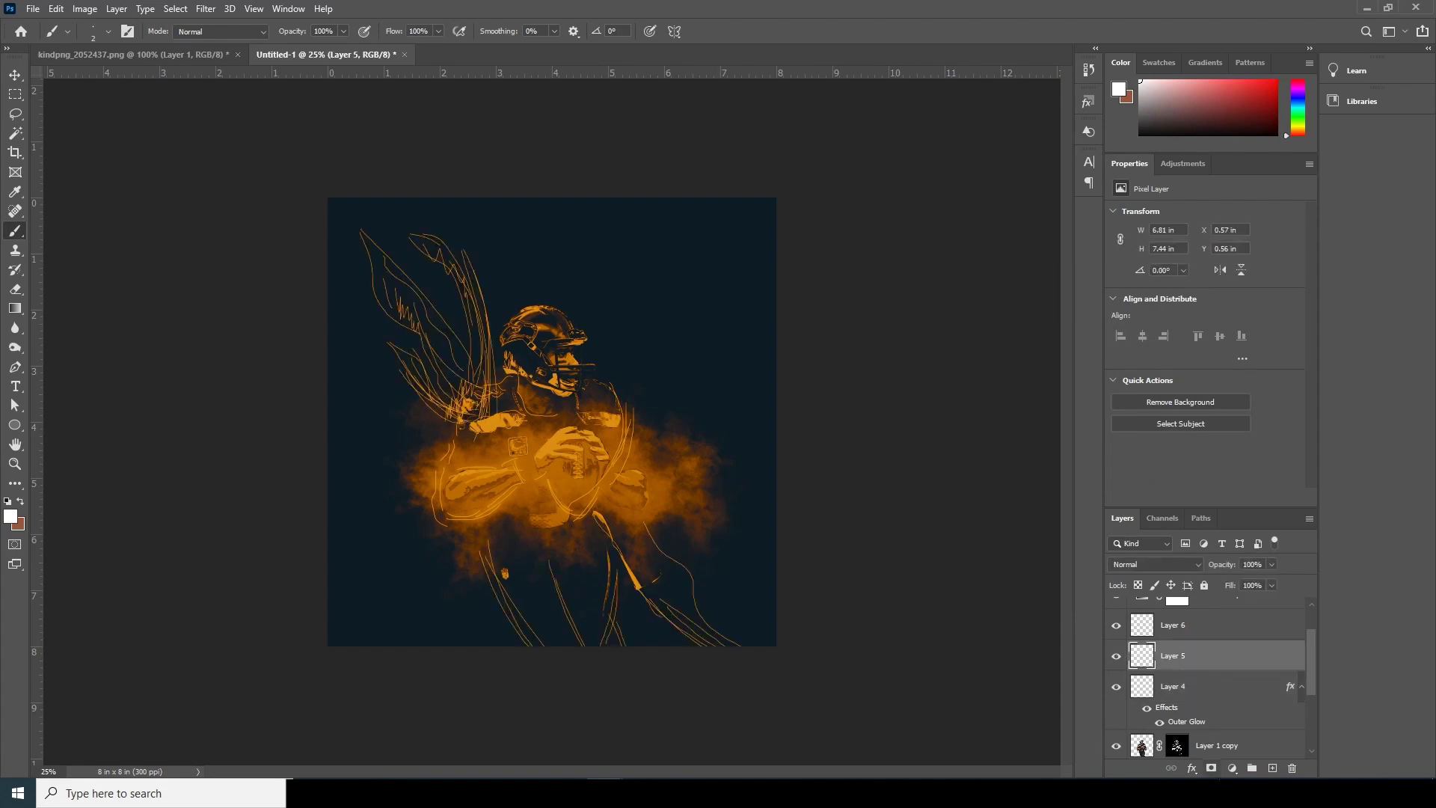
pyautogui.click(1192, 774)
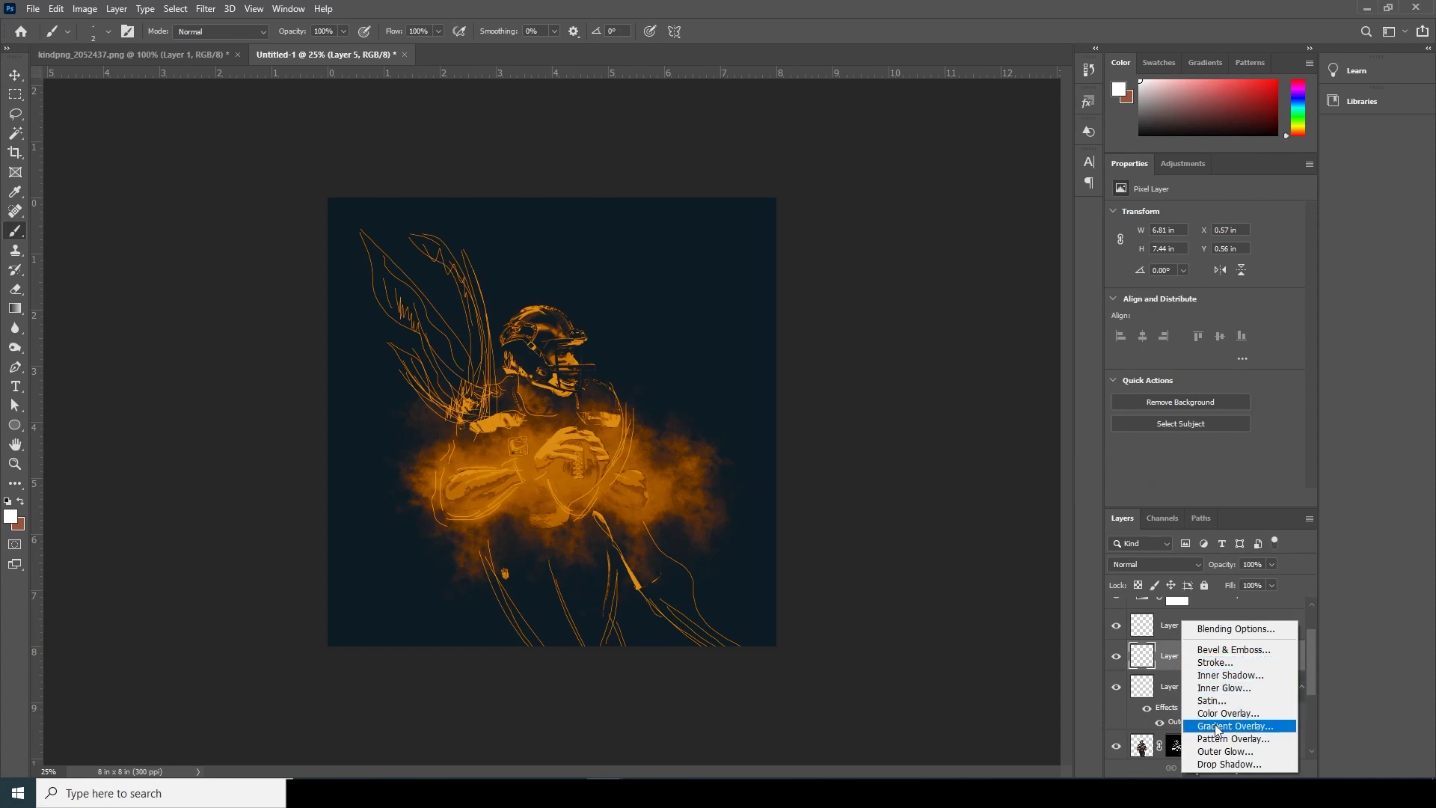
pyautogui.click(1226, 752)
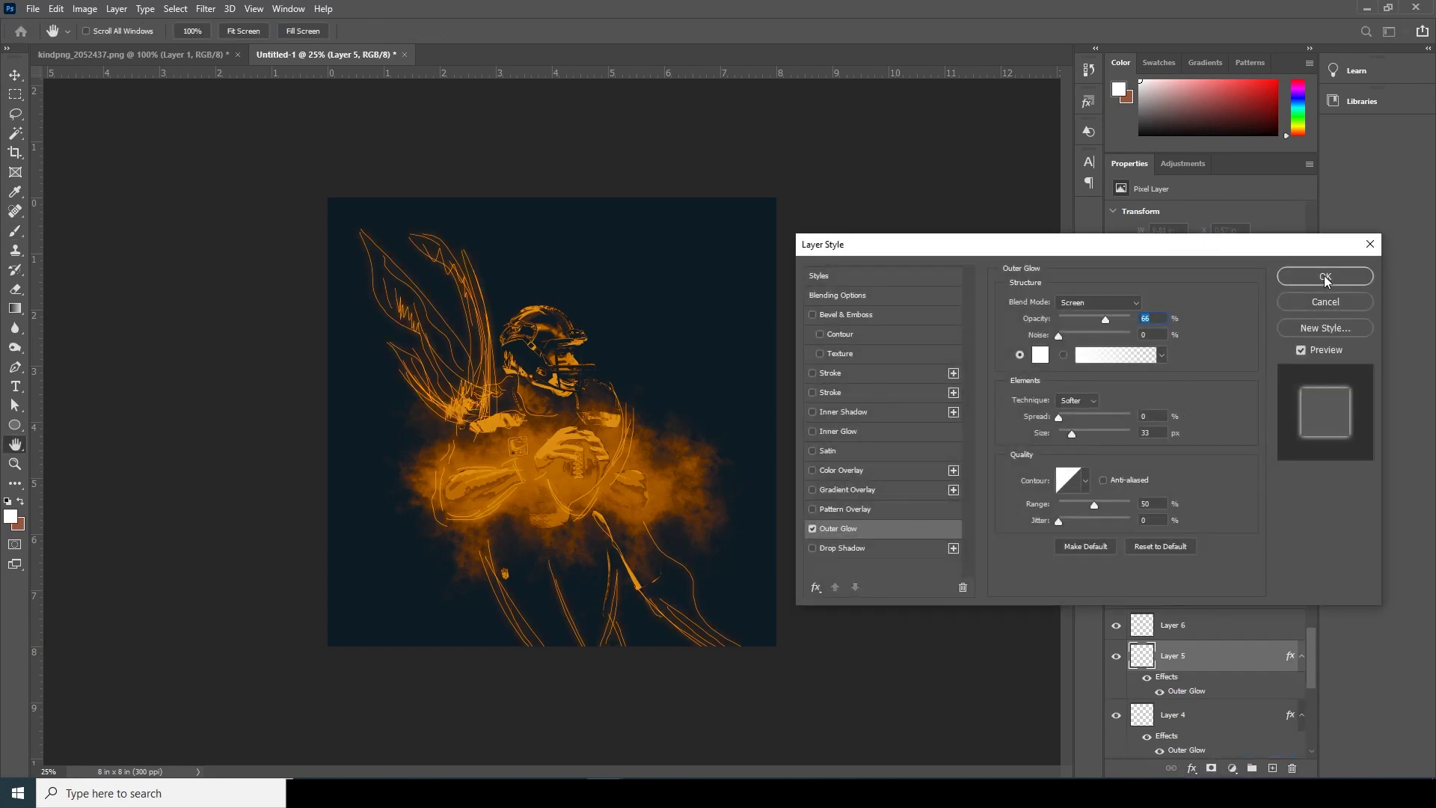
pyautogui.click(1325, 277)
pyautogui.press('b')
# Give Layer 6 the same Outer Glow style as the other sketch layers
pyautogui.click(1166, 639)
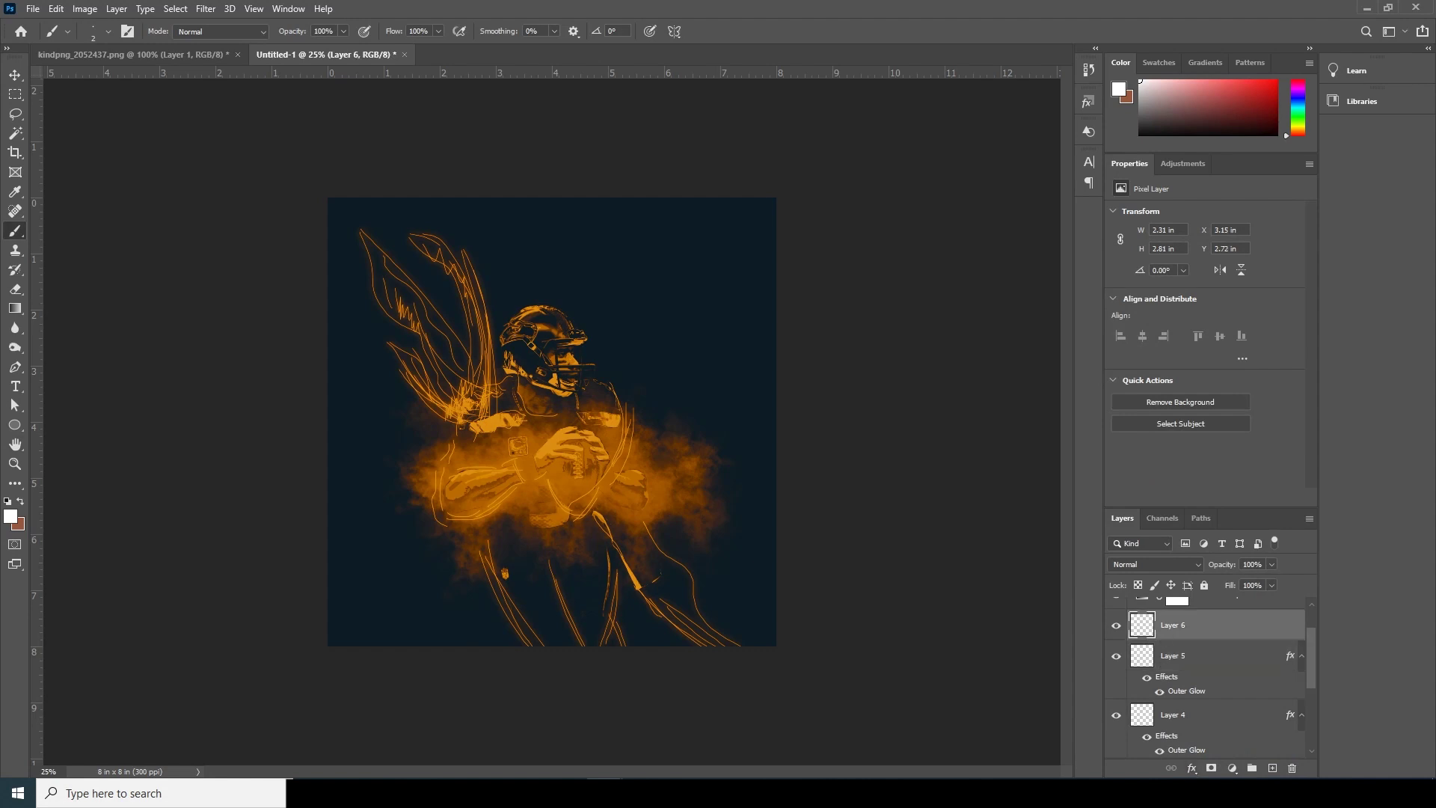
pyautogui.click(1191, 768)
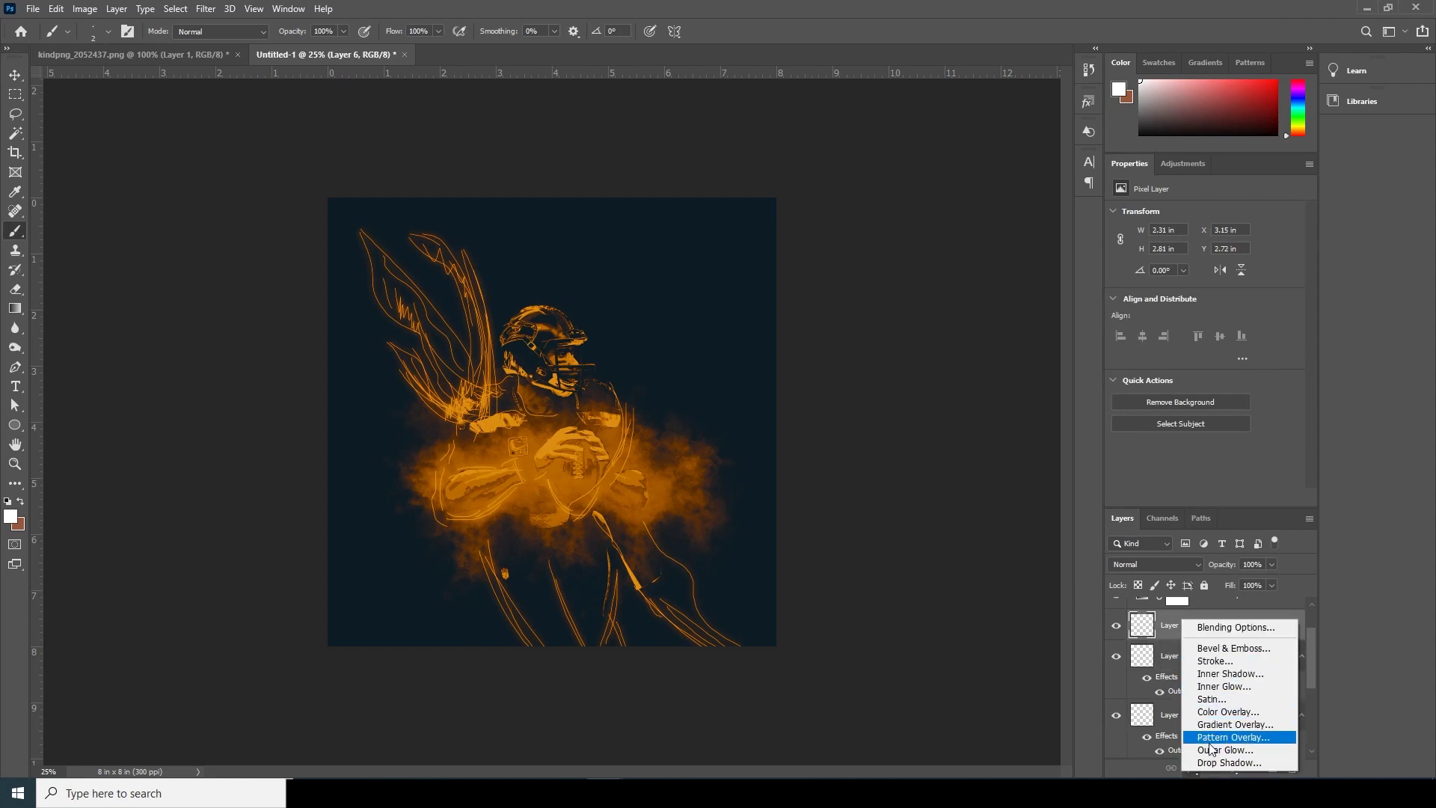
pyautogui.click(1207, 749)
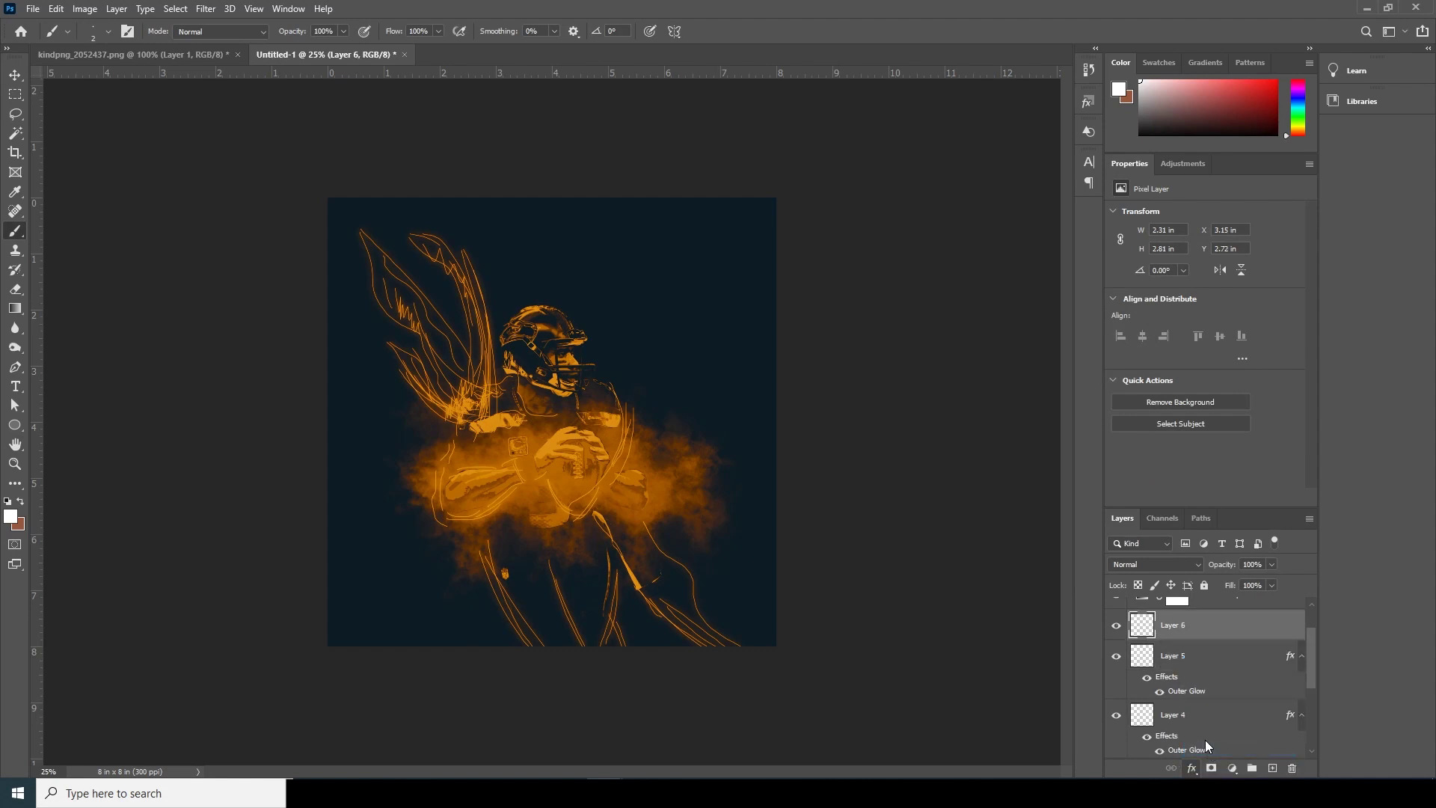
pyautogui.click(1315, 279)
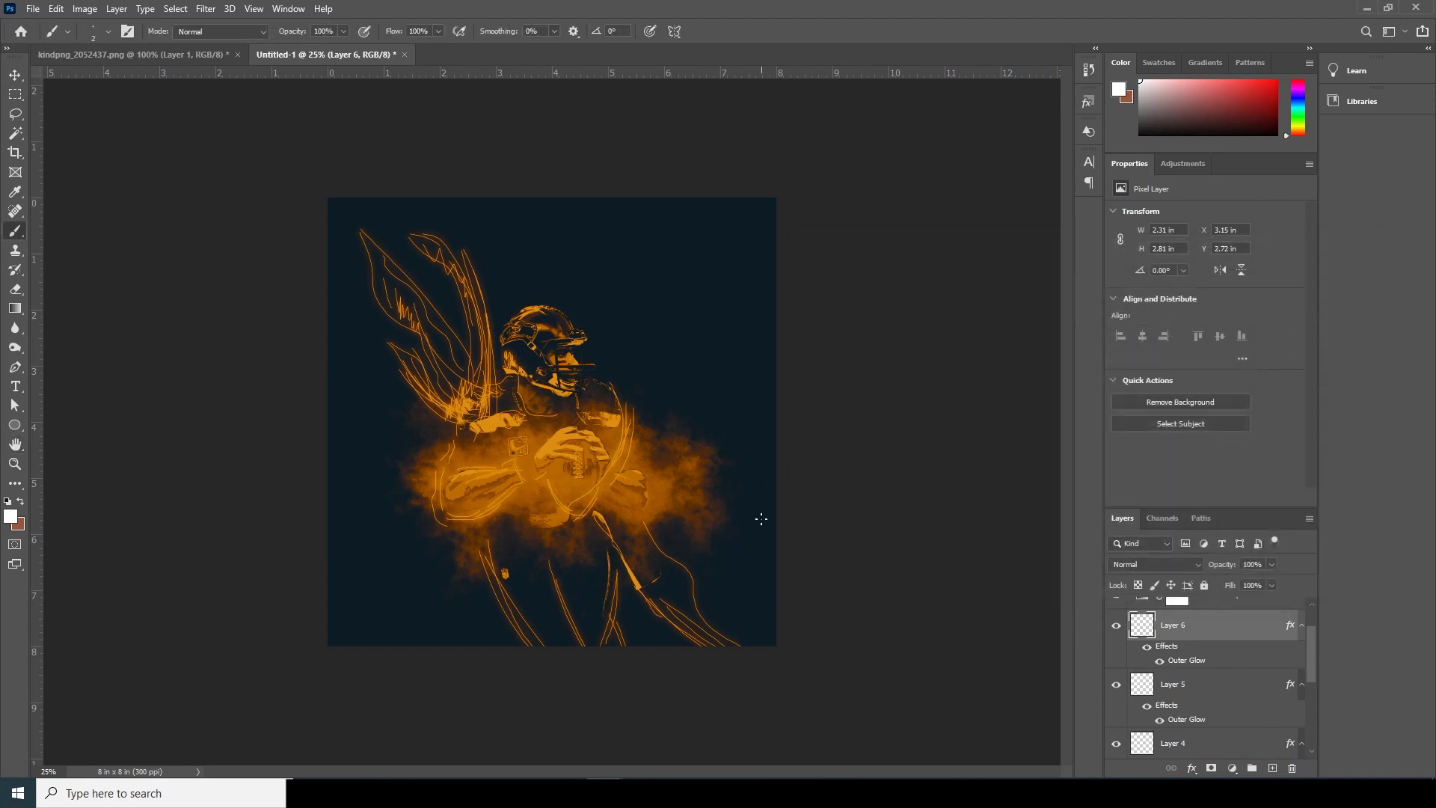
# Sketch glowing strokes on Layer 6 over the helmet's back edge, face mask and shoulder pad, and outline the Seahawks sleeve band
pyautogui.hotkey('ctrl', '+')
pyautogui.hotkey('ctrl', '+')
pyautogui.hotkey('ctrl', '+')
pyautogui.hotkey('ctrl', '+')
pyautogui.hotkey('ctrl', '+')
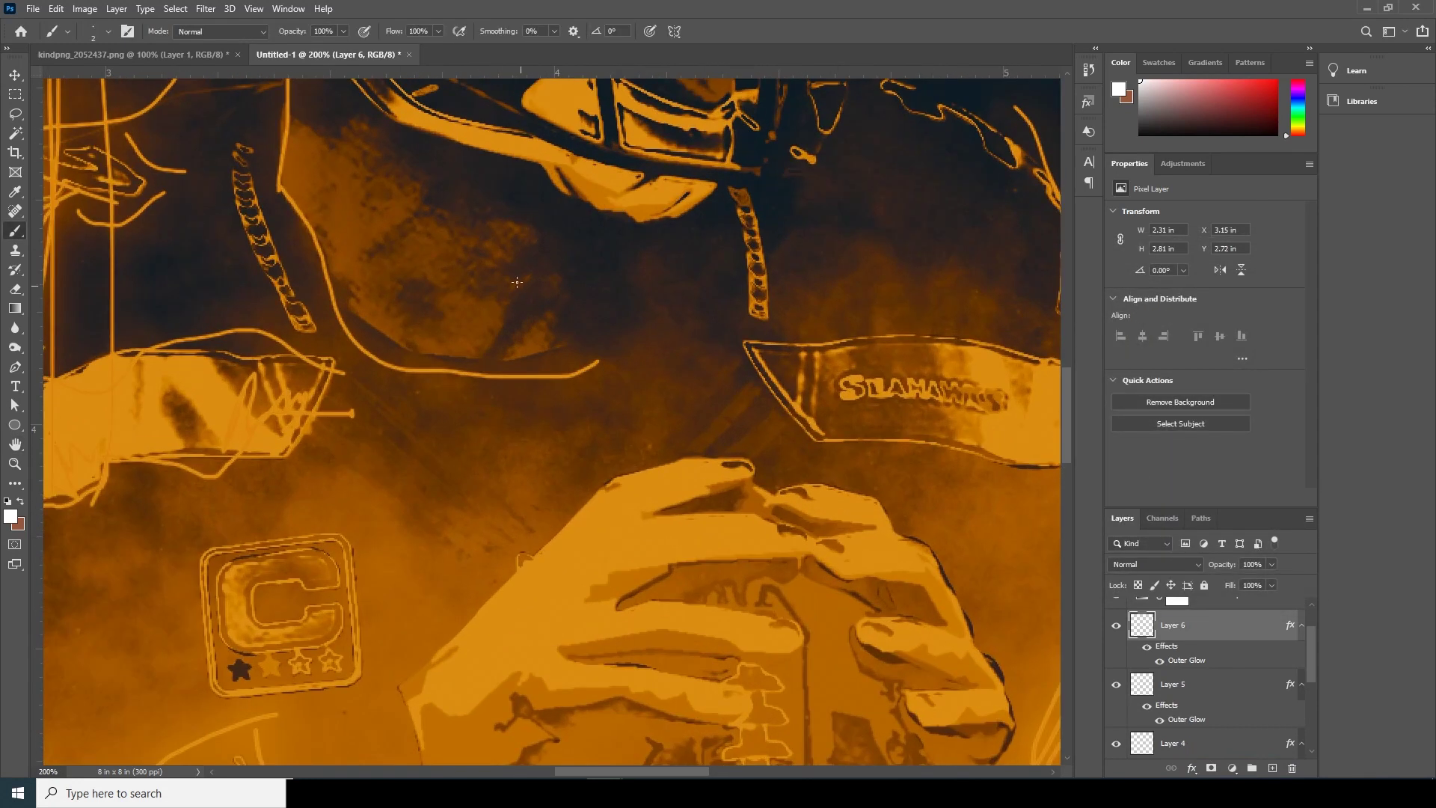
pyautogui.moveTo(516, 282); pyautogui.dragTo(625, 529)
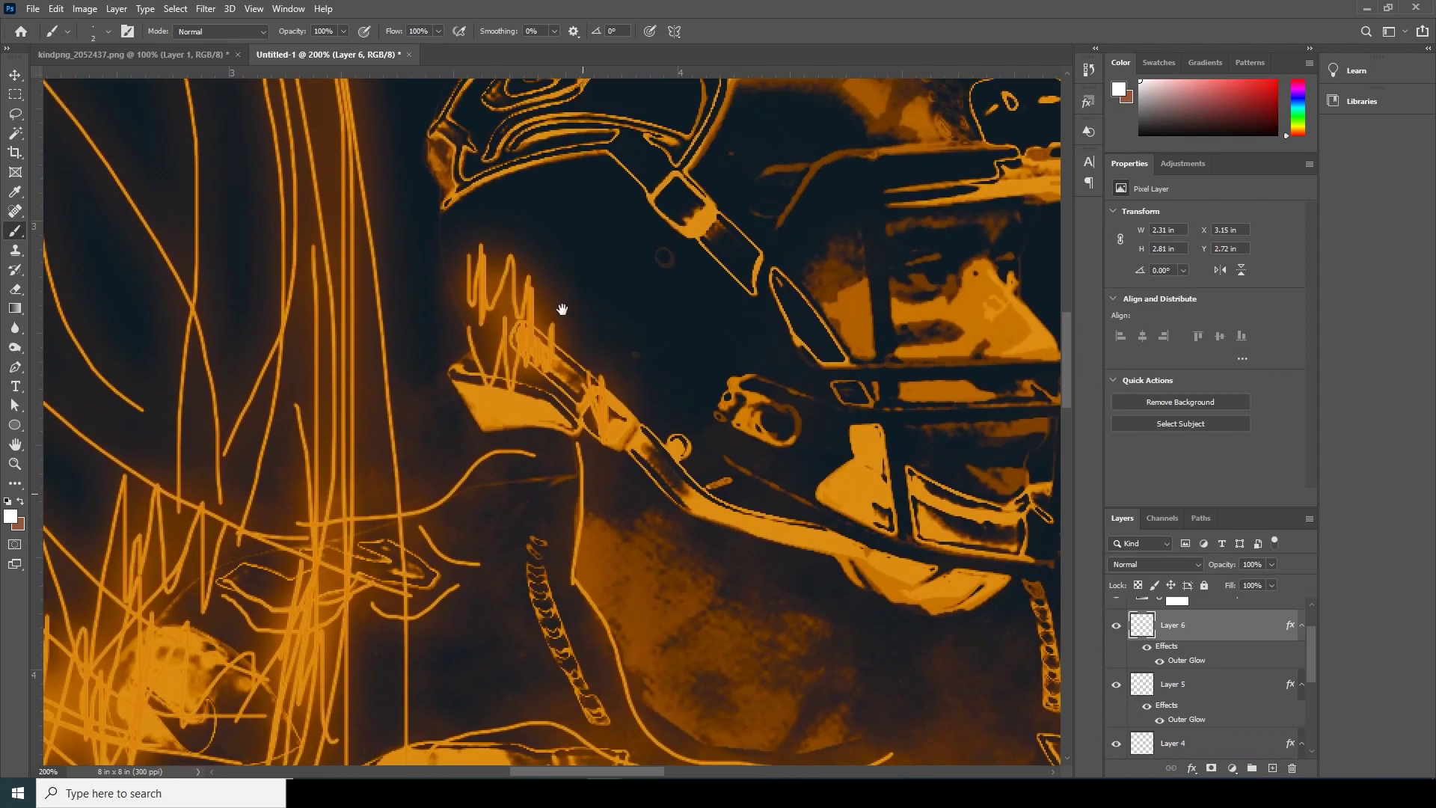
pyautogui.moveTo(423, 349)
pyautogui.mouseDown()
pyautogui.moveTo(578, 306)
pyautogui.moveTo(669, 389)
pyautogui.mouseUp()
pyautogui.moveTo(673, 318)
pyautogui.mouseDown()
pyautogui.moveTo(736, 396)
pyautogui.moveTo(763, 490)
pyautogui.moveTo(815, 523)
pyautogui.mouseUp()
pyautogui.moveTo(768, 410)
pyautogui.mouseDown()
pyautogui.moveTo(830, 341)
pyautogui.moveTo(637, 337)
pyautogui.mouseUp()
pyautogui.moveTo(823, 464)
pyautogui.mouseDown()
pyautogui.moveTo(853, 294)
pyautogui.moveTo(935, 580)
pyautogui.mouseUp()
pyautogui.moveTo(982, 539); pyautogui.dragTo(568, 217)
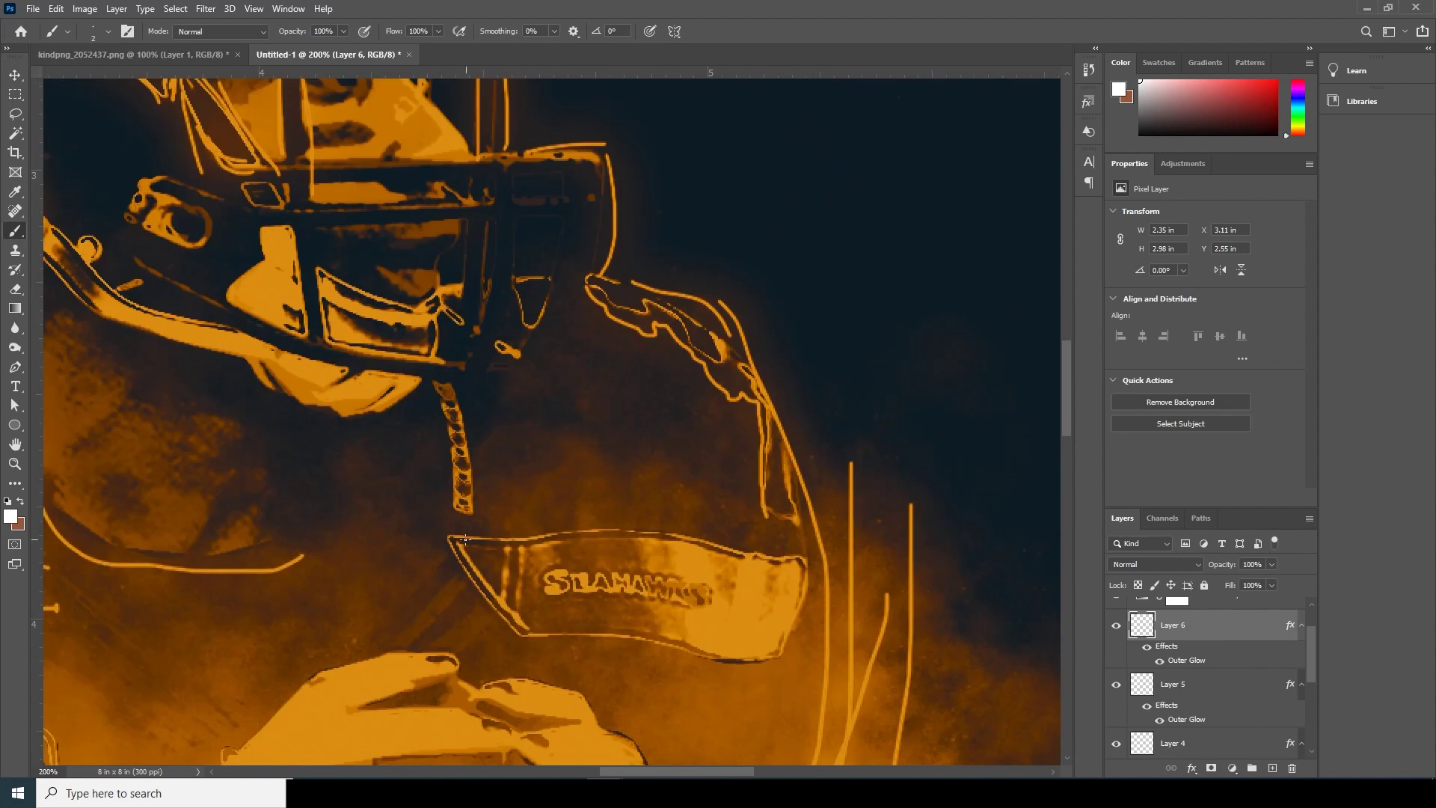
pyautogui.moveTo(740, 624)
pyautogui.mouseDown()
pyautogui.moveTo(773, 524)
pyautogui.moveTo(1117, 610)
pyautogui.mouseUp()
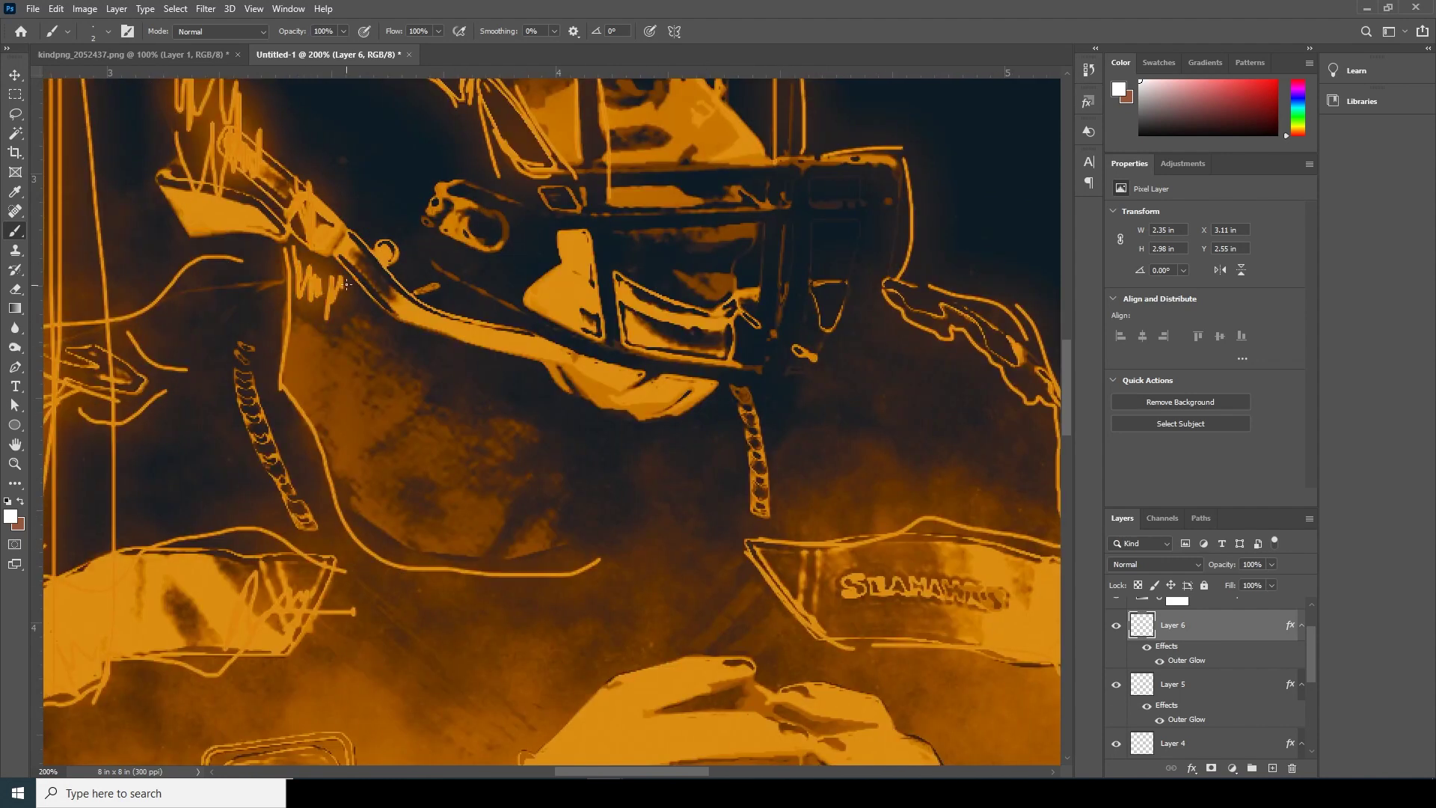
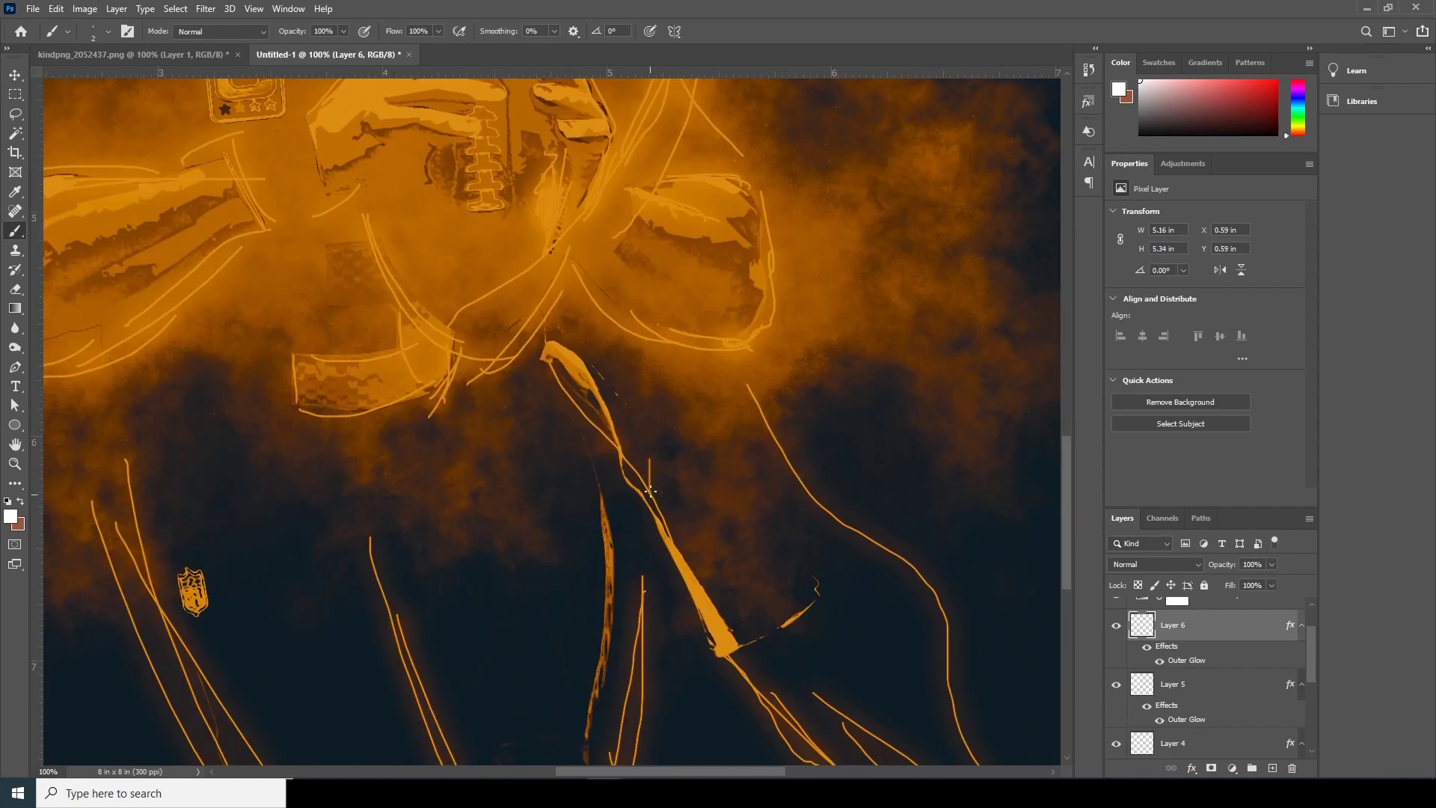
# Sketch zigzag hatching along the player's pants stripe and down the outer leg to the canvas's lower edge
pyautogui.moveTo(651, 463)
pyautogui.mouseDown()
pyautogui.moveTo(774, 613)
pyautogui.moveTo(738, 527)
pyautogui.moveTo(570, 345)
pyautogui.moveTo(590, 360)
pyautogui.moveTo(559, 361)
pyautogui.moveTo(556, 337)
pyautogui.moveTo(643, 539)
pyautogui.mouseUp()
pyautogui.scroll(-3, 632, 447)
pyautogui.hscroll(2, 632, 446)
pyautogui.scroll(-3, 618, 416)
pyautogui.hscroll(3, 619, 417)
pyautogui.moveTo(561, 382)
pyautogui.mouseDown()
pyautogui.moveTo(591, 453)
pyautogui.moveTo(714, 546)
pyautogui.mouseUp()
pyautogui.moveTo(776, 499)
pyautogui.mouseDown()
pyautogui.moveTo(643, 378)
pyautogui.moveTo(771, 550)
pyautogui.moveTo(703, 523)
pyautogui.moveTo(527, 389)
pyautogui.moveTo(778, 538)
pyautogui.mouseUp()
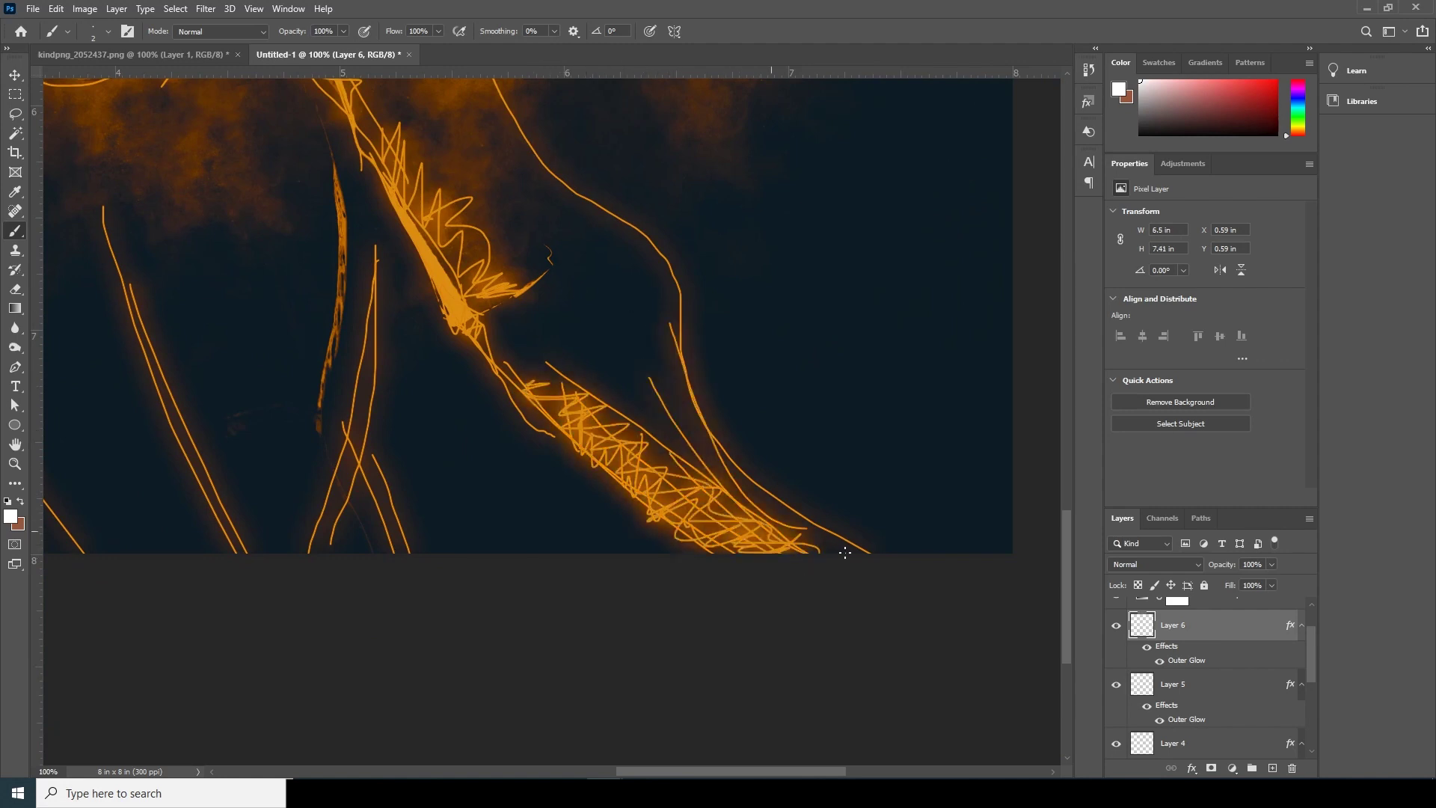
# Hatch the inner leg's dark stripe with dense strokes and extend a short side line and crossing lines toward the lower edge
pyautogui.hscroll(-5, 650, 522)
pyautogui.scroll(1, 651, 523)
pyautogui.moveTo(643, 479)
pyautogui.mouseDown()
pyautogui.moveTo(538, 502)
pyautogui.moveTo(646, 460)
pyautogui.mouseUp()
pyautogui.moveTo(610, 135); pyautogui.dragTo(654, 441)
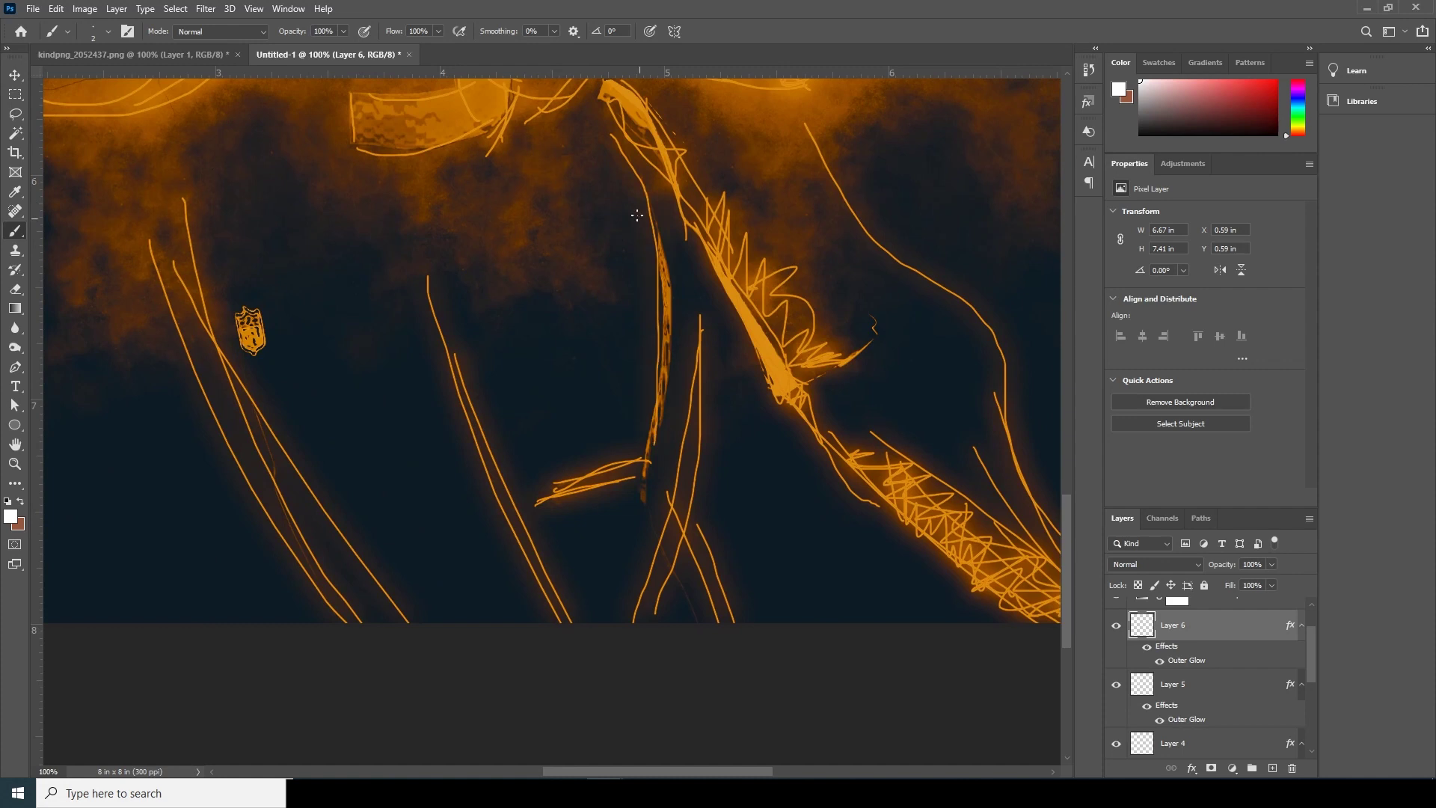
pyautogui.moveTo(635, 209); pyautogui.dragTo(669, 524)
pyautogui.moveTo(614, 157)
pyautogui.mouseDown()
pyautogui.moveTo(627, 327)
pyautogui.moveTo(645, 327)
pyautogui.moveTo(629, 468)
pyautogui.moveTo(650, 195)
pyautogui.mouseUp()
pyautogui.moveTo(650, 389)
pyautogui.mouseDown()
pyautogui.moveTo(661, 511)
pyautogui.moveTo(696, 621)
pyautogui.mouseUp()
pyautogui.moveTo(658, 516); pyautogui.dragTo(710, 620)
# Scribble over the small shield emblem on the pants and sketch strokes on the waistband and the patch above it
pyautogui.hscroll(-8, 353, 407)
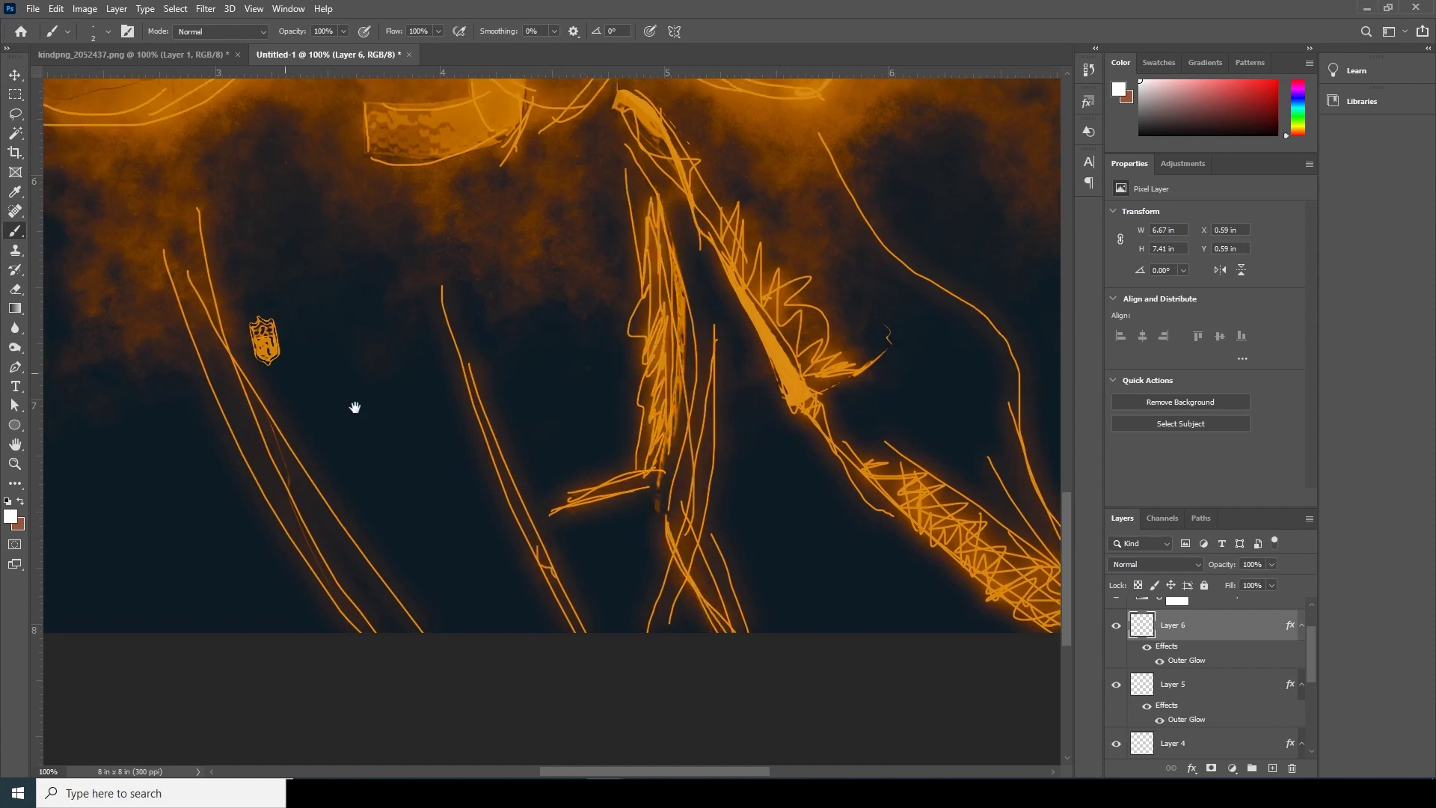
pyautogui.scroll(1, 352, 407)
pyautogui.moveTo(576, 367); pyautogui.dragTo(605, 419)
pyautogui.scroll(2, 733, 299)
pyautogui.moveTo(688, 303)
pyautogui.mouseDown()
pyautogui.moveTo(721, 300)
pyautogui.moveTo(821, 244)
pyautogui.mouseUp()
pyautogui.moveTo(716, 136); pyautogui.dragTo(712, 201)
pyautogui.moveTo(714, 196); pyautogui.dragTo(786, 184)
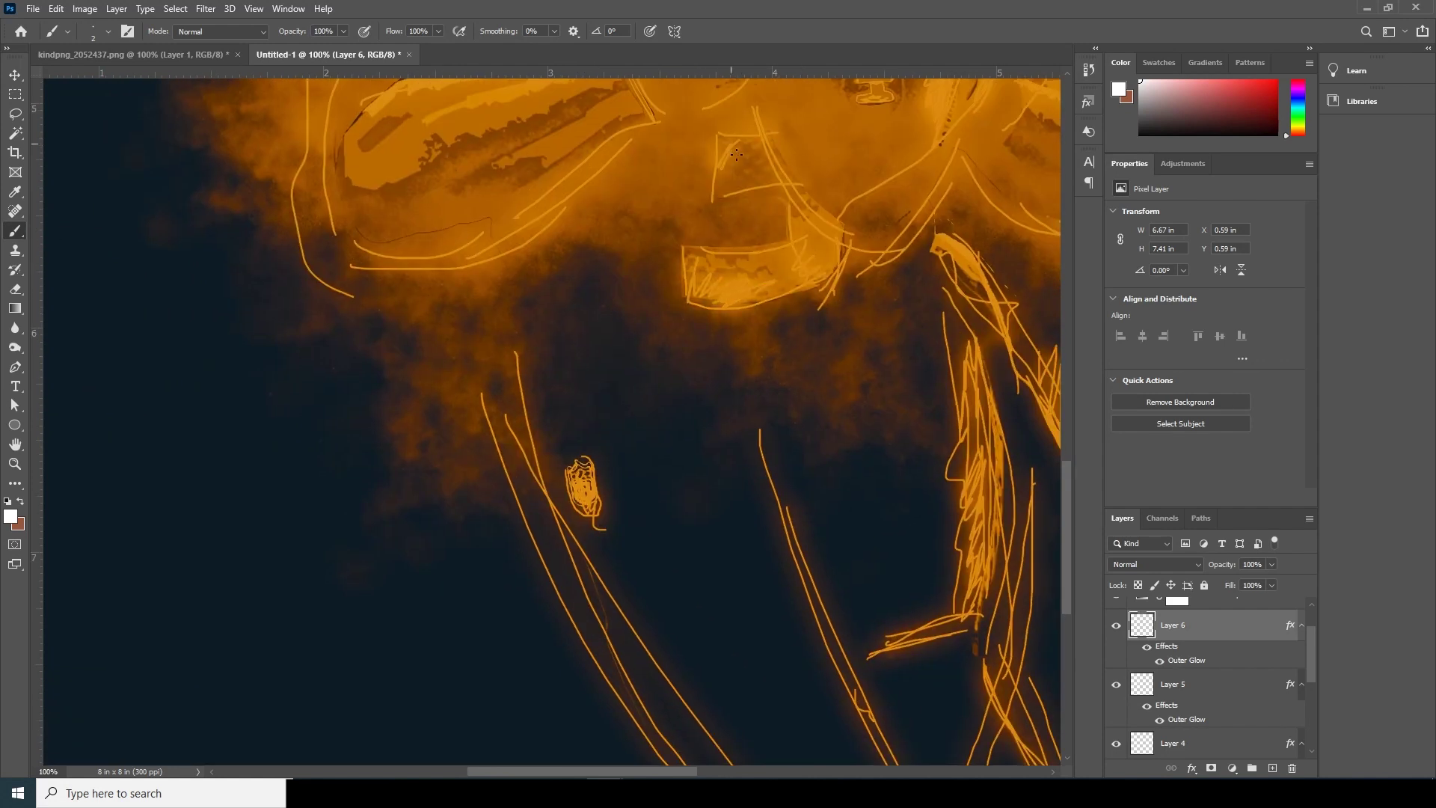
# Add short hatching strokes inside the helmet's front ridge, side and face mask
pyautogui.hotkey('ctrl', '-')
pyautogui.hotkey('ctrl', '-')
pyautogui.hotkey('ctrl', '-')
pyautogui.hotkey('ctrl', '+')
pyautogui.hotkey('ctrl', '+')
pyautogui.hotkey('ctrl', '+')
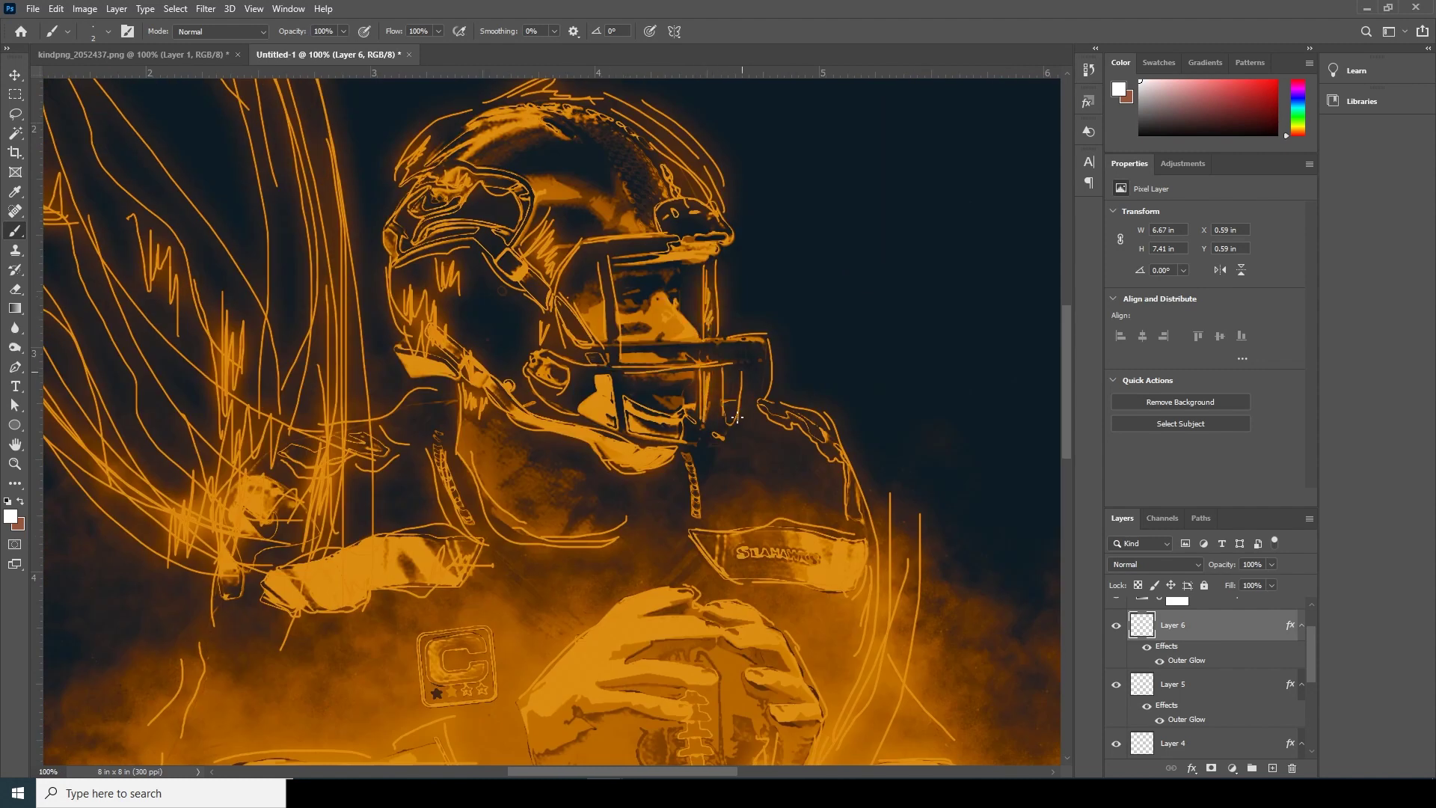
pyautogui.scroll(2, 715, 389)
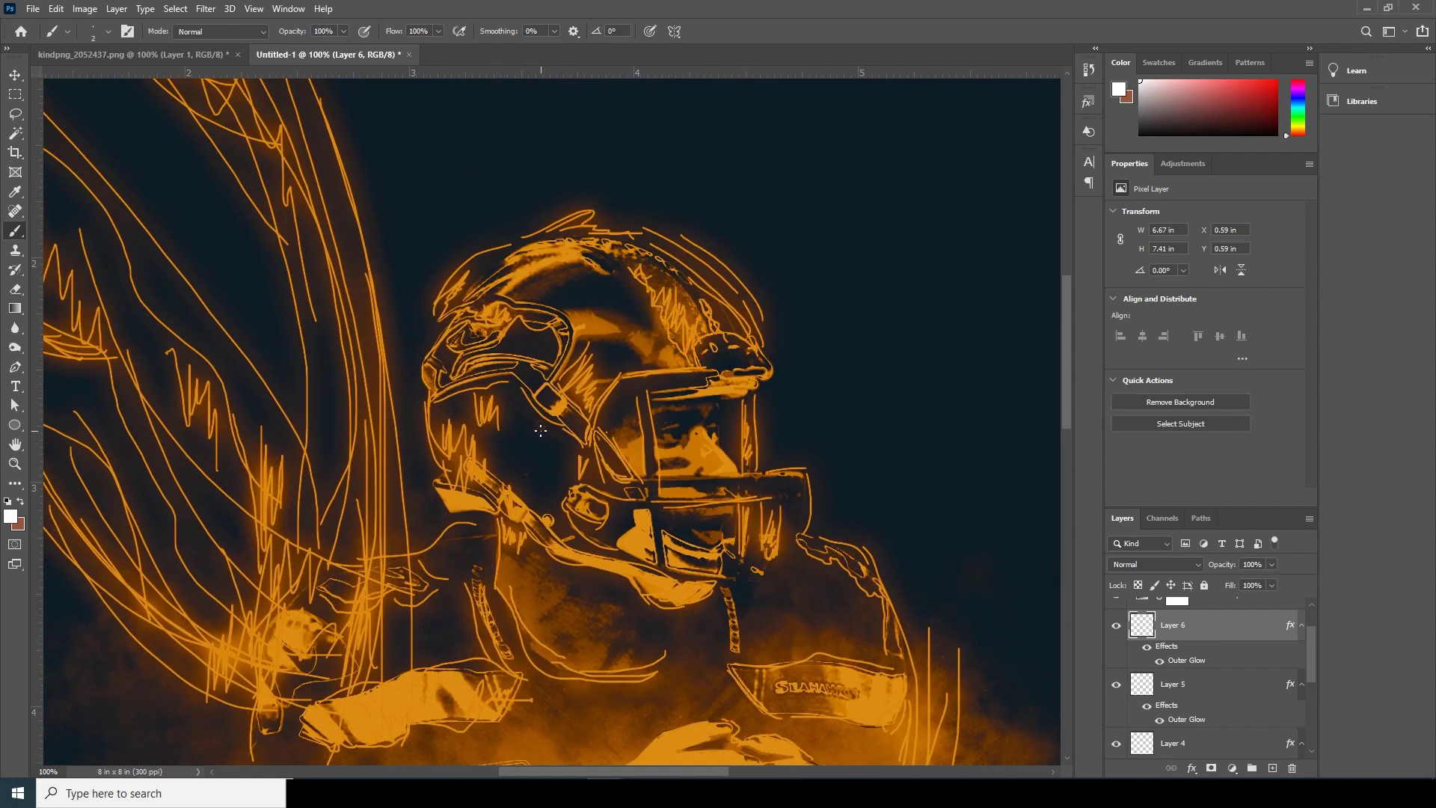
# Hatch the forearm's lower side and sketch strokes beside the football's laces and along its edge
pyautogui.scroll(-4, 538, 554)
pyautogui.hscroll(-4, 634, 486)
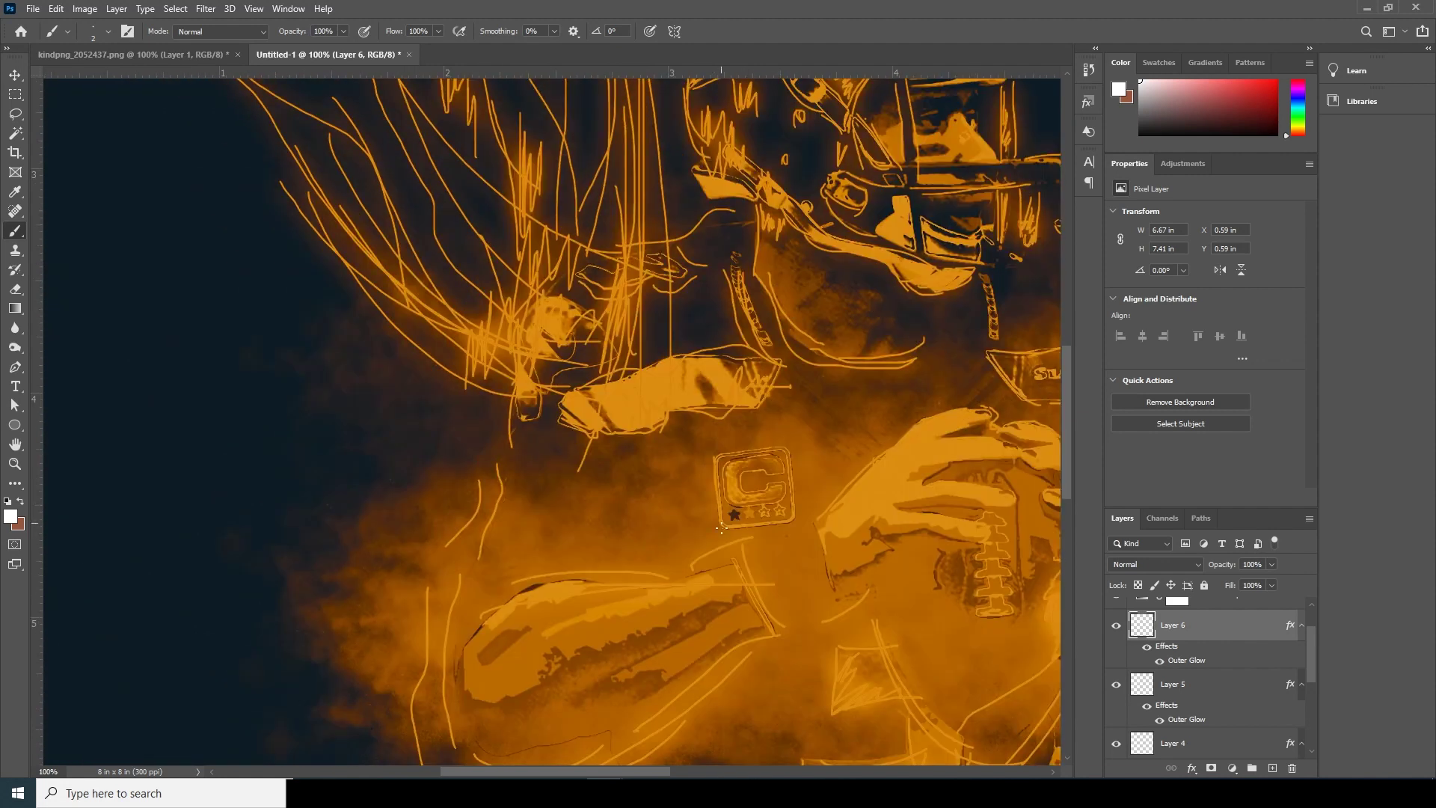
pyautogui.scroll(-2, 577, 503)
pyautogui.hscroll(-1, 578, 503)
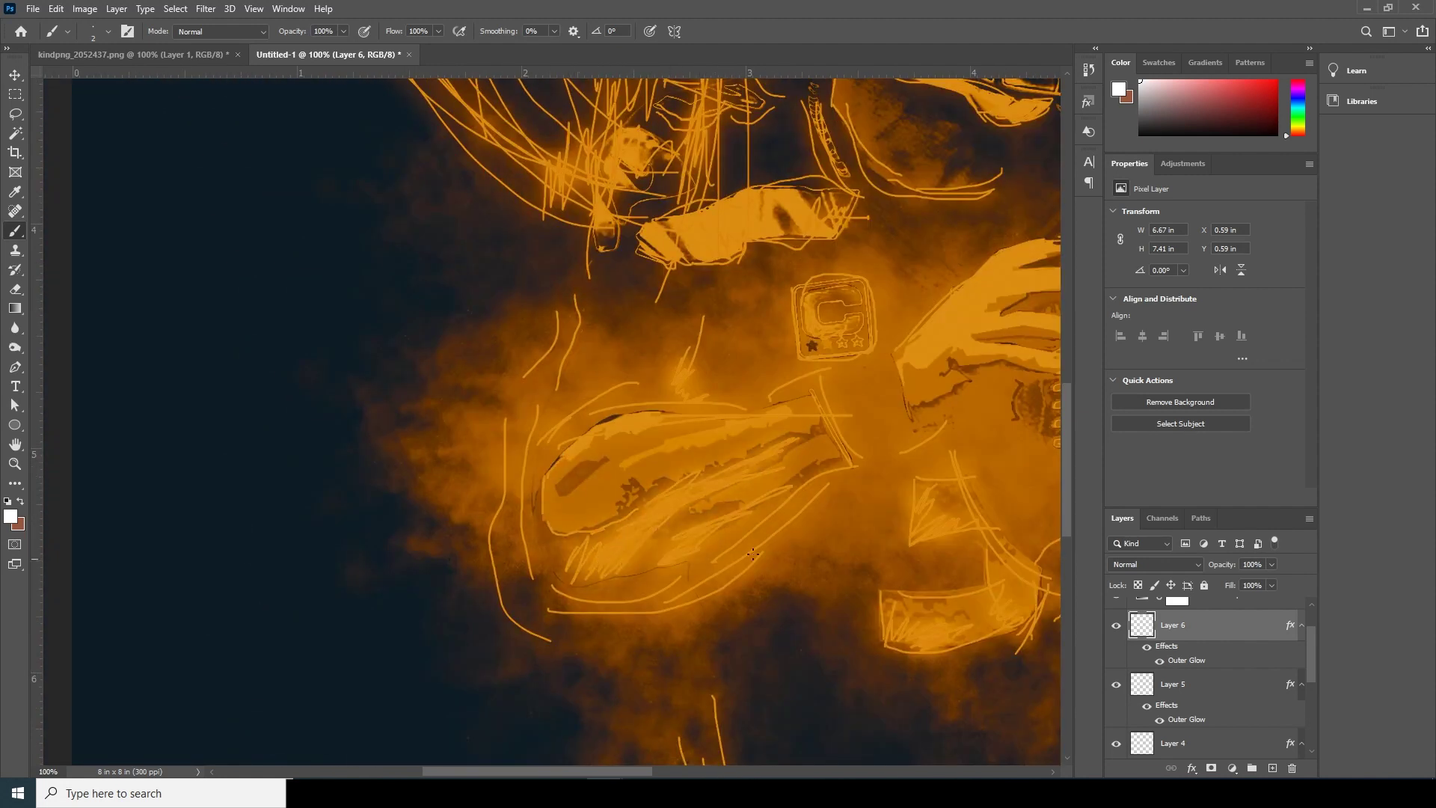
pyautogui.hscroll(4, 778, 426)
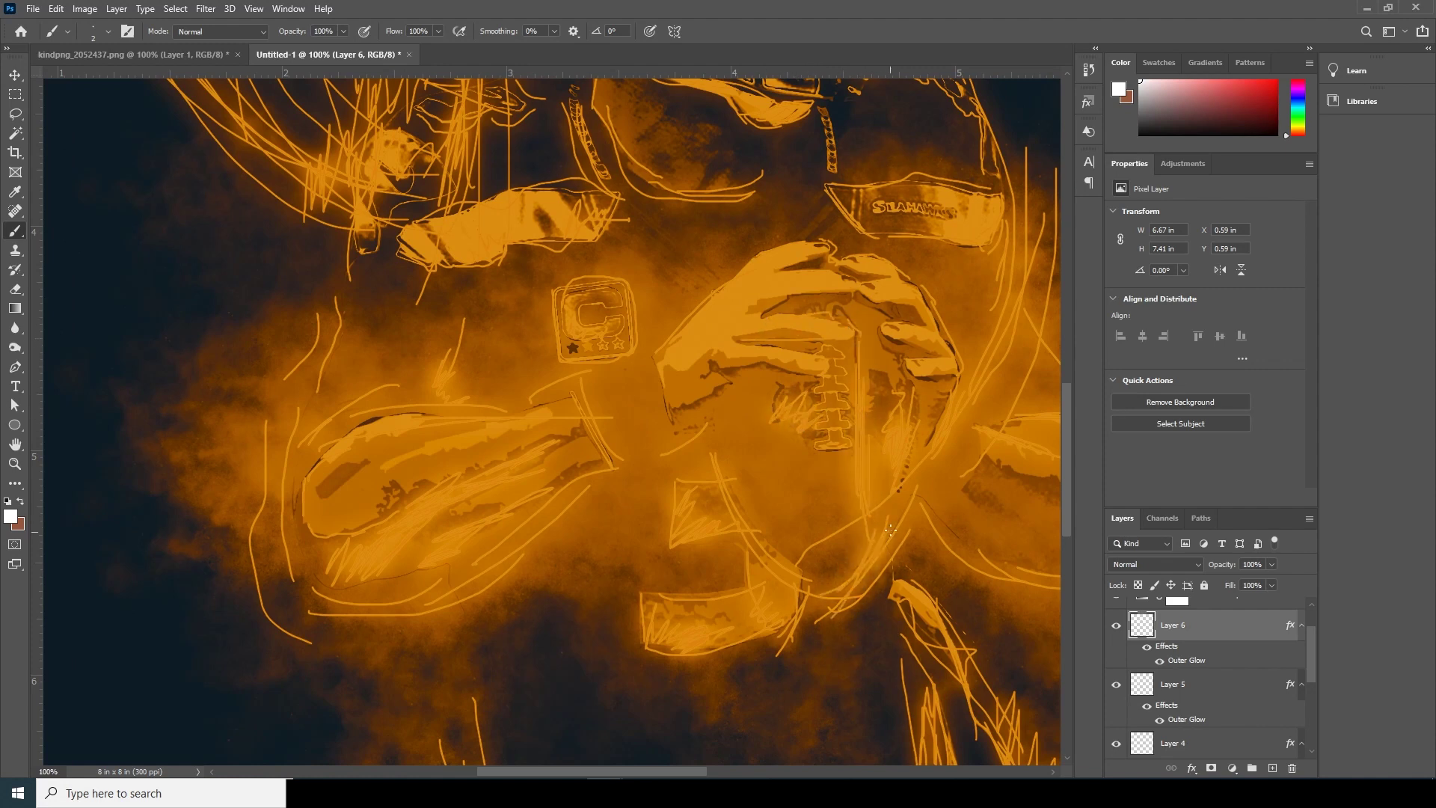
pyautogui.scroll(-4, 882, 568)
pyautogui.scroll(1, 904, 561)
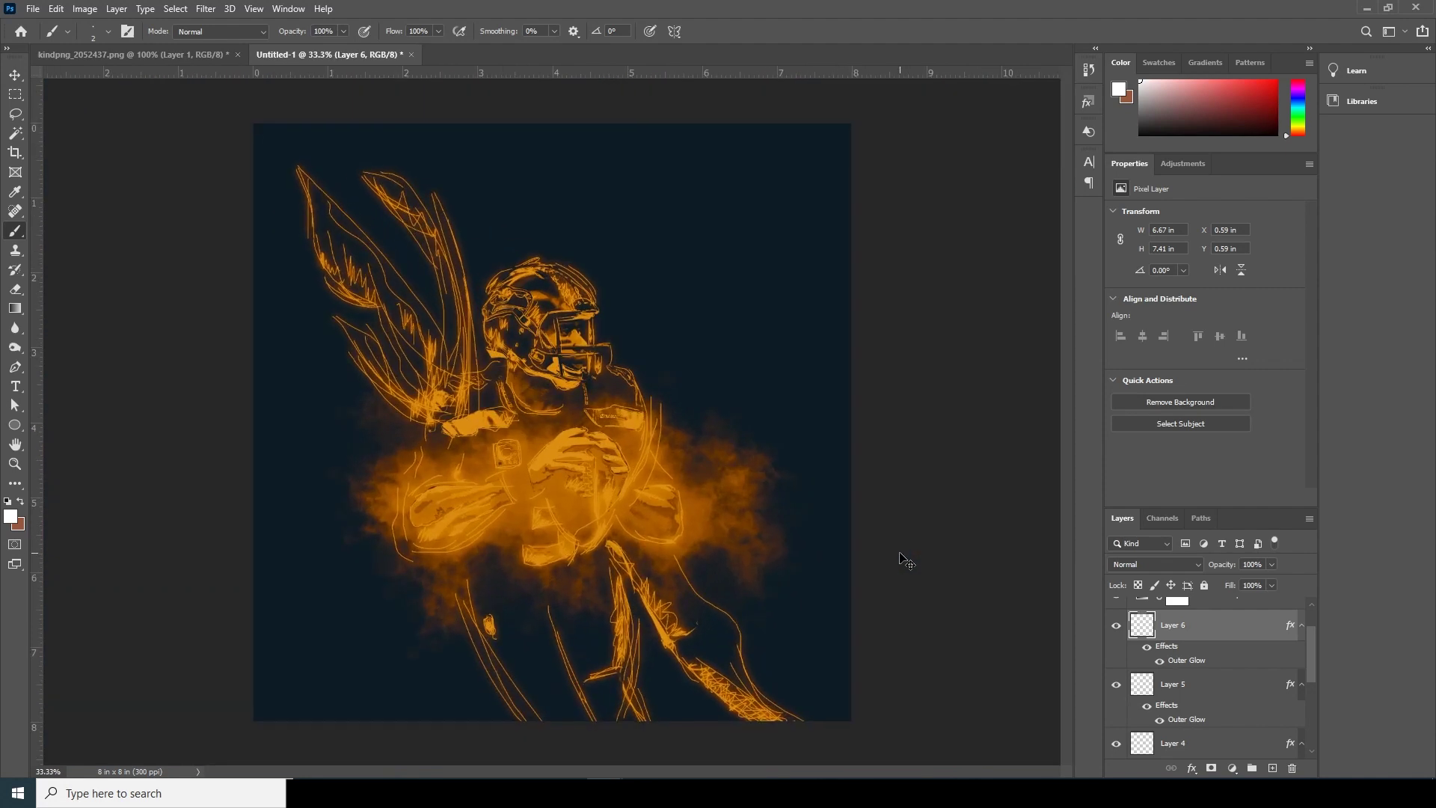
# Compare the artwork with the Gradient Map 1 layer hidden and shown
pyautogui.moveTo(1315, 674); pyautogui.dragTo(1307, 750)
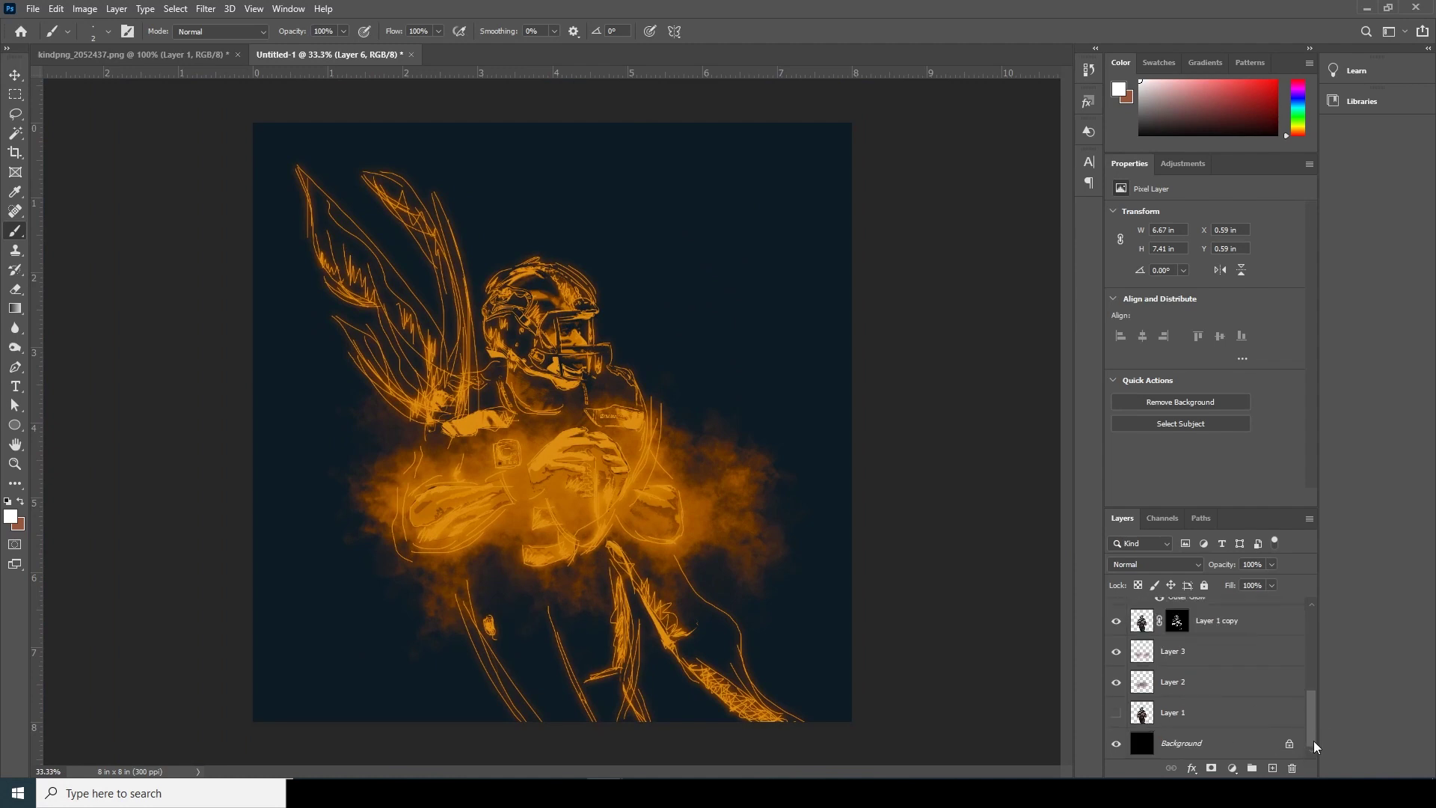
pyautogui.moveTo(1313, 724); pyautogui.dragTo(1304, 629)
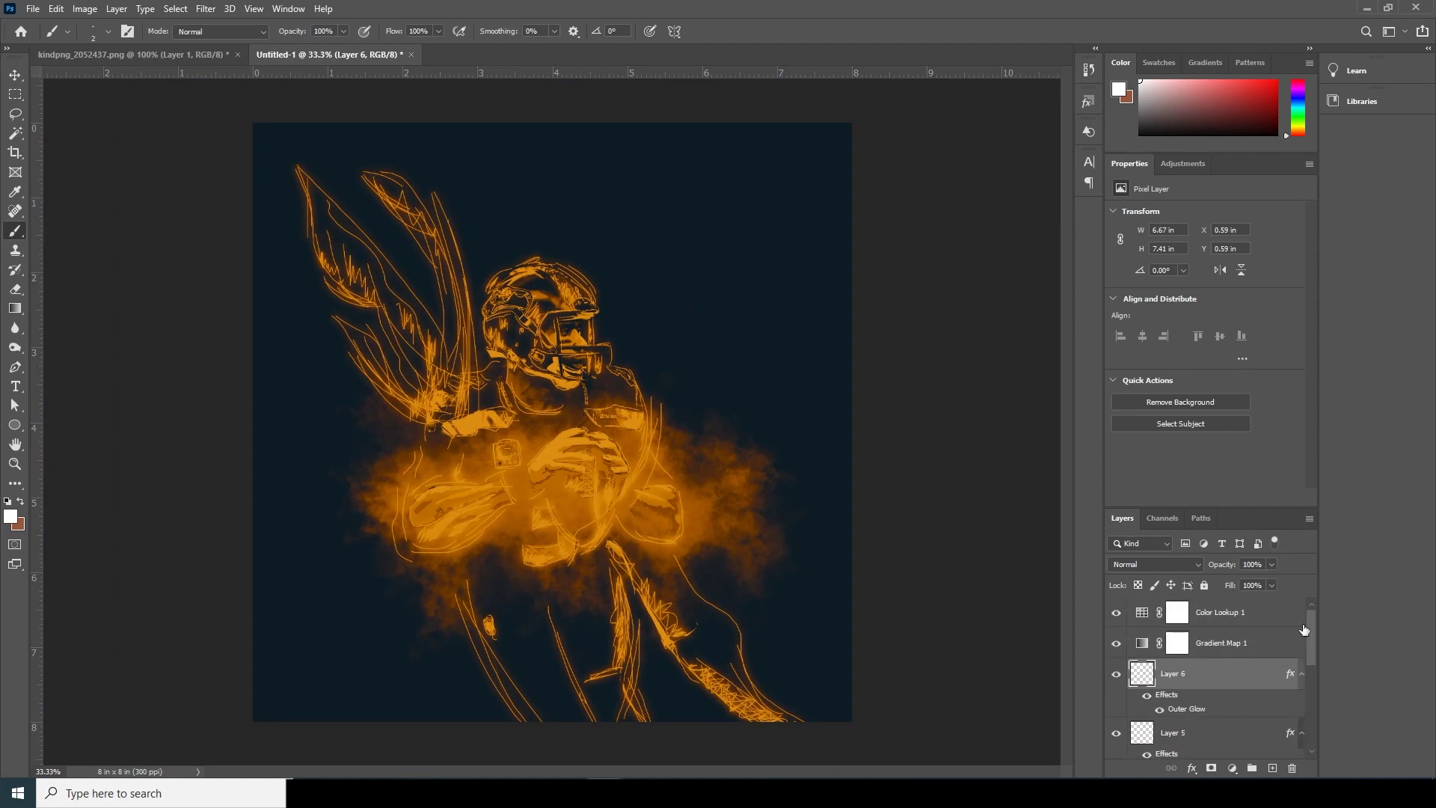
pyautogui.click(1116, 643)
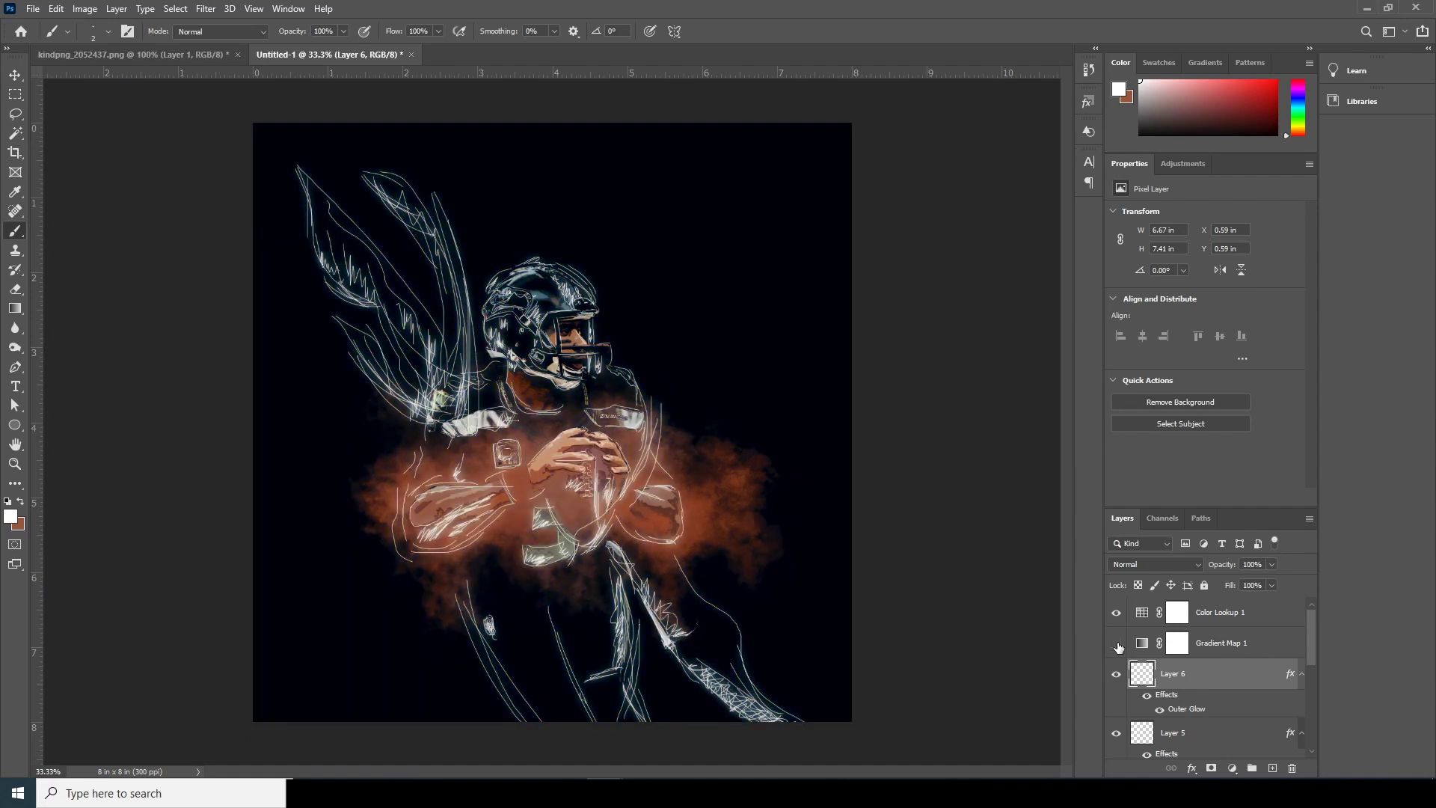
pyautogui.click(1116, 644)
# Edit Gradient Map 1's gradient, keeping the middle stop's orange and recoloring the bright end stop to a lighter, softer orange
pyautogui.click(1146, 644)
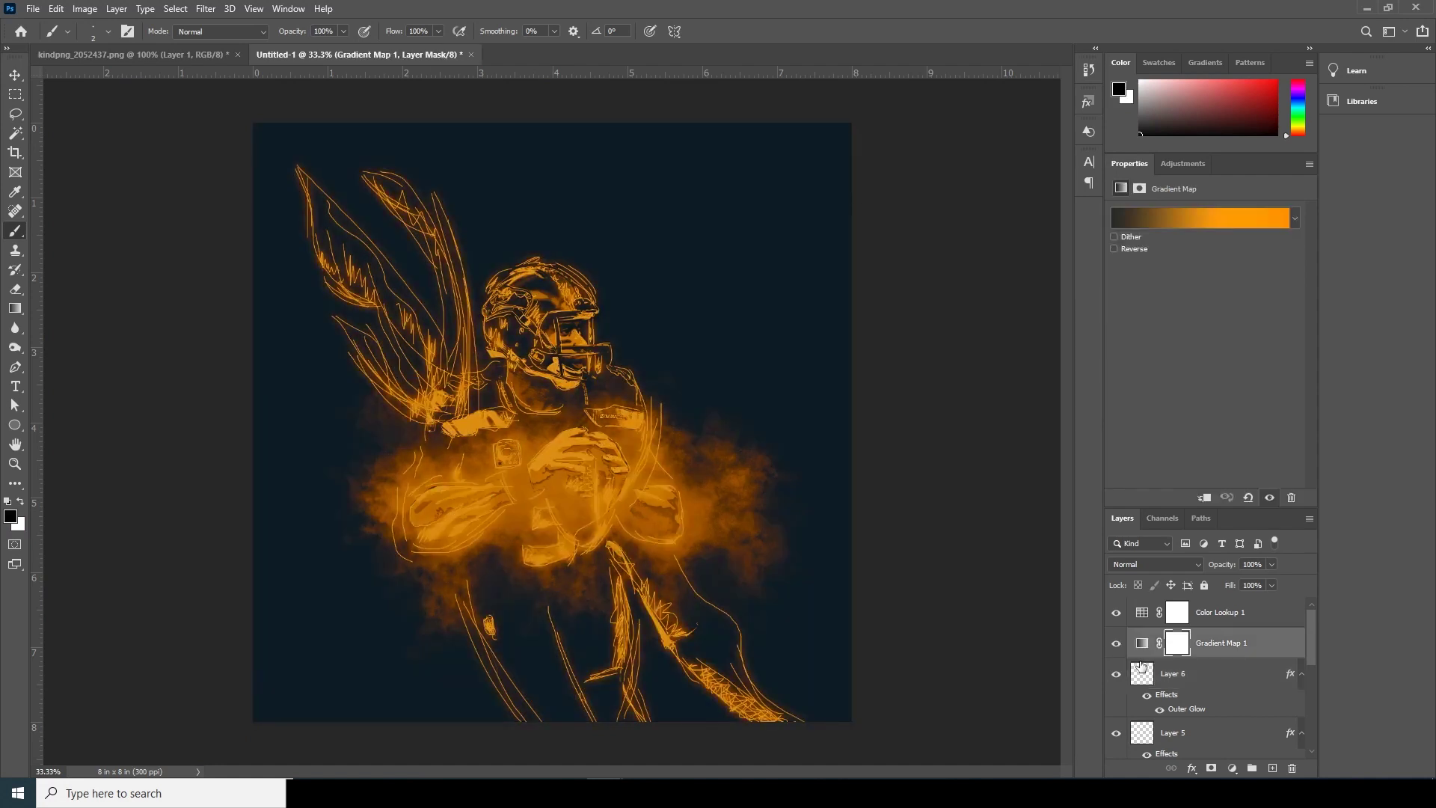
pyautogui.click(1195, 219)
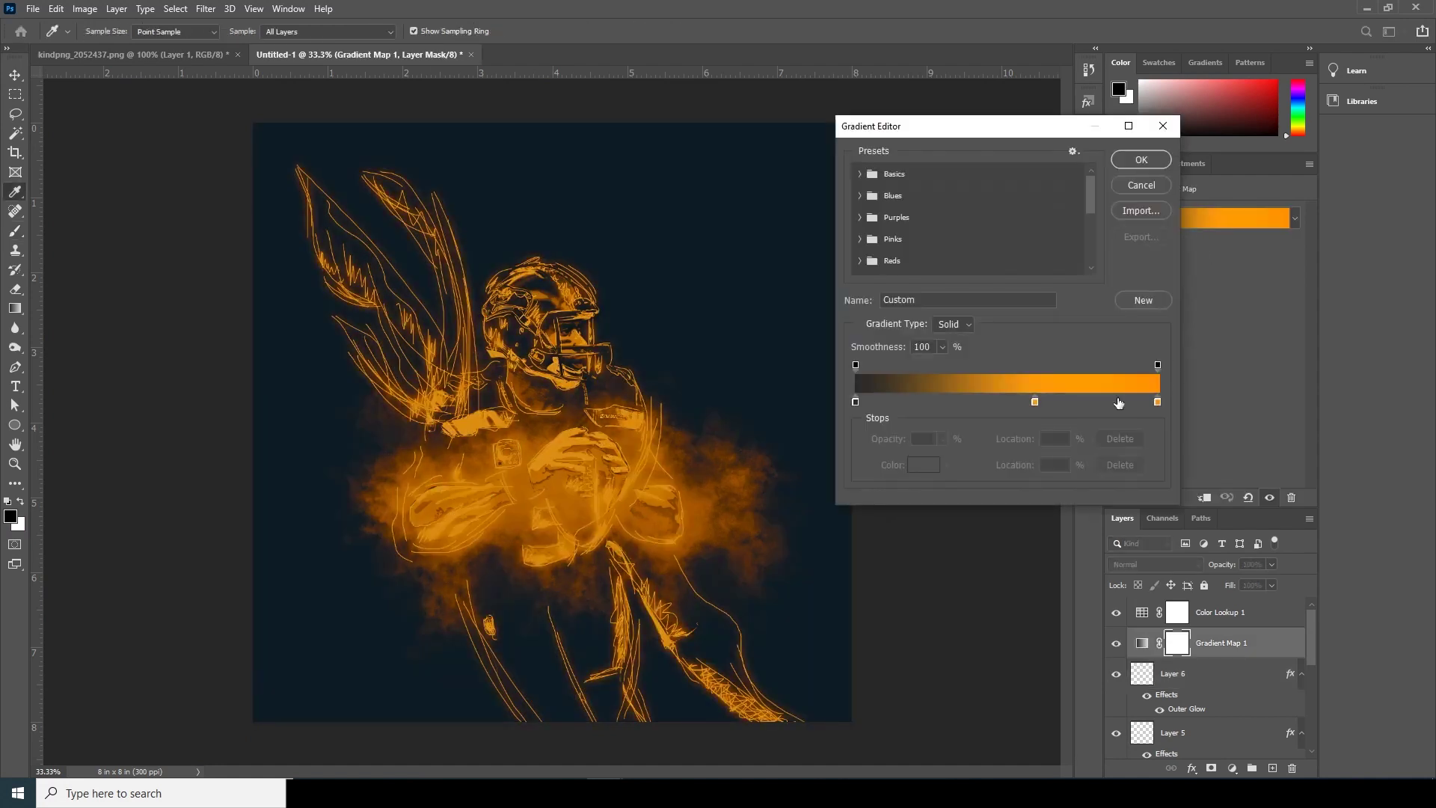
pyautogui.click(1036, 403)
pyautogui.click(924, 466)
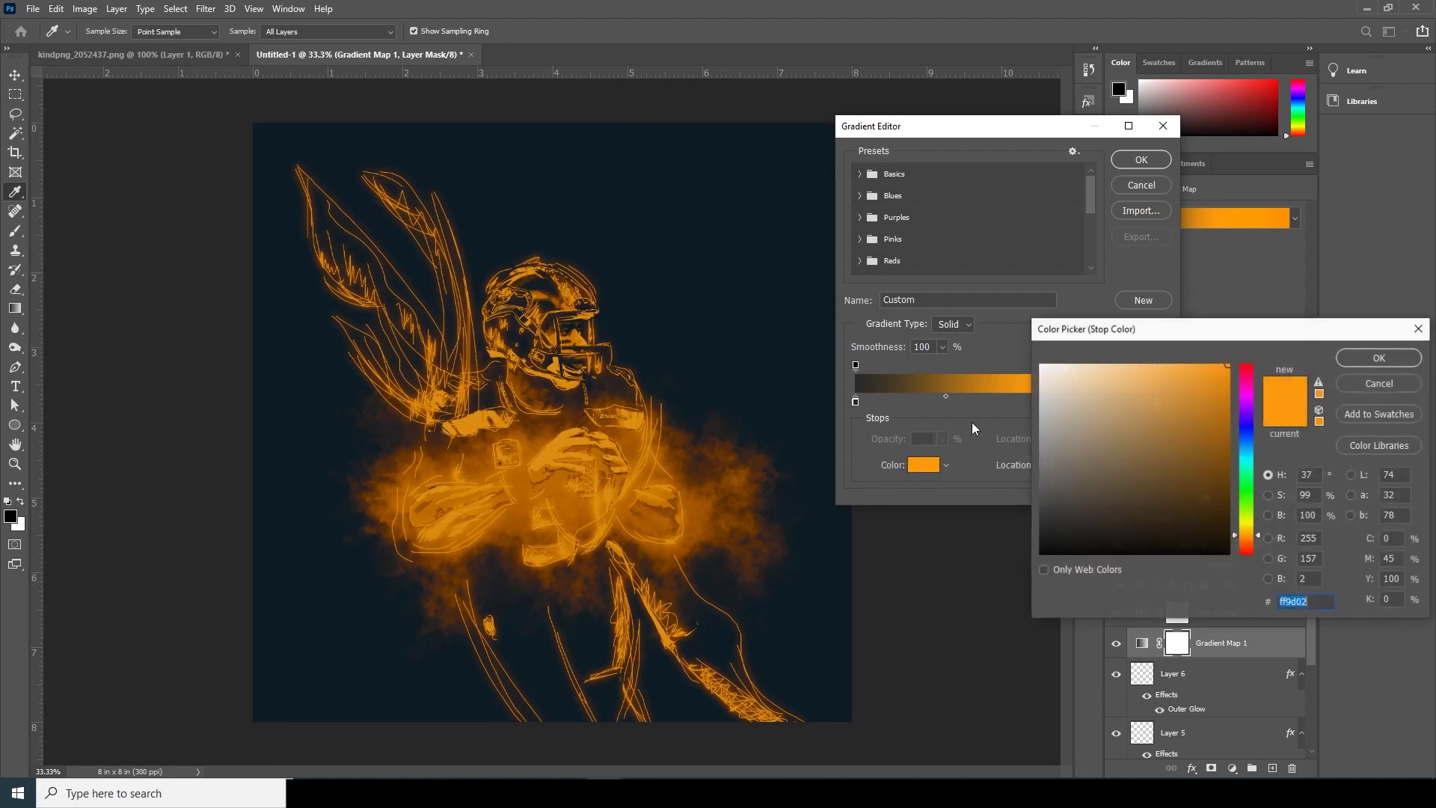
pyautogui.click(1373, 367)
pyautogui.click(1158, 402)
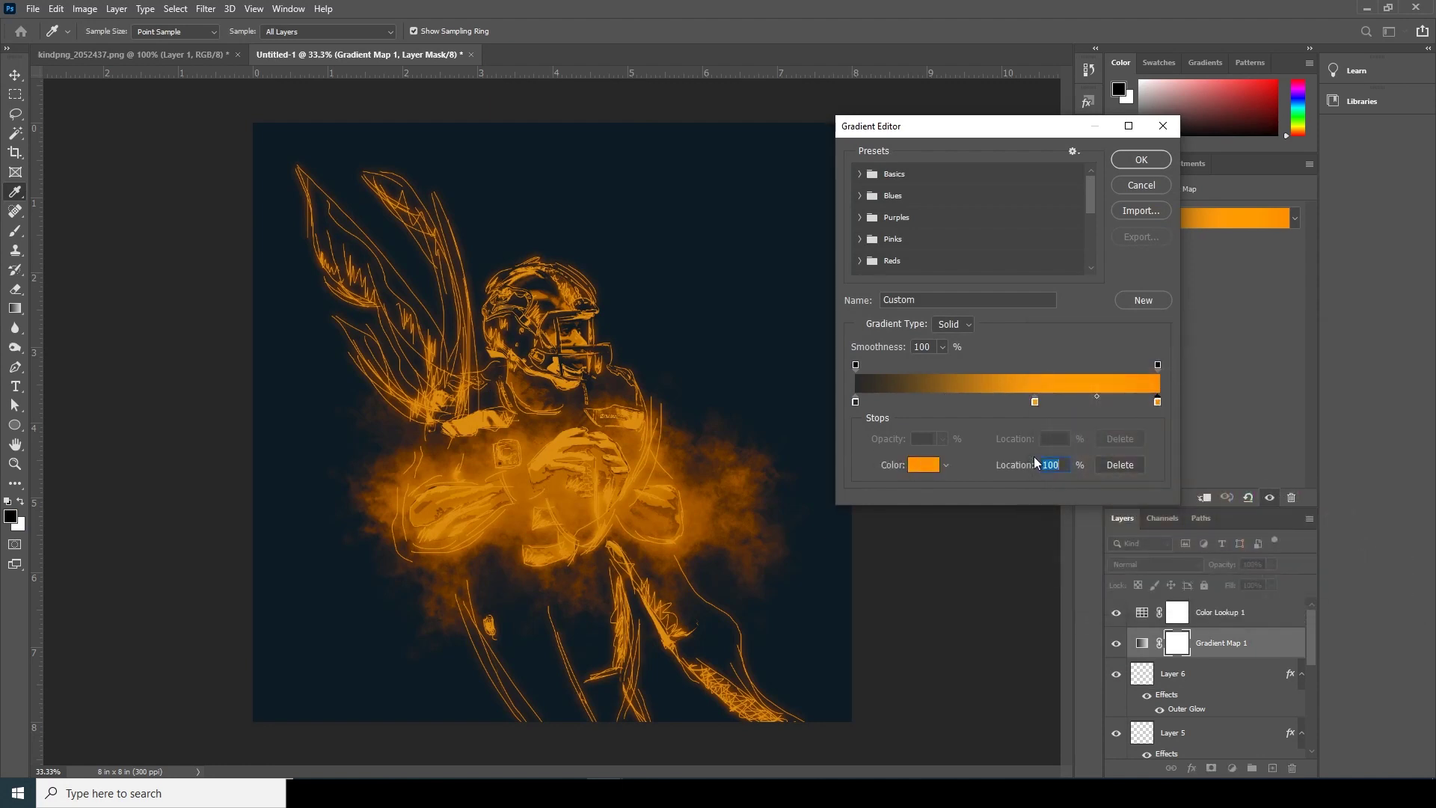
pyautogui.click(927, 465)
pyautogui.moveTo(1189, 372); pyautogui.dragTo(1169, 368)
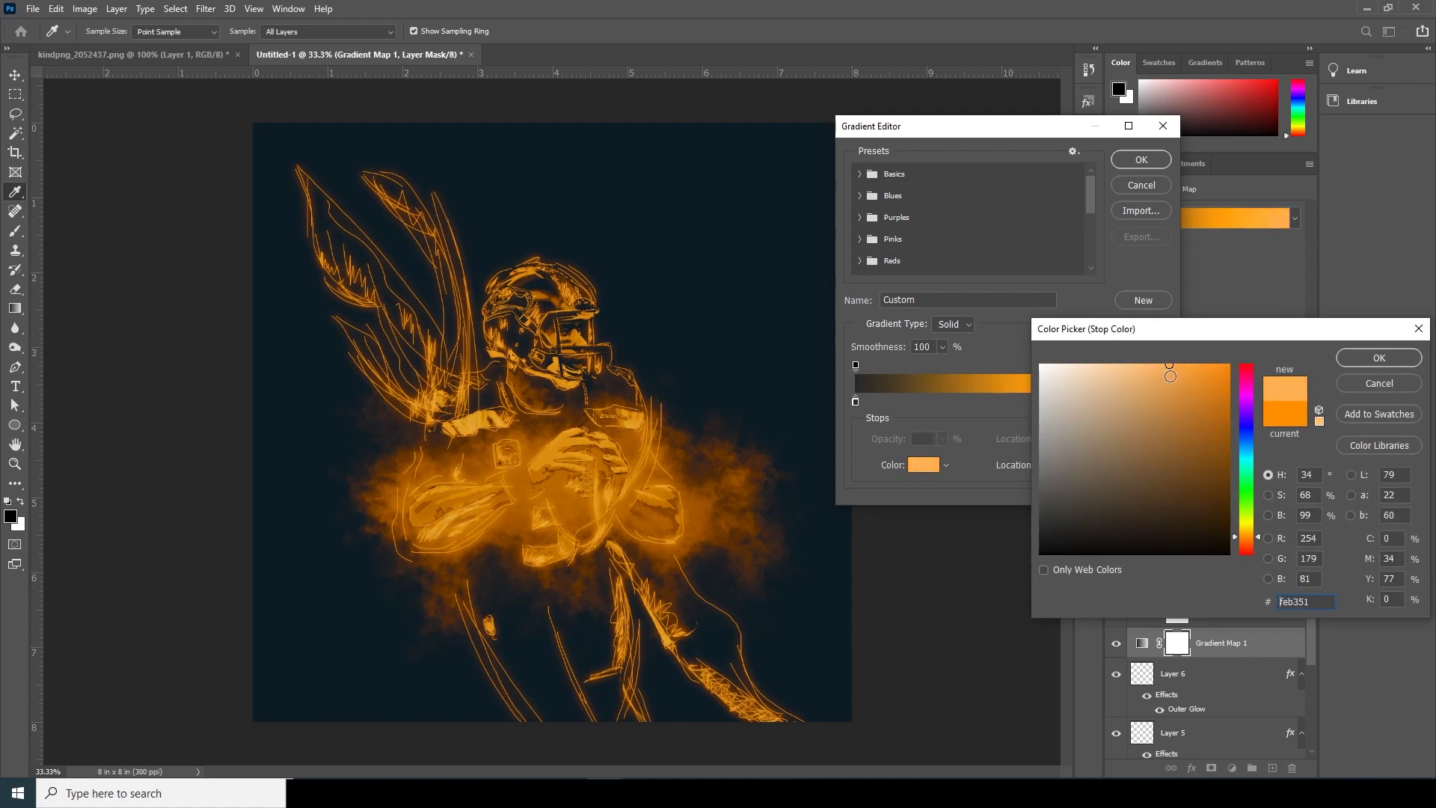
pyautogui.moveTo(1165, 364)
pyautogui.mouseDown()
pyautogui.moveTo(1149, 368)
pyautogui.moveTo(1180, 367)
pyautogui.mouseUp()
pyautogui.click(1378, 357)
# Darken the gradient's dark starting stop to a near-black neutral gray, apply the gradient and return to the Brush tool
pyautogui.click(856, 401)
pyautogui.click(921, 469)
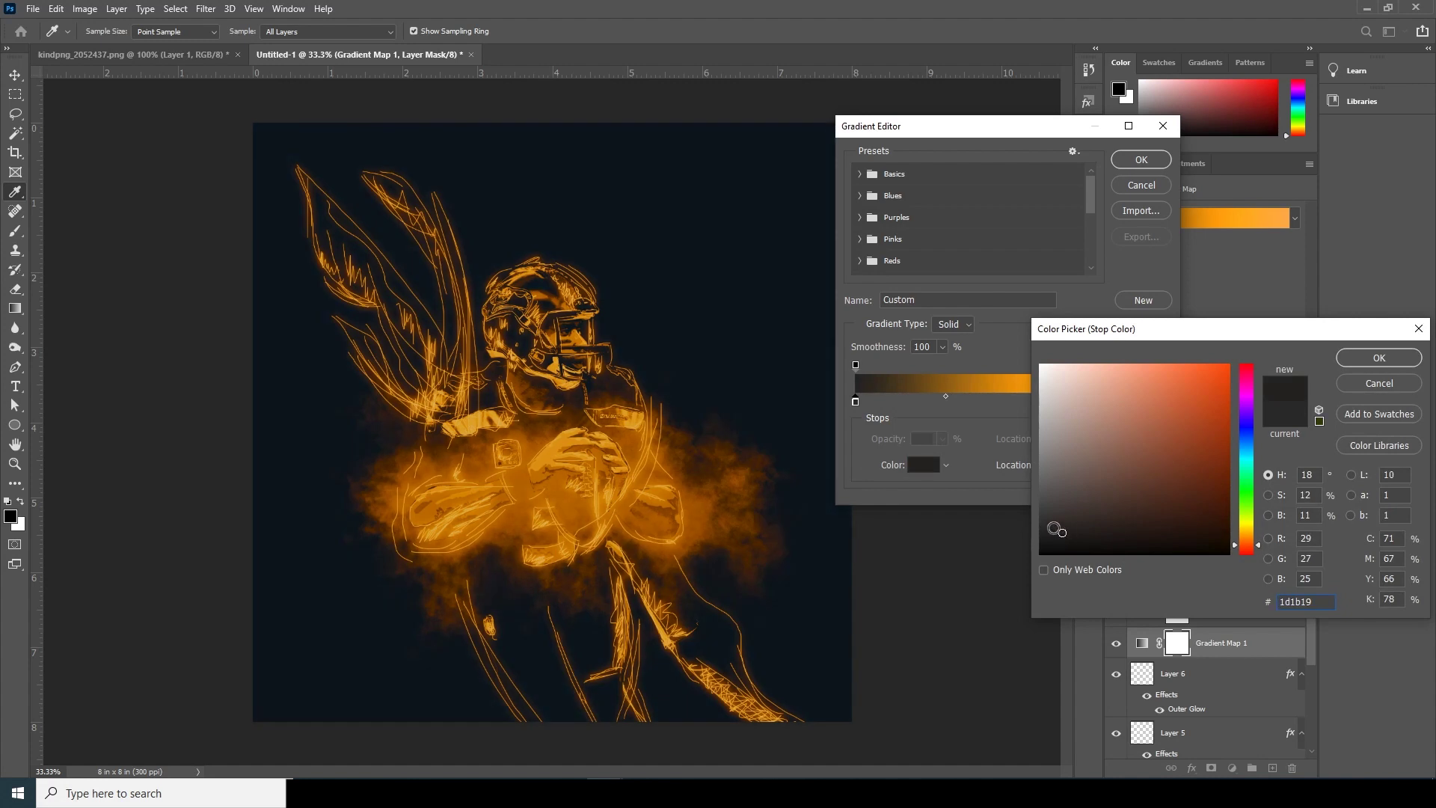
pyautogui.click(1052, 531)
pyautogui.moveTo(1051, 531); pyautogui.dragTo(1052, 537)
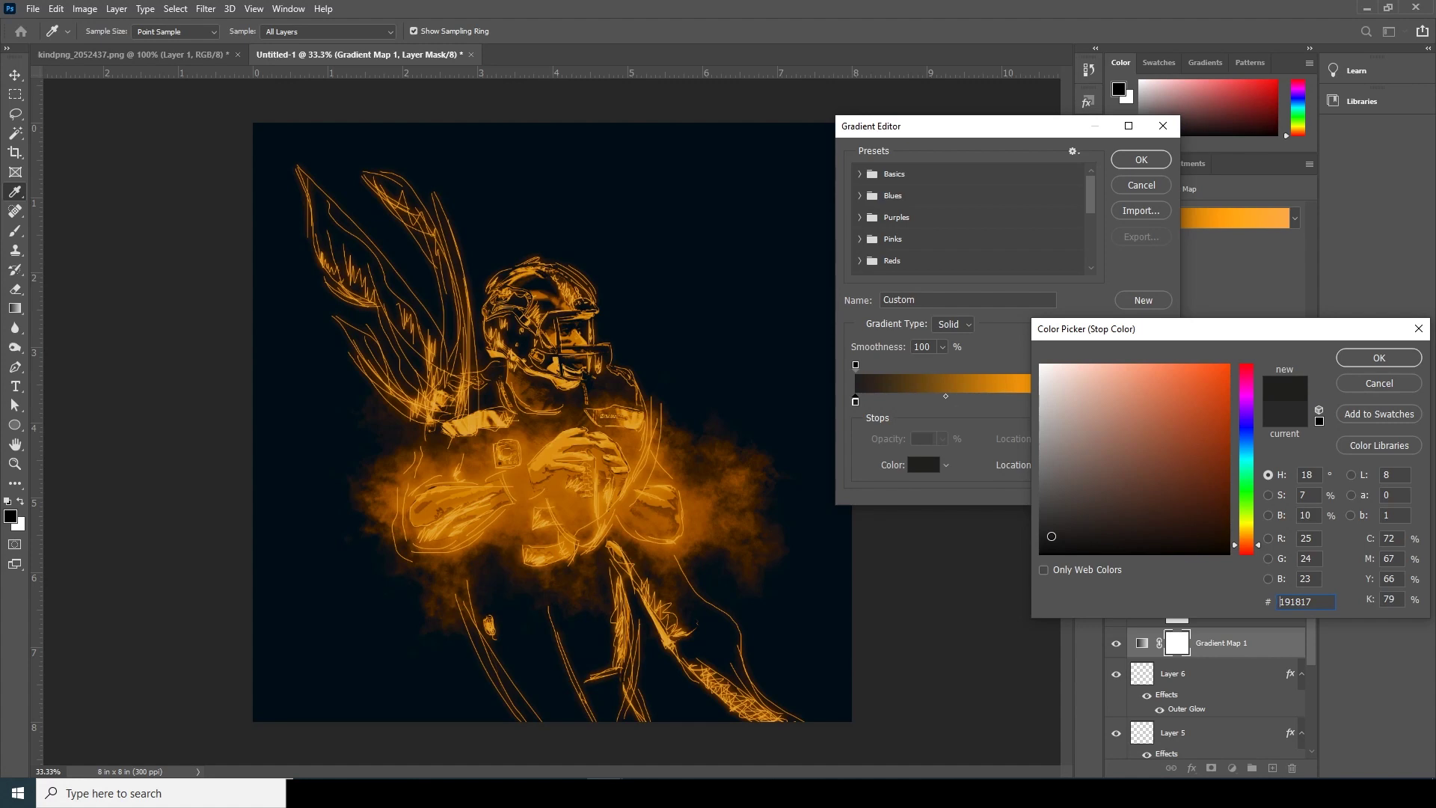
pyautogui.moveTo(1049, 533); pyautogui.dragTo(1048, 536)
pyautogui.click(1360, 364)
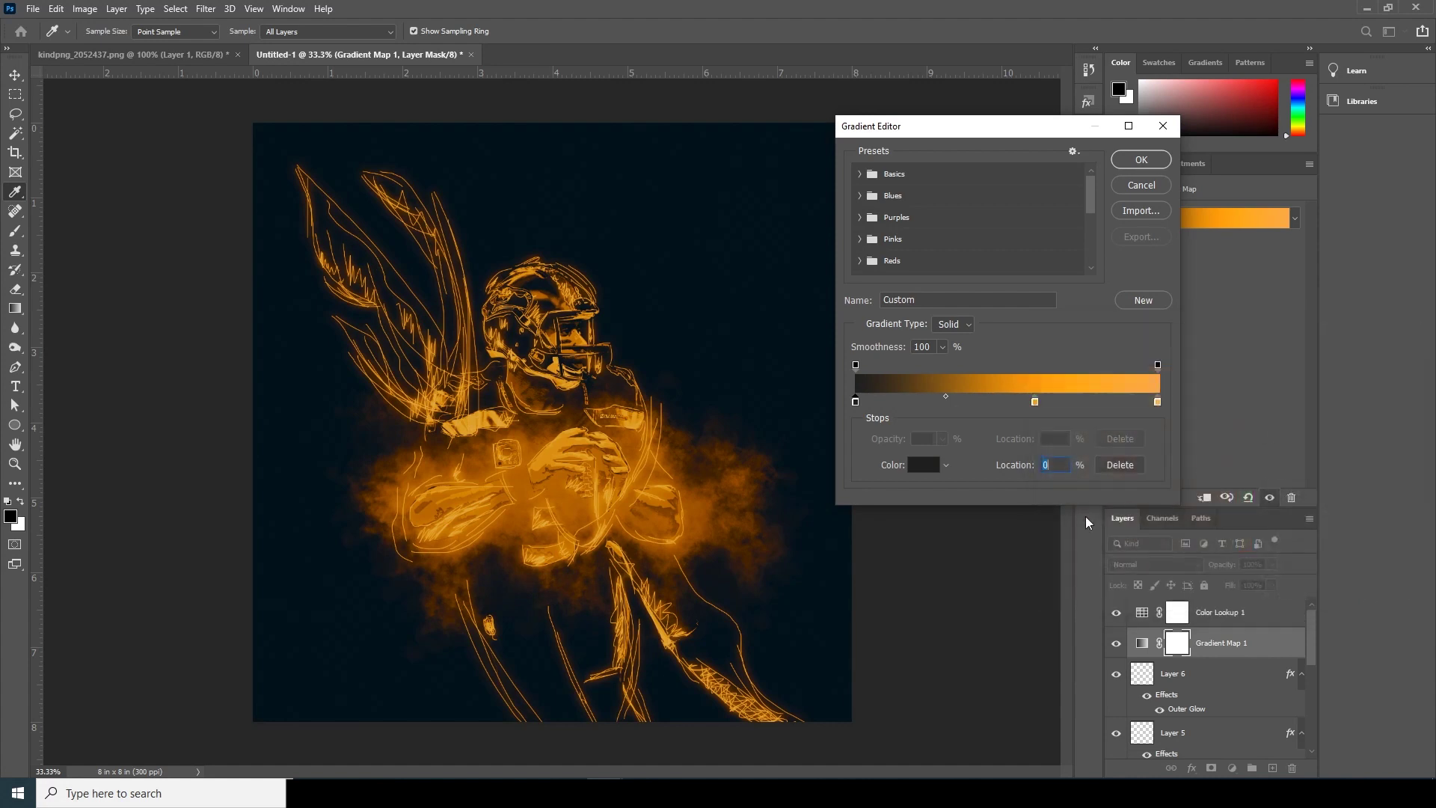
pyautogui.click(1150, 167)
pyautogui.press('b')
pyautogui.scroll(-3, 990, 565)
pyautogui.scroll(4, 1002, 576)
pyautogui.scroll(-2, 1006, 561)
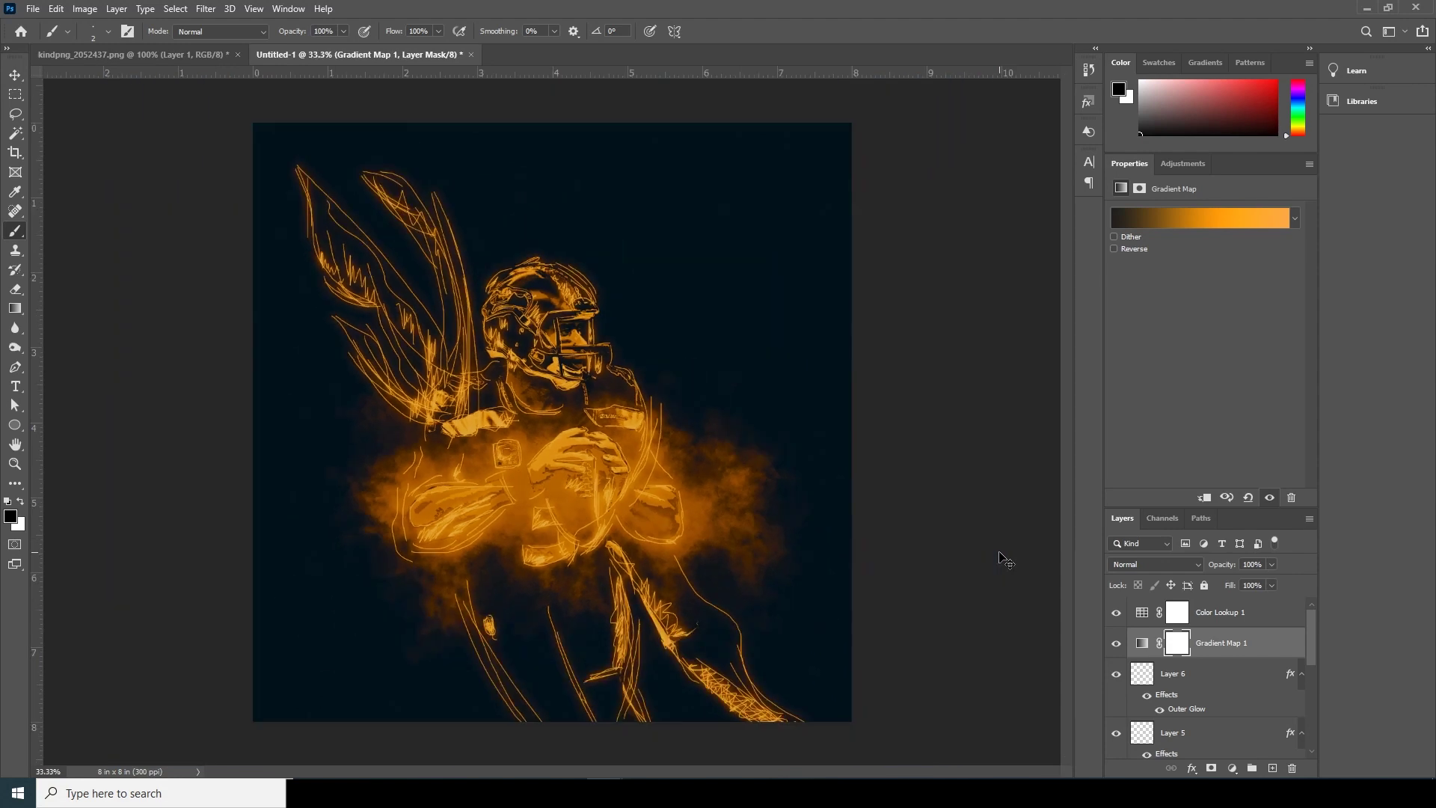
pyautogui.scroll(2, 1006, 561)
pyautogui.scroll(-5, 1134, 715)
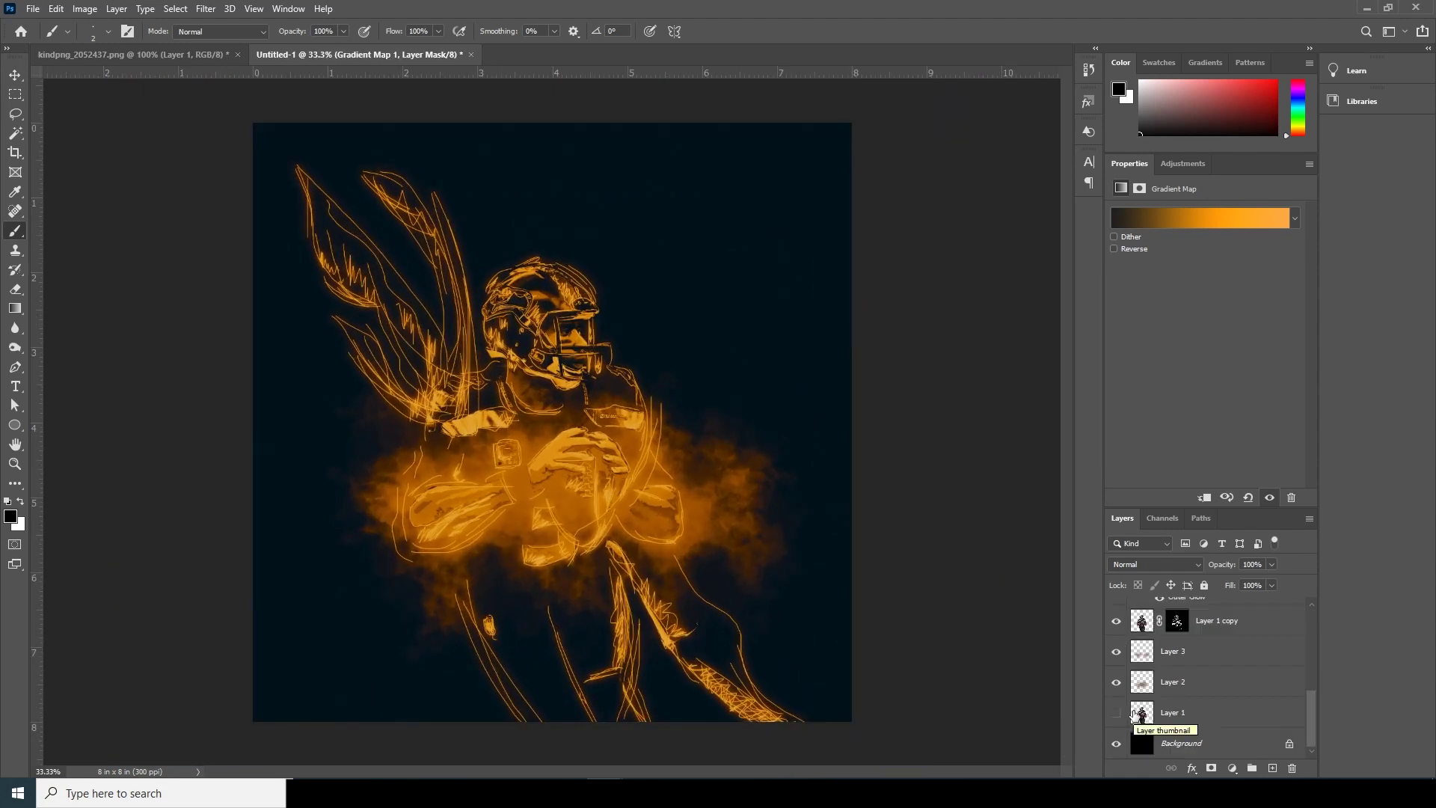